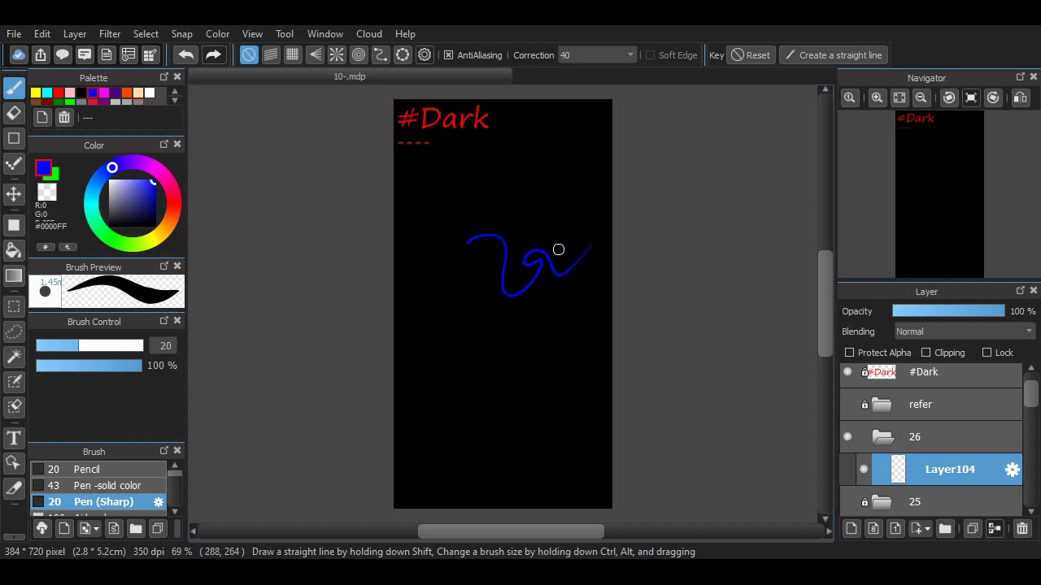
Remove the blue scribble and sketch a pair of slanted angry eyes joined by a brow line in the canvas's upper half.
{"action": "key", "text": "ctrl+z"}
{"action": "left_click_drag", "start_coordinate": [436, 219], "coordinate": [529, 227]}
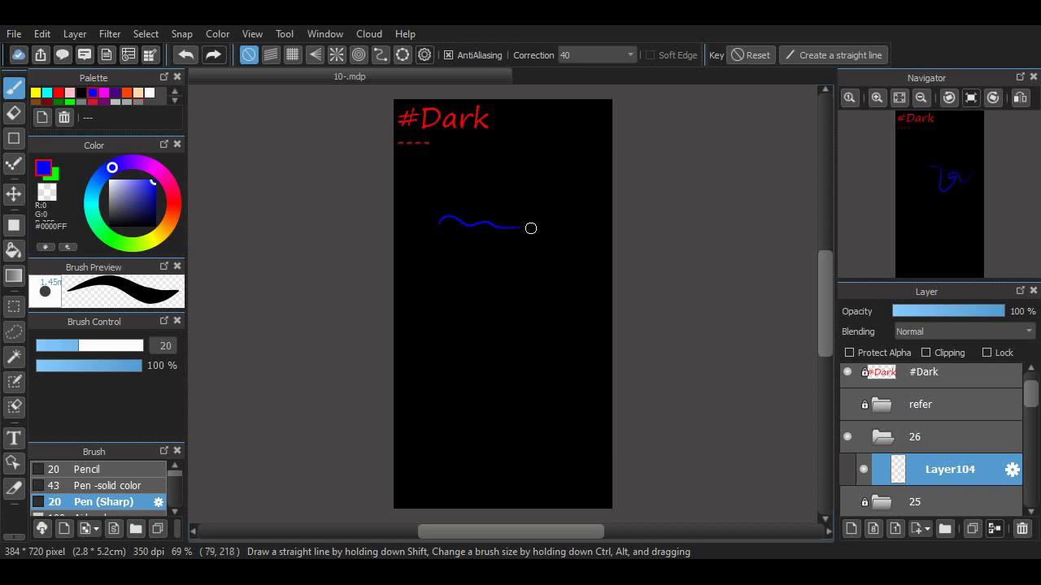
{"action": "key", "text": "ctrl+z"}
{"action": "mouse_move", "coordinate": [458, 234]}
{"action": "left_mouse_down"}
{"action": "mouse_move", "coordinate": [520, 208]}
{"action": "mouse_move", "coordinate": [492, 220]}
{"action": "mouse_move", "coordinate": [491, 242]}
{"action": "mouse_move", "coordinate": [438, 220]}
{"action": "left_mouse_up"}
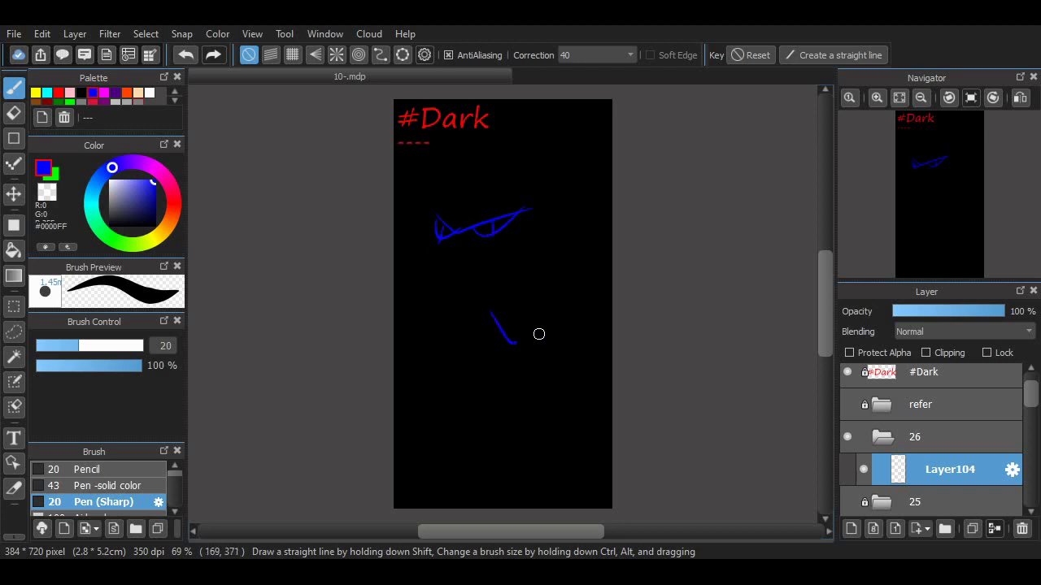
Sketch a single round eye with a V-shaped brow and a slanted pupil line near the canvas's right edge, below the angry eyes.
{"action": "key", "text": "ctrl+z"}
{"action": "left_click_drag", "start_coordinate": [531, 320], "coordinate": [590, 318]}
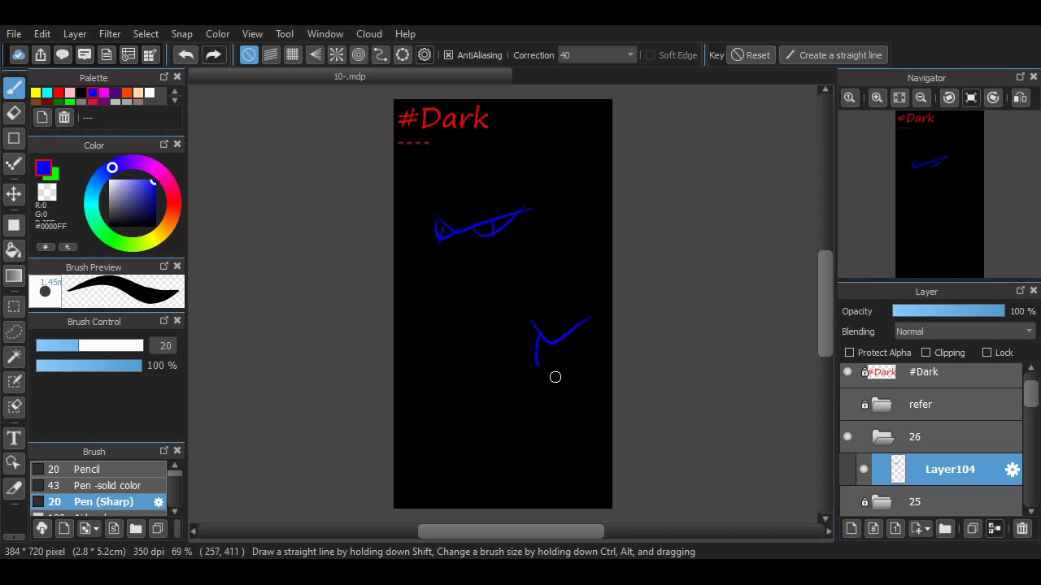
{"action": "left_click_drag", "start_coordinate": [556, 377], "coordinate": [548, 349]}
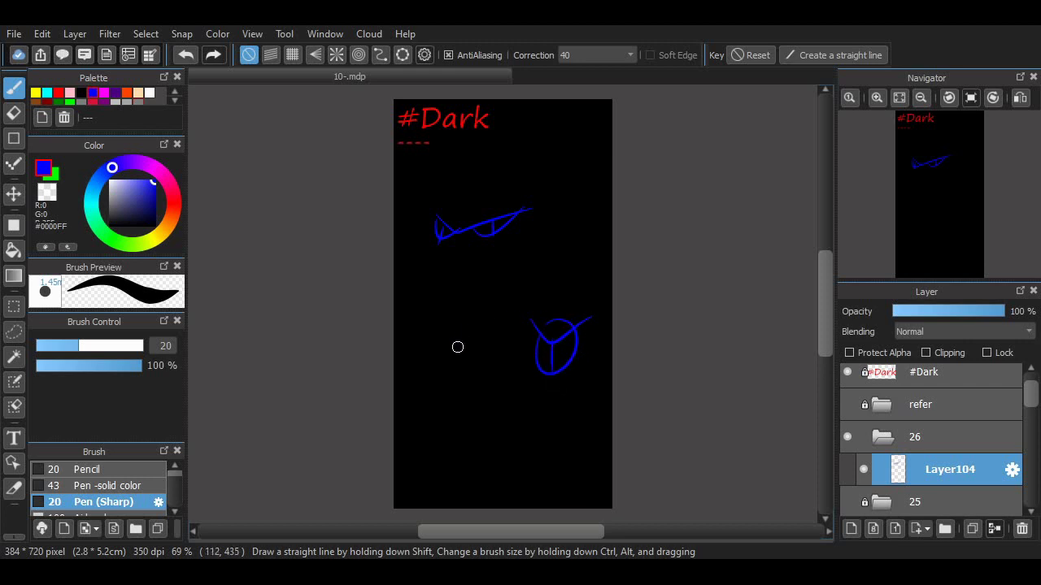
{"action": "key", "text": "ctrl+z"}
{"action": "left_click_drag", "start_coordinate": [553, 339], "coordinate": [545, 372]}
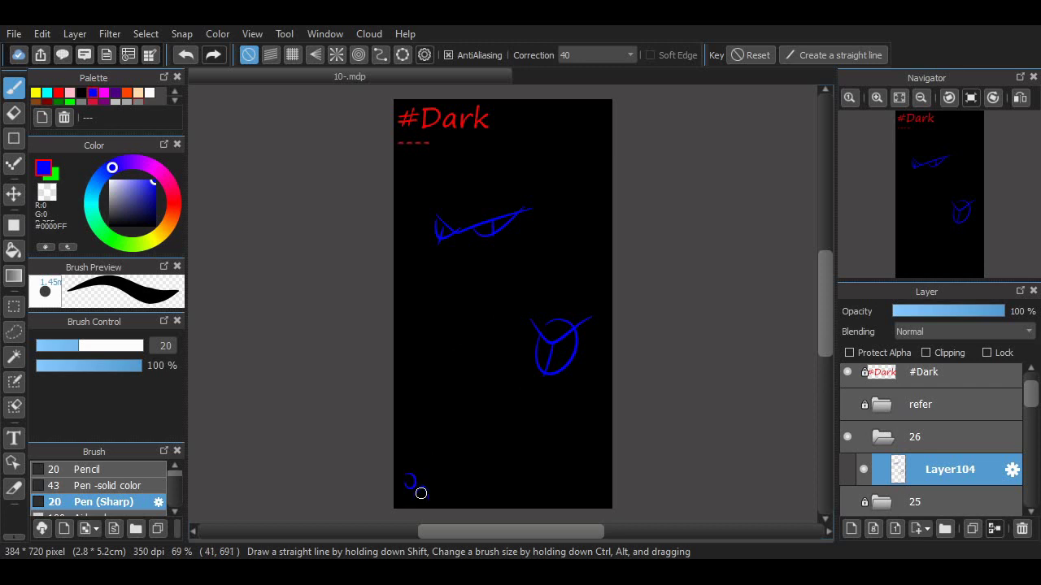
Sketch a small face in the canvas's bottom-left corner with two tall narrow eyes and a pointed mouth, replacing the first rough strokes.
{"action": "left_click_drag", "start_coordinate": [421, 493], "coordinate": [427, 497]}
{"action": "left_click", "coordinate": [876, 97]}
{"action": "left_click", "coordinate": [876, 98]}
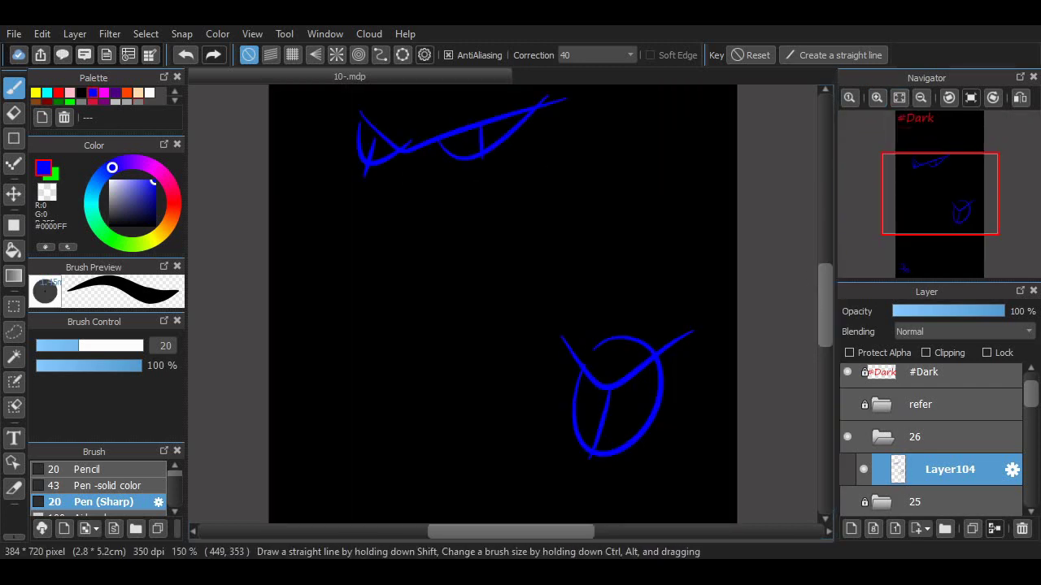
{"action": "left_click_drag", "start_coordinate": [825, 298], "coordinate": [825, 356]}
{"action": "key", "text": "ctrl+z"}
{"action": "key", "text": "ctrl+z"}
{"action": "key", "text": "ctrl+z"}
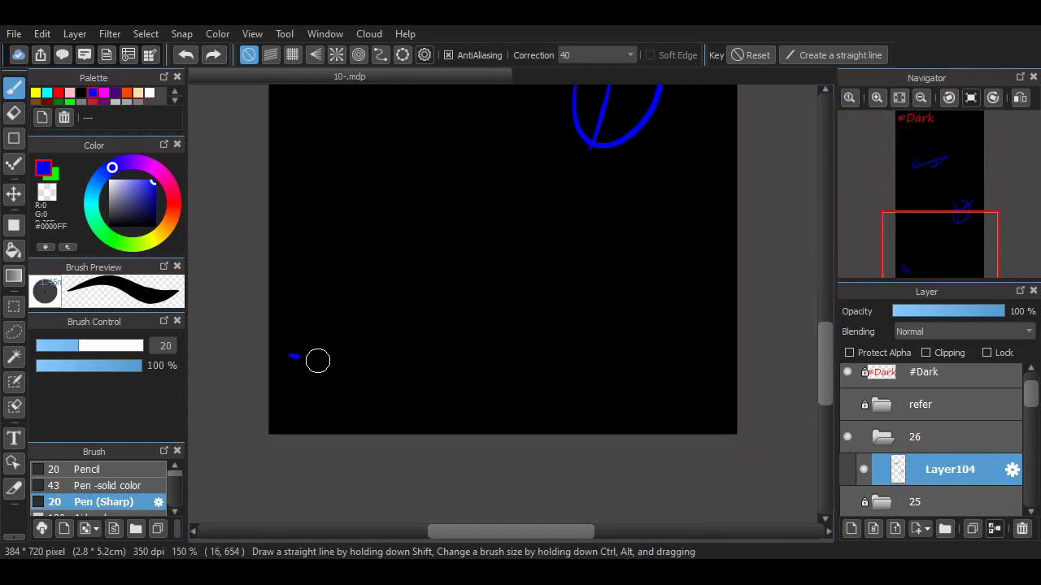
{"action": "mouse_move", "coordinate": [317, 361]}
{"action": "left_mouse_down"}
{"action": "mouse_move", "coordinate": [303, 403]}
{"action": "mouse_move", "coordinate": [293, 357]}
{"action": "left_mouse_up"}
{"action": "mouse_move", "coordinate": [354, 367]}
{"action": "left_mouse_down"}
{"action": "mouse_move", "coordinate": [330, 412]}
{"action": "mouse_move", "coordinate": [350, 371]}
{"action": "left_mouse_up"}
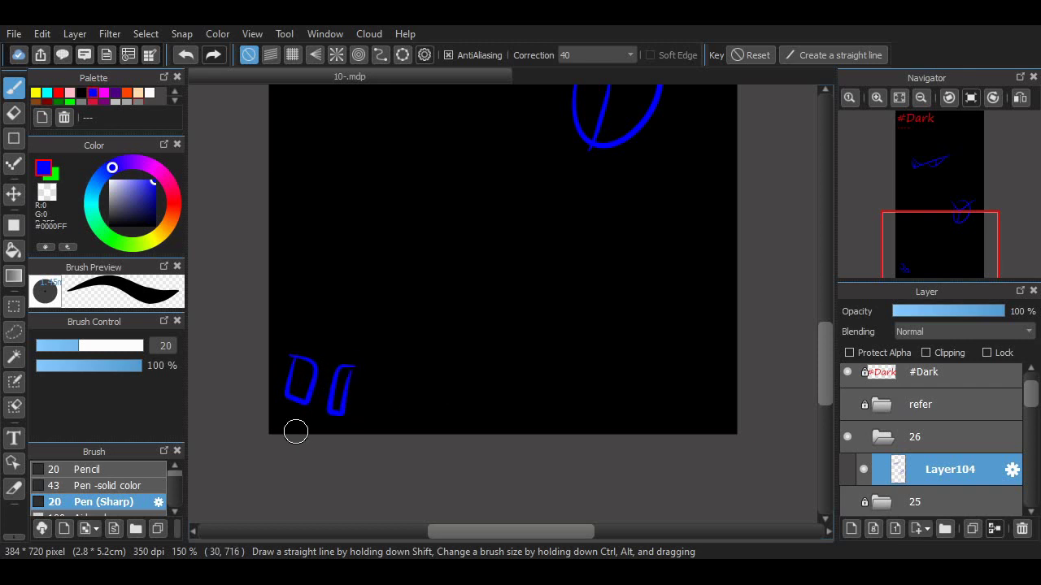
{"action": "mouse_move", "coordinate": [303, 424]}
{"action": "left_mouse_down"}
{"action": "mouse_move", "coordinate": [314, 409]}
{"action": "mouse_move", "coordinate": [318, 424]}
{"action": "left_mouse_up"}
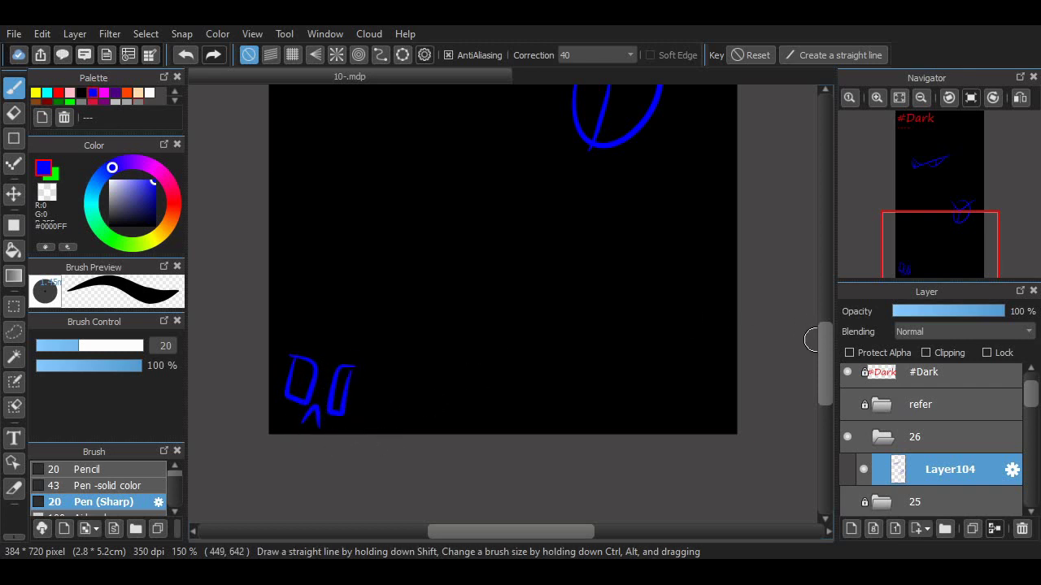
Add a second, vertical pupil line inside the round eye, from the brow's lowest point to the eye's bottom edge.
{"action": "scroll", "coordinate": [810, 340], "scroll_direction": "up", "scroll_amount": 8}
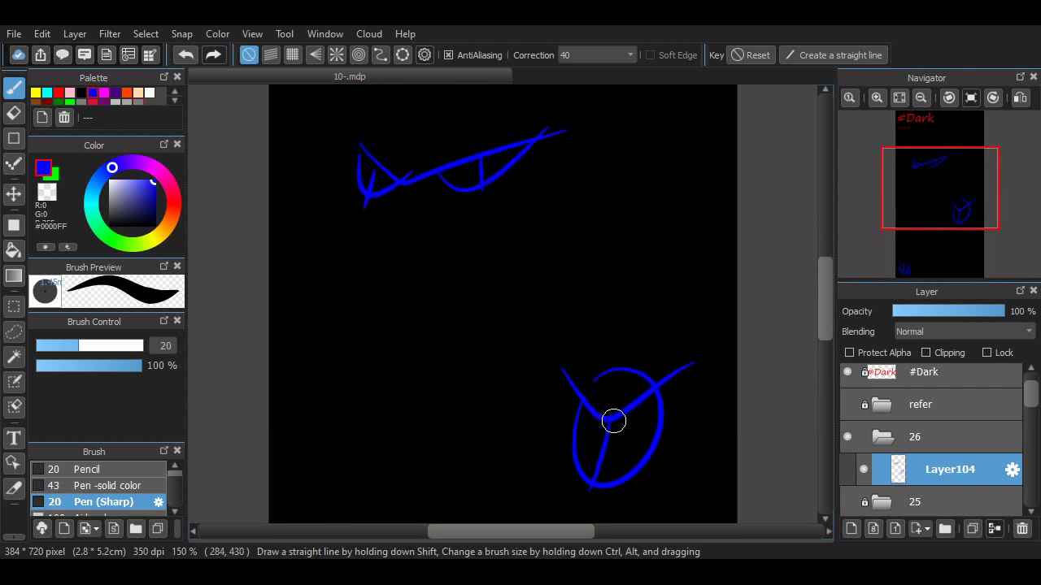
{"action": "left_click_drag", "start_coordinate": [614, 420], "coordinate": [611, 487]}
{"action": "scroll", "coordinate": [810, 335], "scroll_direction": "down", "scroll_amount": 6}
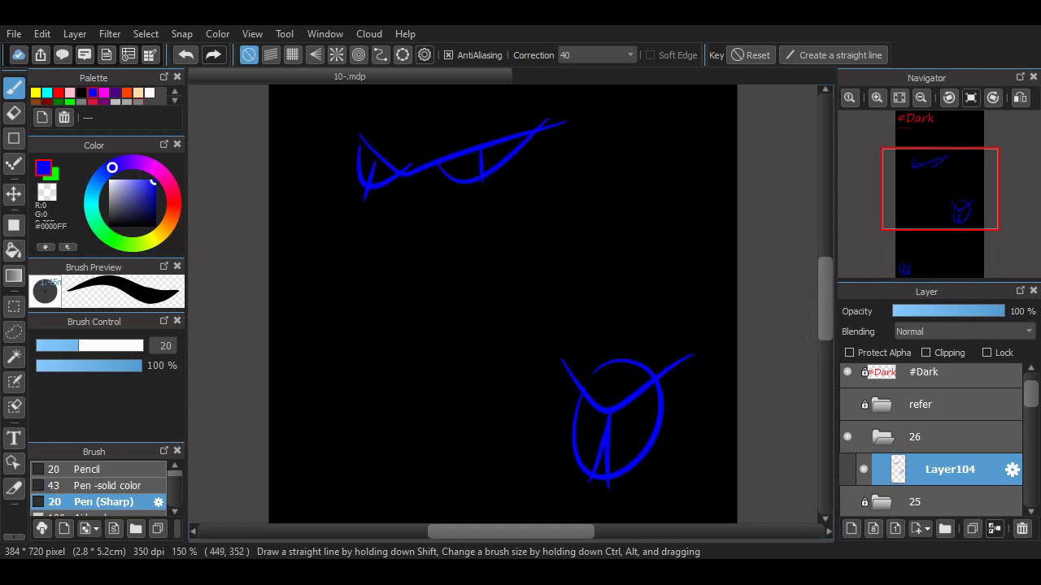
{"action": "left_click_drag", "start_coordinate": [824, 385], "coordinate": [824, 387]}
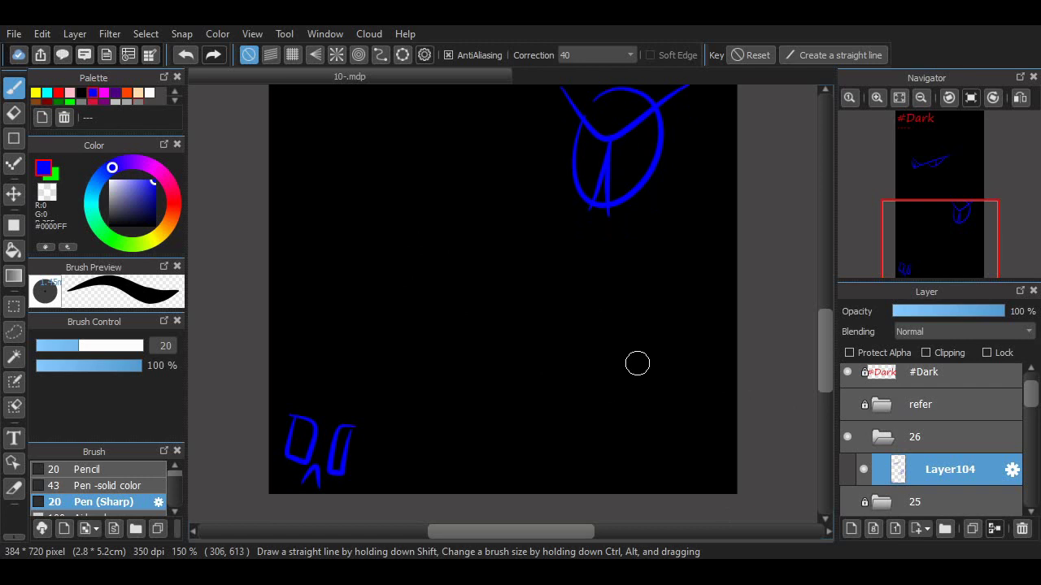
Sketch a wide grin with pointed teeth beneath the pair of angry eyes.
{"action": "scroll", "coordinate": [795, 317], "scroll_direction": "up", "scroll_amount": 6}
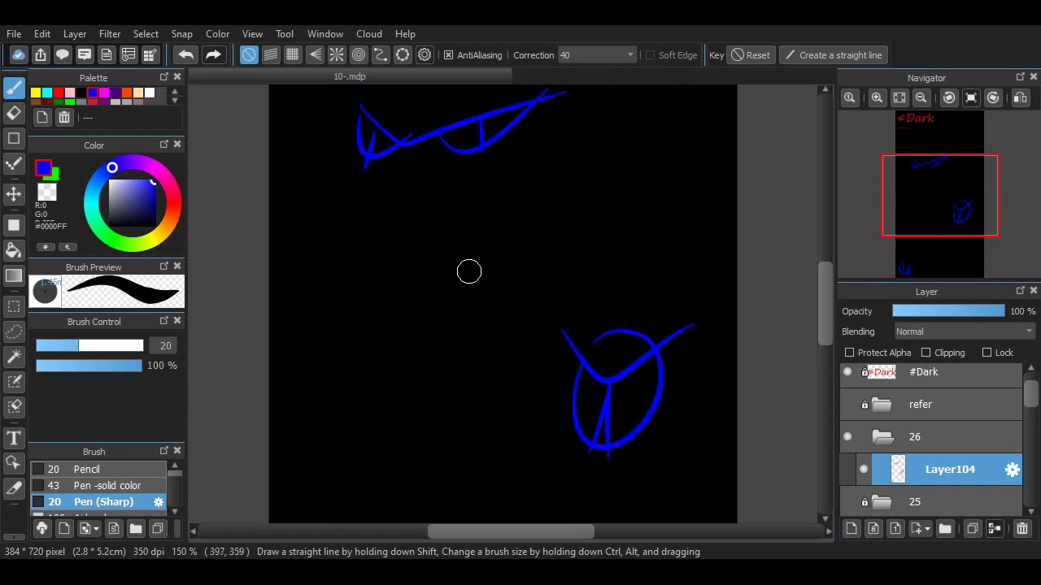
{"action": "left_click_drag", "start_coordinate": [383, 221], "coordinate": [518, 187]}
{"action": "key", "text": "ctrl+z"}
{"action": "mouse_move", "coordinate": [370, 213]}
{"action": "left_mouse_down"}
{"action": "mouse_move", "coordinate": [459, 203]}
{"action": "mouse_move", "coordinate": [368, 217]}
{"action": "mouse_move", "coordinate": [430, 259]}
{"action": "mouse_move", "coordinate": [491, 209]}
{"action": "left_mouse_up"}
{"action": "mouse_move", "coordinate": [368, 244]}
{"action": "left_mouse_down"}
{"action": "mouse_move", "coordinate": [385, 216]}
{"action": "mouse_move", "coordinate": [417, 247]}
{"action": "mouse_move", "coordinate": [456, 243]}
{"action": "mouse_move", "coordinate": [490, 215]}
{"action": "left_mouse_up"}
Erase most of the two tall narrow eyes of the small face in the canvas's bottom-left corner.
{"action": "scroll", "coordinate": [778, 278], "scroll_direction": "up", "scroll_amount": 6}
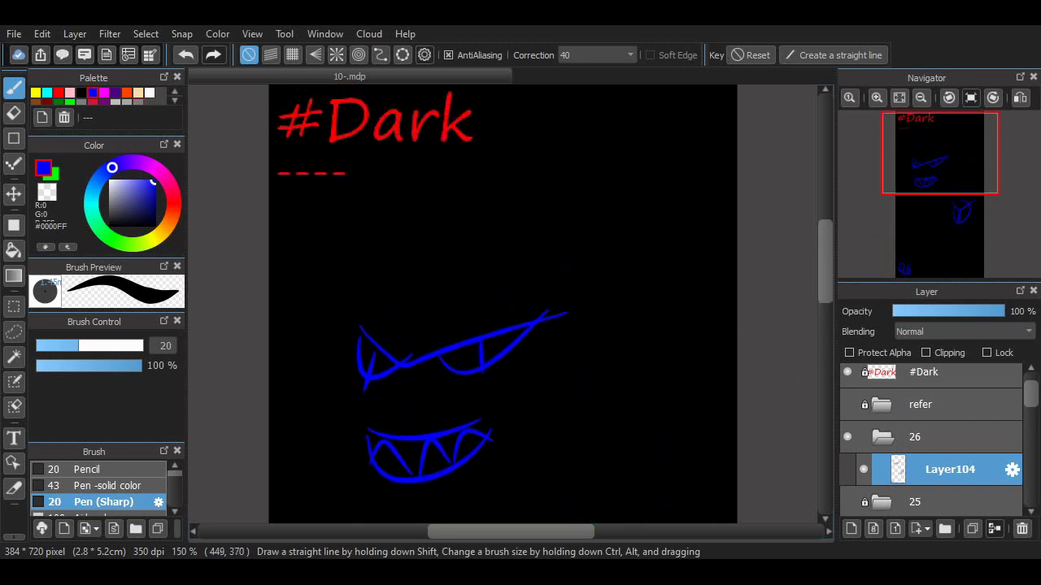
{"action": "scroll", "coordinate": [504, 305], "scroll_direction": "down", "scroll_amount": 12}
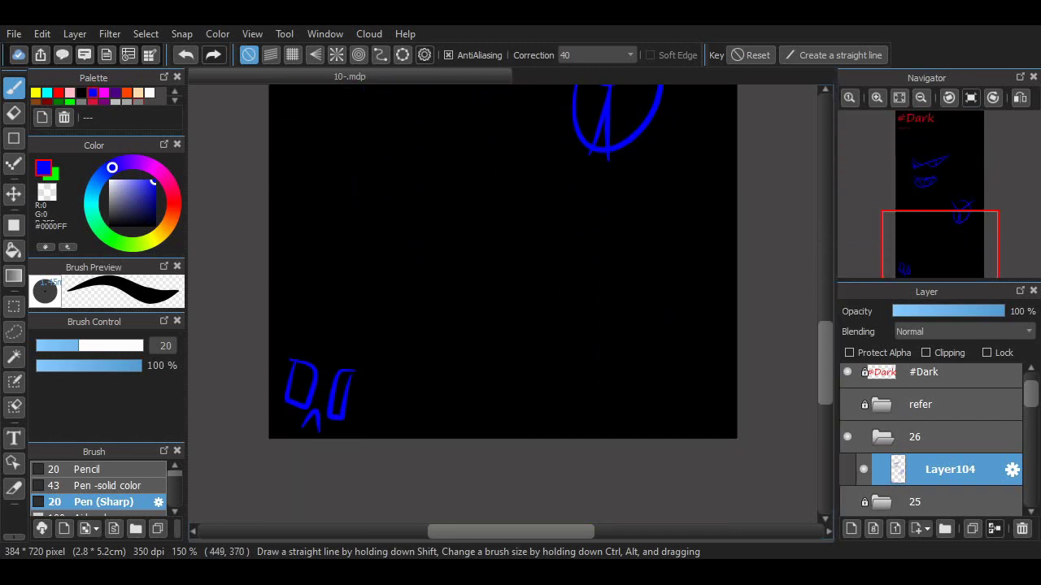
{"action": "scroll", "coordinate": [504, 305], "scroll_direction": "up", "scroll_amount": 7}
{"action": "scroll", "coordinate": [800, 360], "scroll_direction": "down", "scroll_amount": 7}
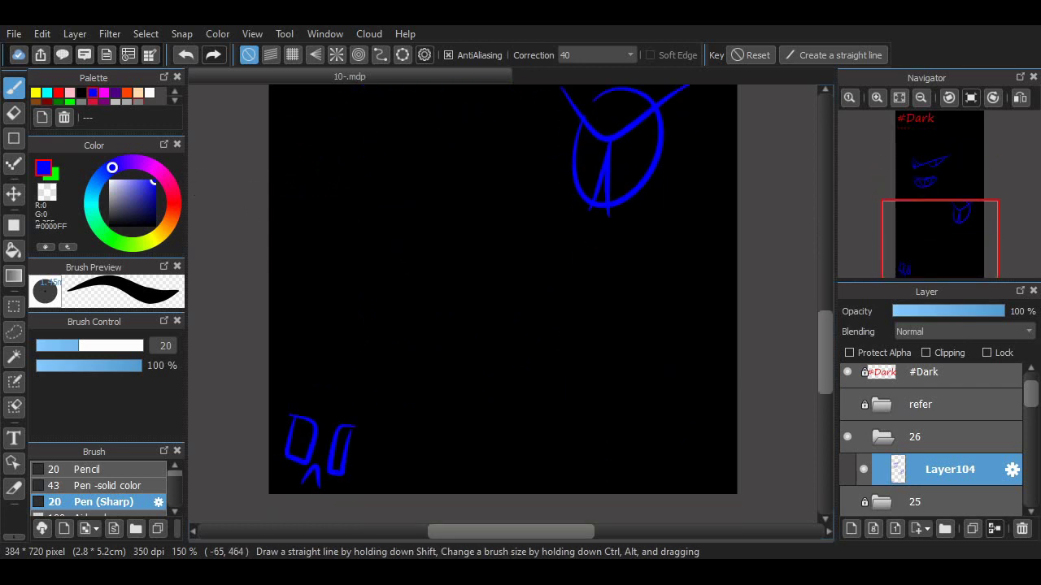
{"action": "key", "text": "e"}
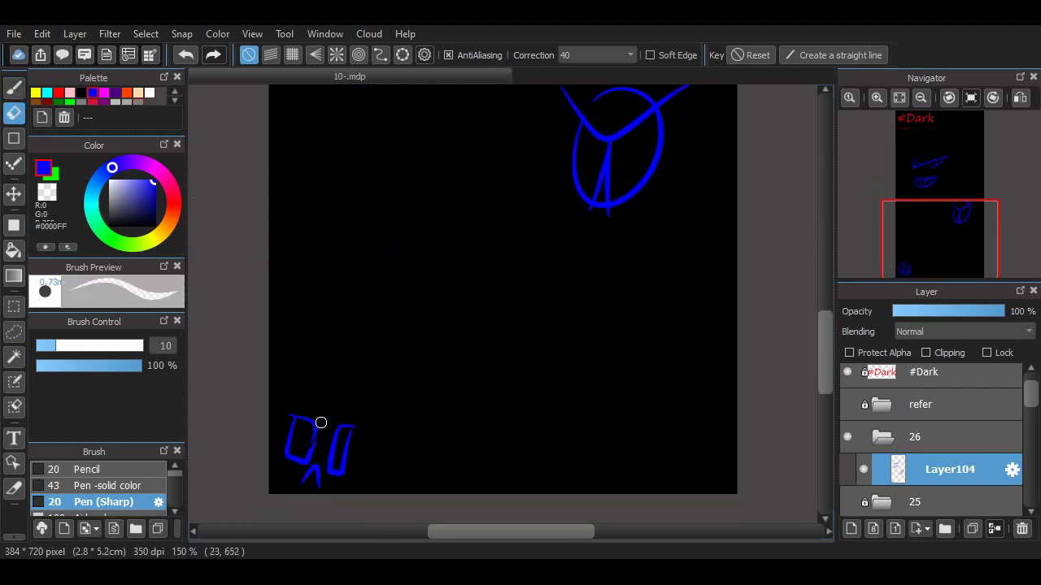
{"action": "left_click", "coordinate": [100, 487]}
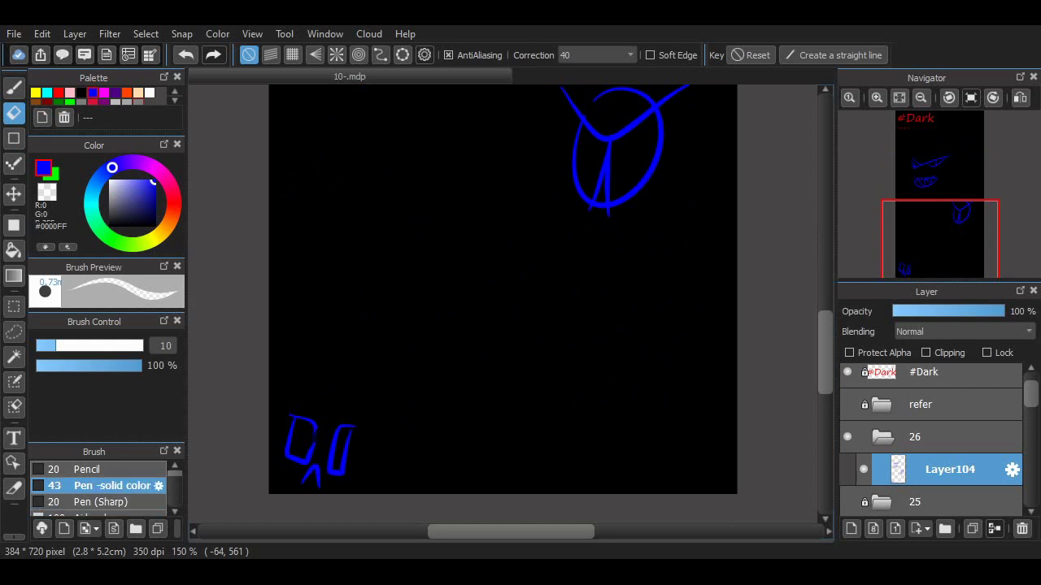
{"action": "left_click", "coordinate": [100, 502]}
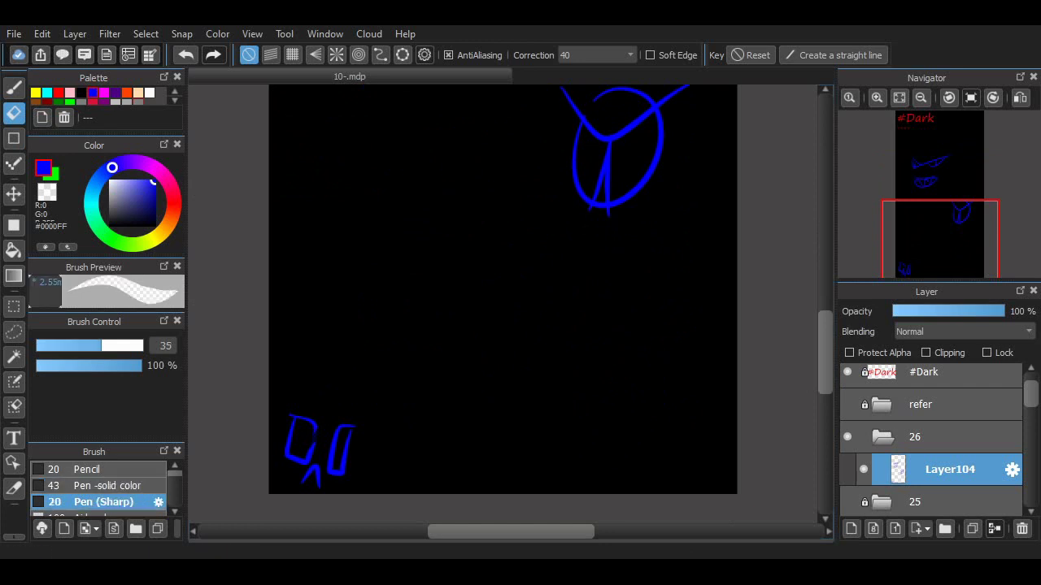
{"action": "left_click", "coordinate": [14, 88]}
{"action": "key", "text": "e"}
{"action": "mouse_move", "coordinate": [346, 411]}
{"action": "left_mouse_down"}
{"action": "mouse_move", "coordinate": [310, 438]}
{"action": "mouse_move", "coordinate": [291, 422]}
{"action": "mouse_move", "coordinate": [289, 458]}
{"action": "mouse_move", "coordinate": [314, 450]}
{"action": "mouse_move", "coordinate": [326, 426]}
{"action": "mouse_move", "coordinate": [344, 424]}
{"action": "mouse_move", "coordinate": [341, 453]}
{"action": "mouse_move", "coordinate": [352, 452]}
{"action": "mouse_move", "coordinate": [335, 440]}
{"action": "mouse_move", "coordinate": [334, 463]}
{"action": "mouse_move", "coordinate": [308, 488]}
{"action": "mouse_move", "coordinate": [322, 469]}
{"action": "mouse_move", "coordinate": [345, 465]}
{"action": "mouse_move", "coordinate": [340, 423]}
{"action": "mouse_move", "coordinate": [338, 479]}
{"action": "mouse_move", "coordinate": [330, 422]}
{"action": "mouse_move", "coordinate": [304, 465]}
{"action": "mouse_move", "coordinate": [321, 422]}
{"action": "mouse_move", "coordinate": [291, 472]}
{"action": "mouse_move", "coordinate": [300, 399]}
{"action": "mouse_move", "coordinate": [333, 420]}
{"action": "left_mouse_up"}
{"action": "key", "text": "ctrl+z"}
{"action": "left_click", "coordinate": [13, 88]}
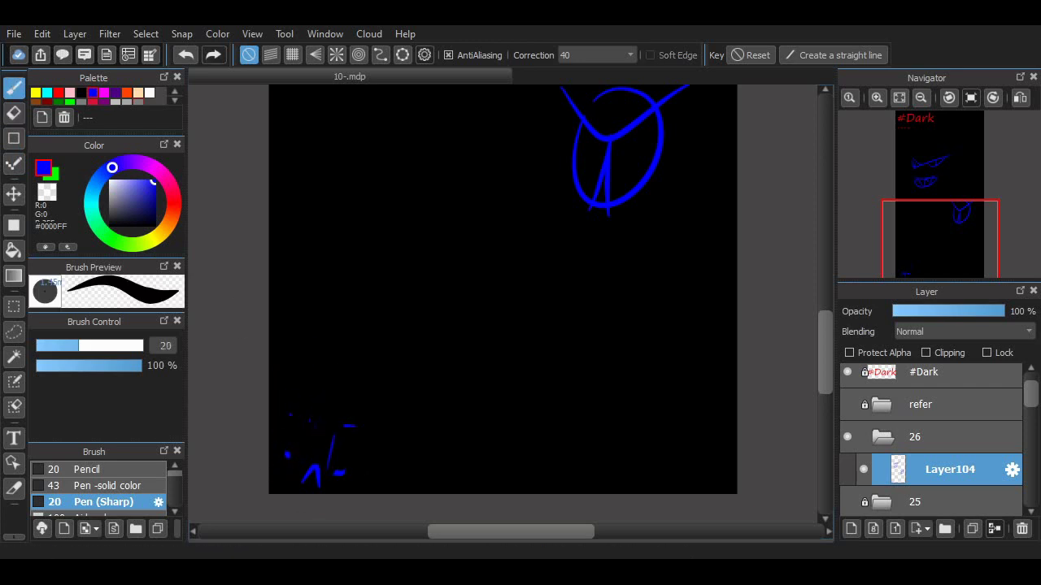
Redraw the small corner face's eyes with smaller, slanted Pen (Sharp) strokes on either side of the pointed mouth.
{"action": "key", "text": "ctrl+z"}
{"action": "mouse_move", "coordinate": [306, 439]}
{"action": "left_mouse_down"}
{"action": "mouse_move", "coordinate": [294, 466]}
{"action": "mouse_move", "coordinate": [351, 448]}
{"action": "mouse_move", "coordinate": [334, 443]}
{"action": "mouse_move", "coordinate": [357, 464]}
{"action": "mouse_move", "coordinate": [338, 449]}
{"action": "mouse_move", "coordinate": [347, 476]}
{"action": "mouse_move", "coordinate": [336, 450]}
{"action": "mouse_move", "coordinate": [360, 484]}
{"action": "mouse_move", "coordinate": [318, 484]}
{"action": "mouse_move", "coordinate": [332, 458]}
{"action": "mouse_move", "coordinate": [304, 443]}
{"action": "left_mouse_up"}
{"action": "key", "text": "ctrl+z"}
{"action": "key", "text": "ctrl+z"}
{"action": "key", "text": "ctrl+z"}
{"action": "key", "text": "ctrl+z"}
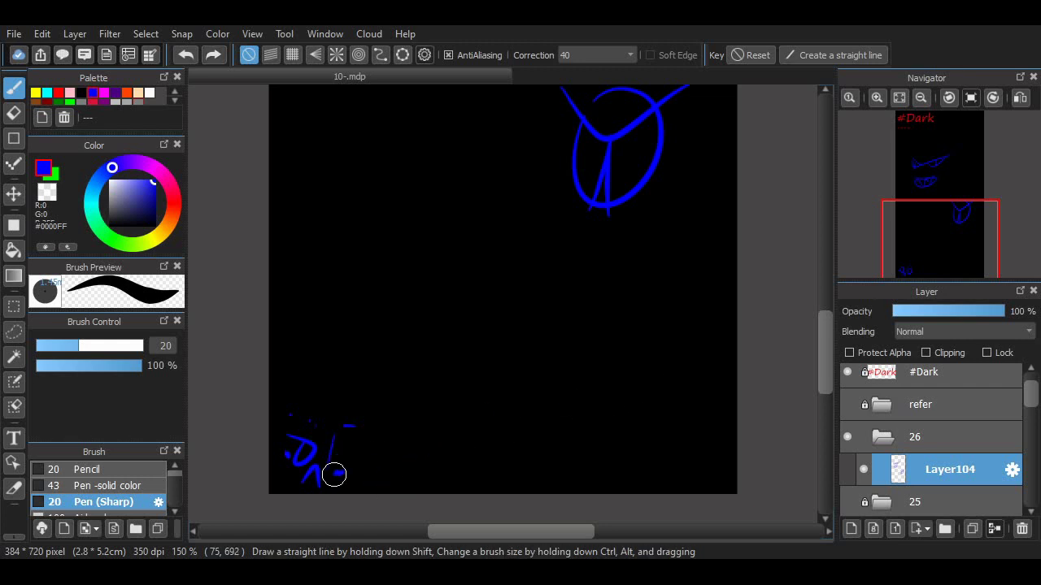
{"action": "mouse_move", "coordinate": [359, 455]}
{"action": "left_mouse_down"}
{"action": "mouse_move", "coordinate": [332, 474]}
{"action": "mouse_move", "coordinate": [348, 462]}
{"action": "left_mouse_up"}
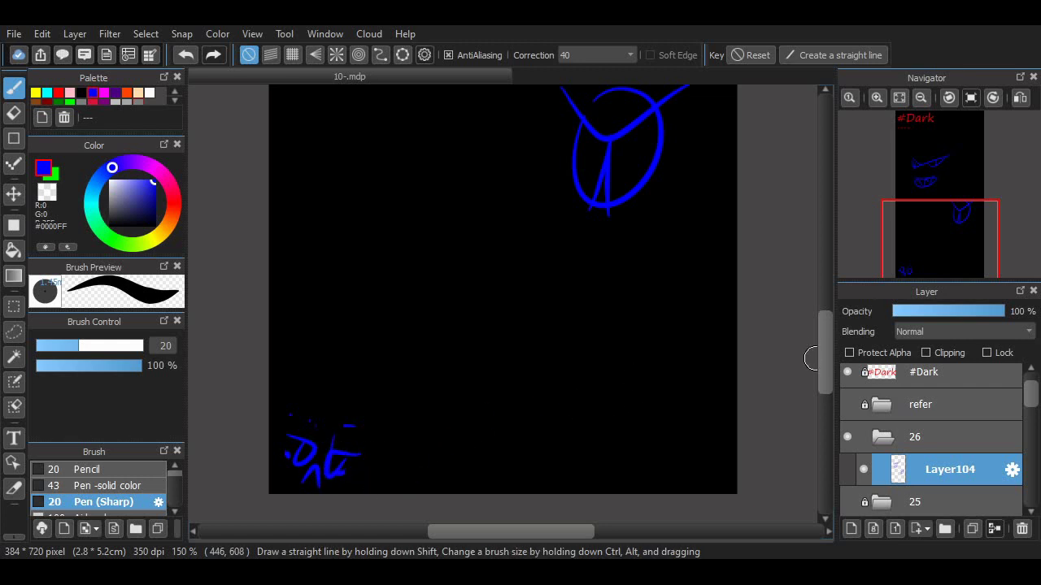
Try a curved, pointed stroke in the empty area below the round eye.
{"action": "left_click_drag", "start_coordinate": [824, 350], "coordinate": [824, 341]}
{"action": "scroll", "coordinate": [502, 301], "scroll_direction": "up", "scroll_amount": 6}
{"action": "scroll", "coordinate": [503, 300], "scroll_direction": "down", "scroll_amount": 4}
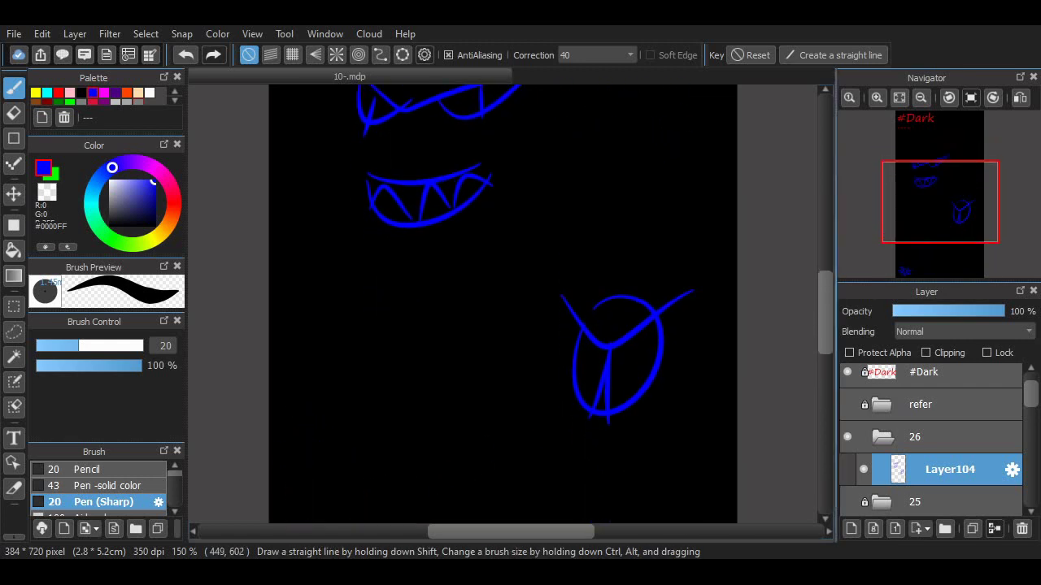
{"action": "scroll", "coordinate": [795, 337], "scroll_direction": "down", "scroll_amount": 1}
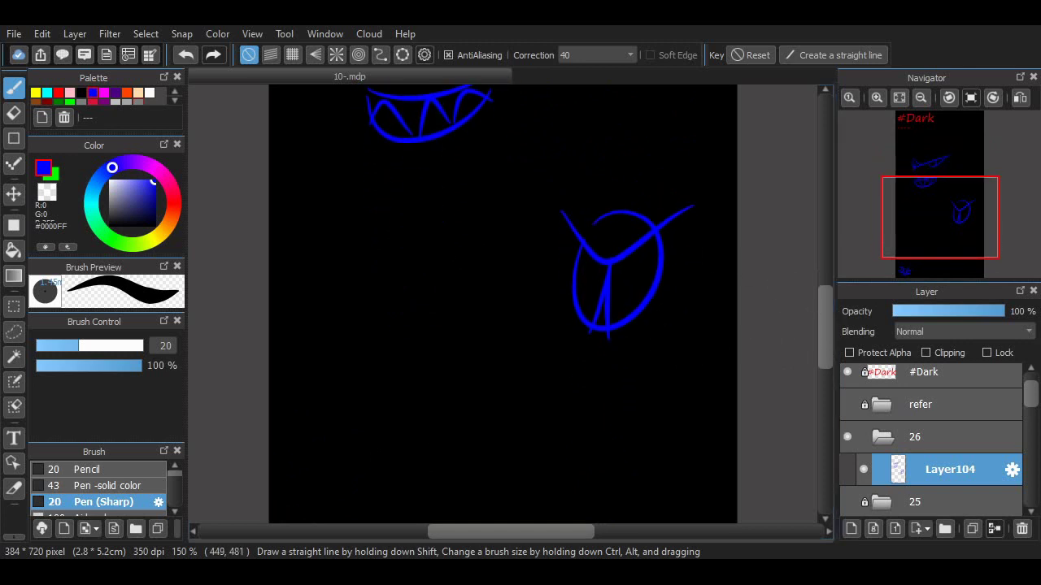
{"action": "scroll", "coordinate": [618, 239], "scroll_direction": "down", "scroll_amount": 2}
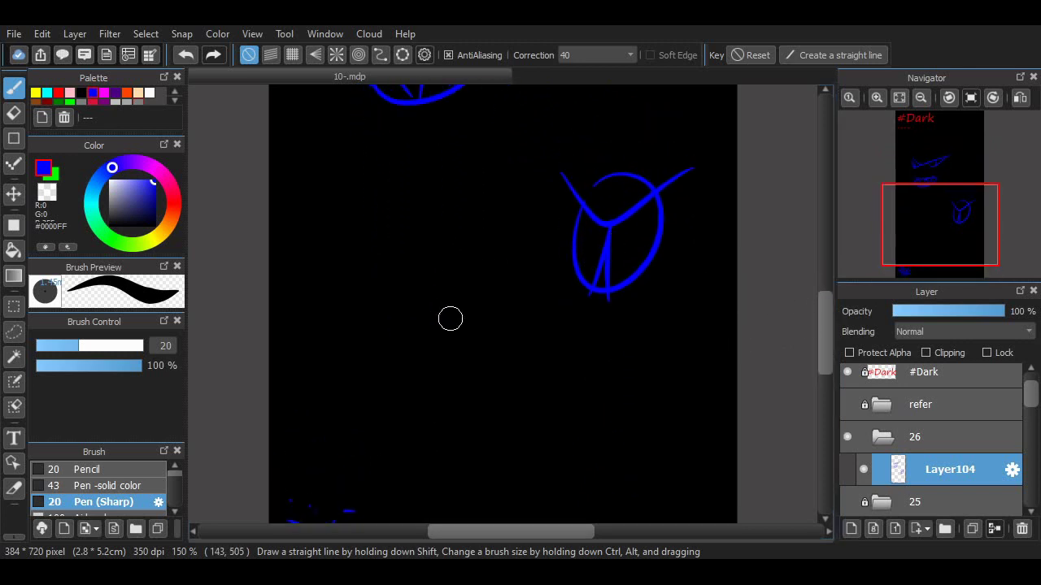
{"action": "mouse_move", "coordinate": [507, 278]}
{"action": "left_mouse_down"}
{"action": "mouse_move", "coordinate": [490, 318]}
{"action": "mouse_move", "coordinate": [545, 321]}
{"action": "left_mouse_up"}
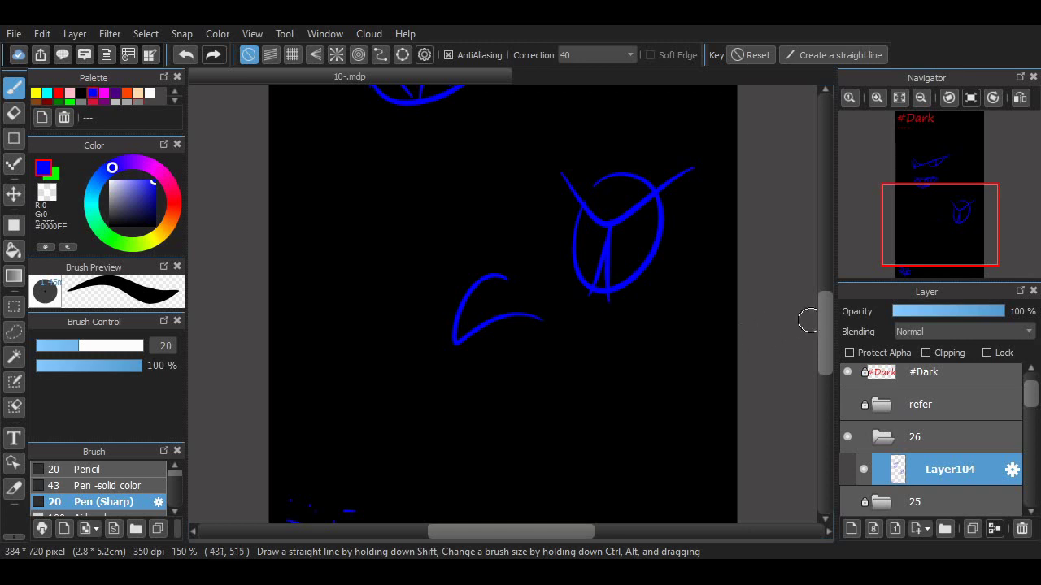
{"action": "left_click_drag", "start_coordinate": [825, 306], "coordinate": [825, 266]}
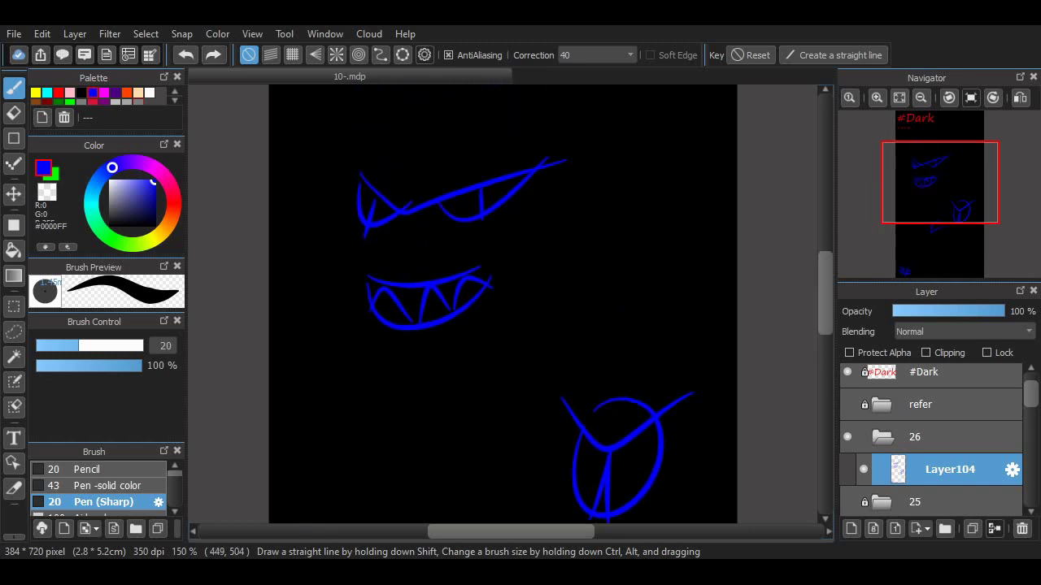
Select the angry eyes and toothy grin with a rectangle and move them up and right, towards the canvas's right edge.
{"action": "left_click", "coordinate": [920, 97]}
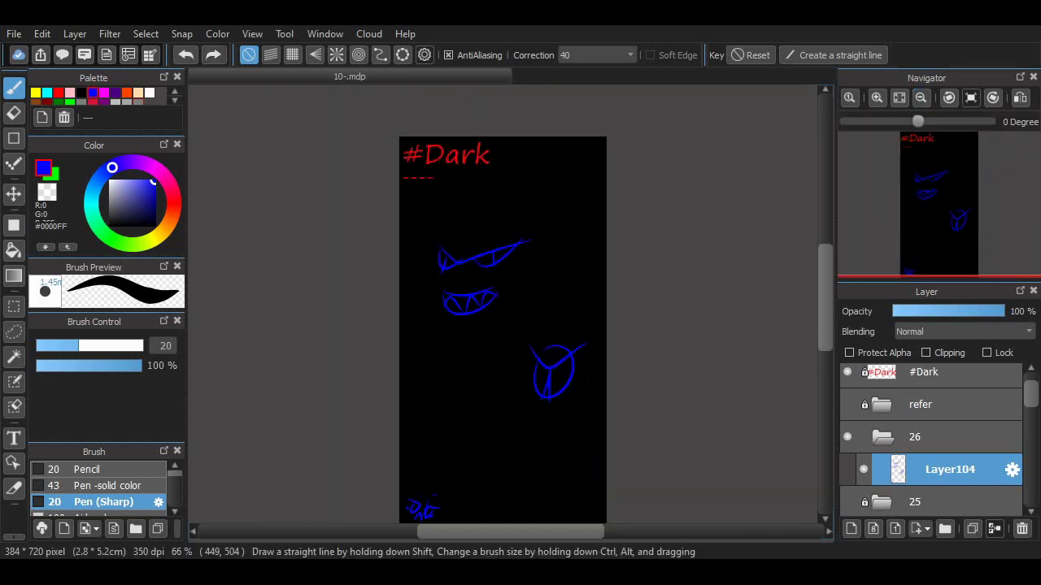
{"action": "left_click", "coordinate": [13, 306]}
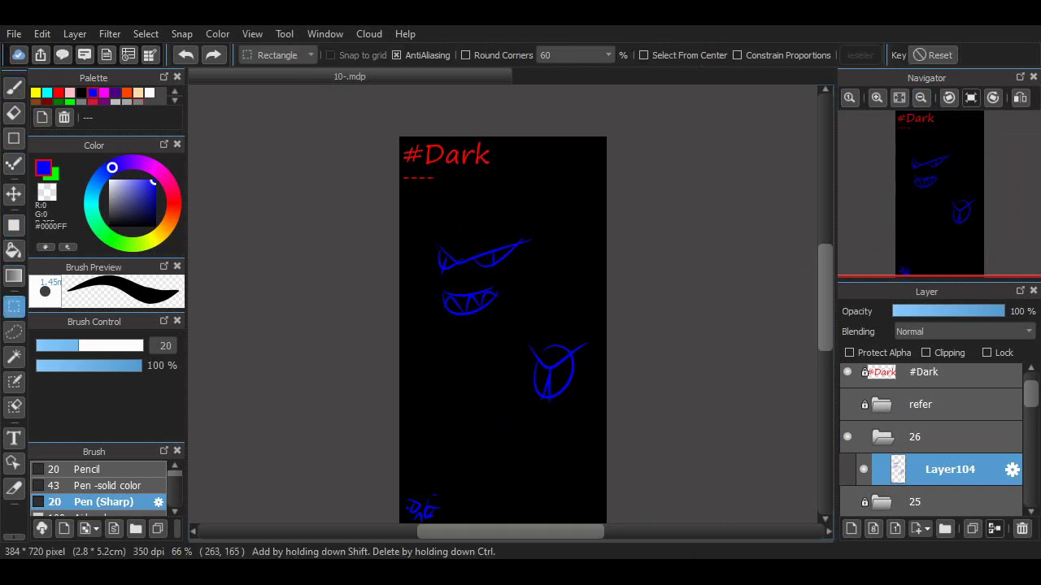
{"action": "mouse_move", "coordinate": [541, 226]}
{"action": "left_mouse_down"}
{"action": "mouse_move", "coordinate": [425, 307]}
{"action": "mouse_move", "coordinate": [420, 328]}
{"action": "left_mouse_up"}
{"action": "left_click", "coordinate": [14, 194]}
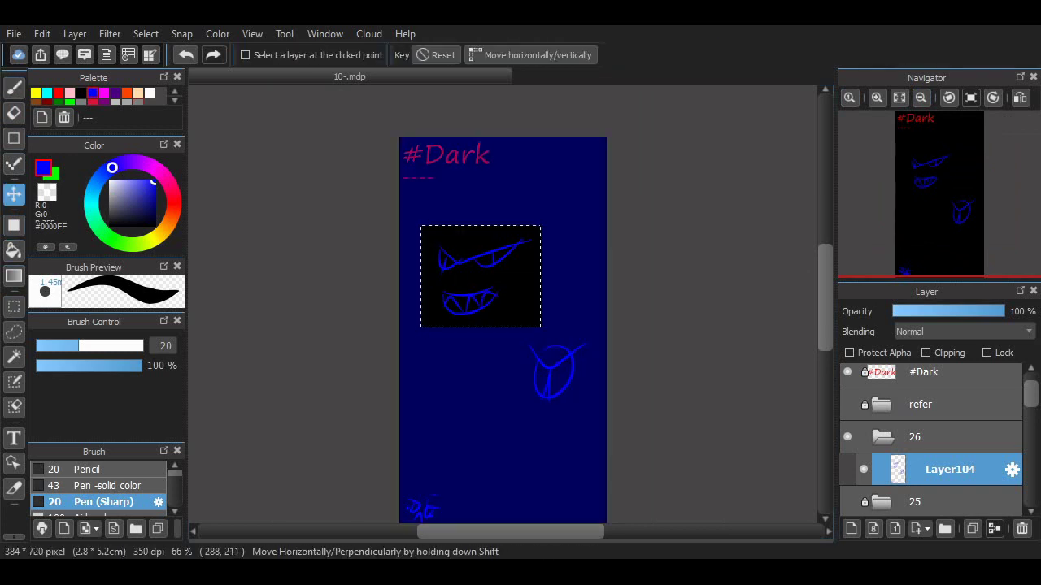
{"action": "mouse_move", "coordinate": [515, 264]}
{"action": "left_mouse_down"}
{"action": "mouse_move", "coordinate": [564, 248]}
{"action": "mouse_move", "coordinate": [570, 225]}
{"action": "left_mouse_up"}
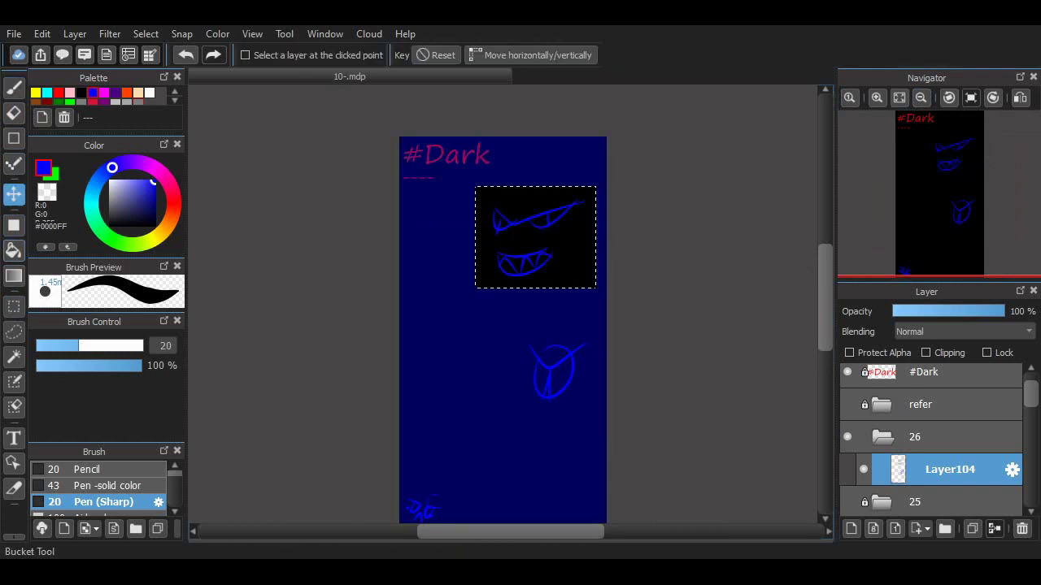
Select the round eye, flip it horizontally, move it to the canvas's left side near the grin, and clear the selection.
{"action": "left_click", "coordinate": [13, 305]}
{"action": "left_click_drag", "start_coordinate": [500, 335], "coordinate": [602, 410]}
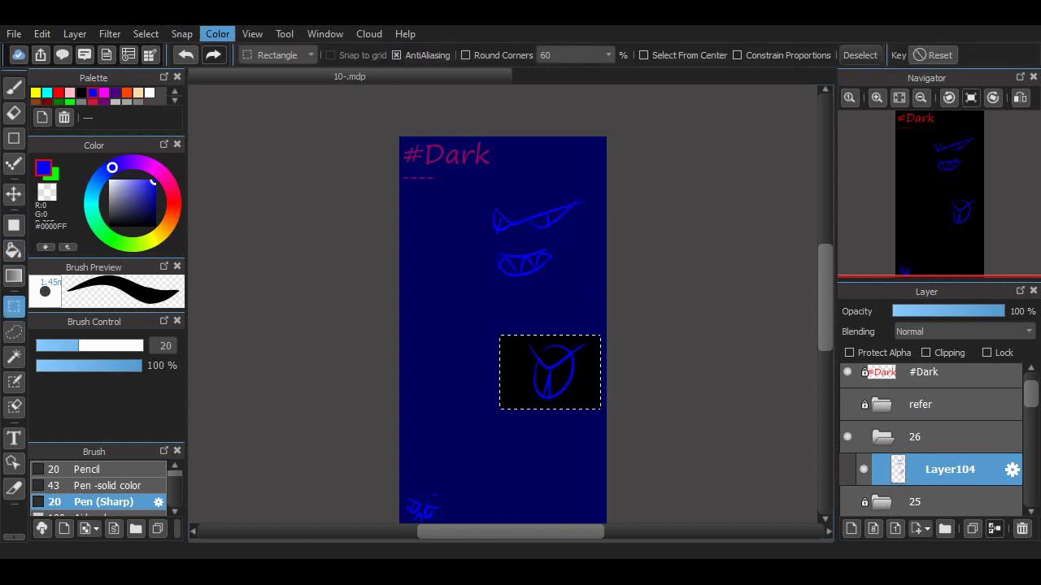
{"action": "key", "text": "ctrl+t"}
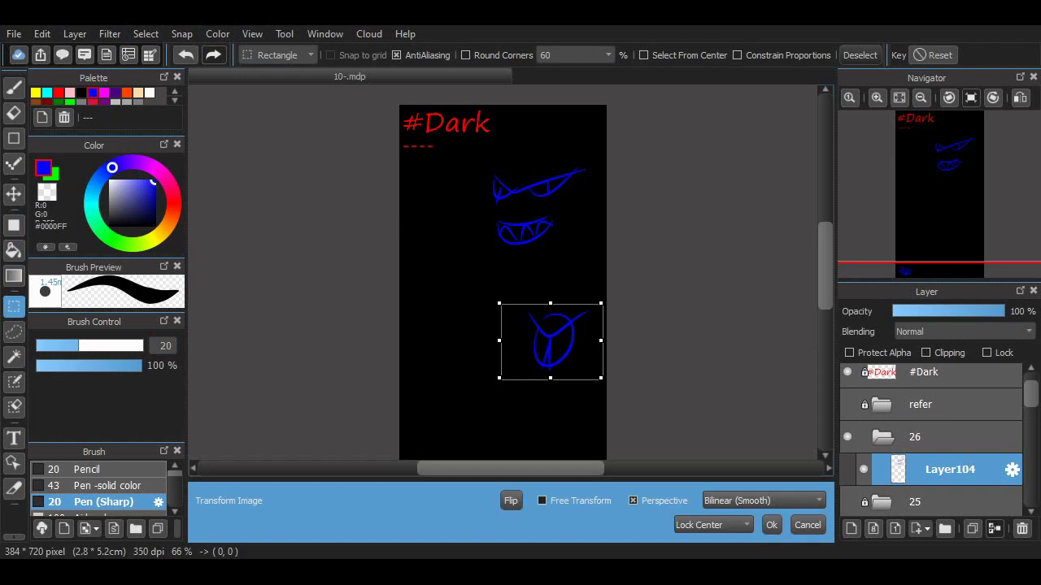
{"action": "mouse_move", "coordinate": [550, 339]}
{"action": "left_mouse_down"}
{"action": "mouse_move", "coordinate": [448, 220]}
{"action": "mouse_move", "coordinate": [443, 263]}
{"action": "left_mouse_up"}
{"action": "left_click", "coordinate": [772, 526]}
{"action": "scroll", "coordinate": [553, 393], "scroll_direction": "up", "scroll_amount": 1}
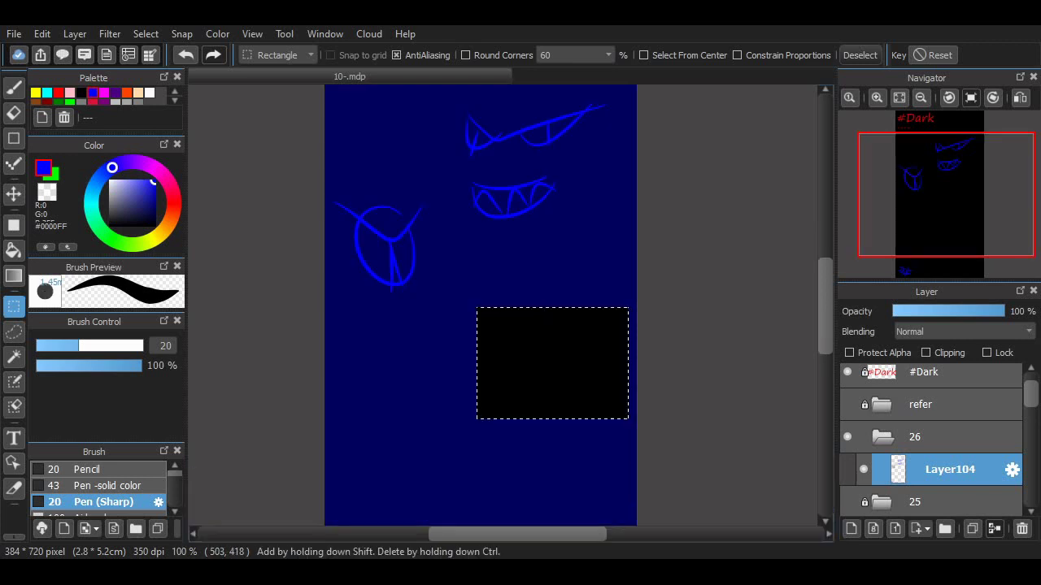
{"action": "key", "text": "ctrl+d"}
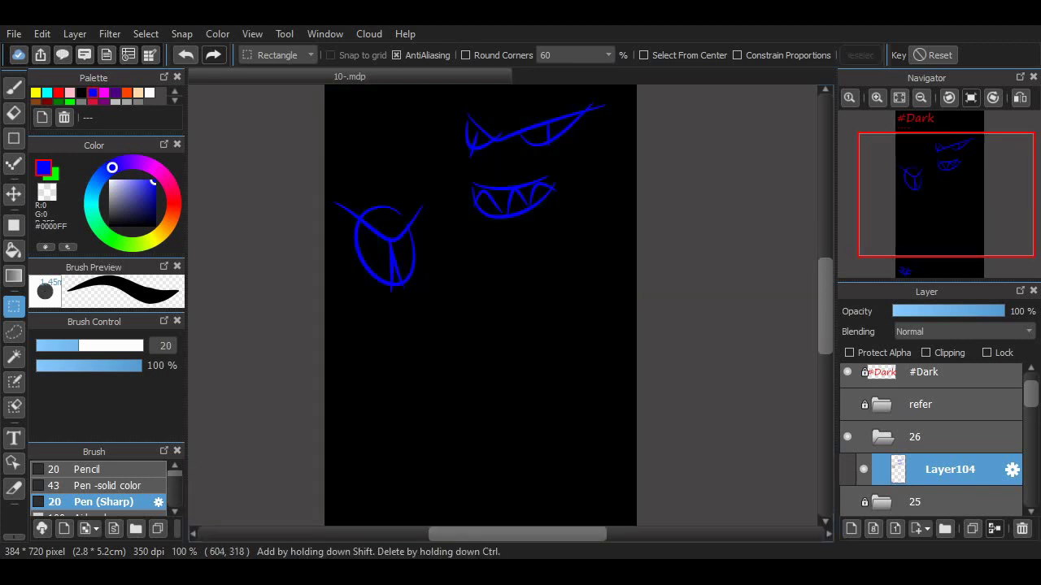
Draw a long vertical Pen (Sharp) line between the two upper faces and add a small trapezoid handle at its lower end.
{"action": "scroll", "coordinate": [480, 309], "scroll_direction": "up", "scroll_amount": 3}
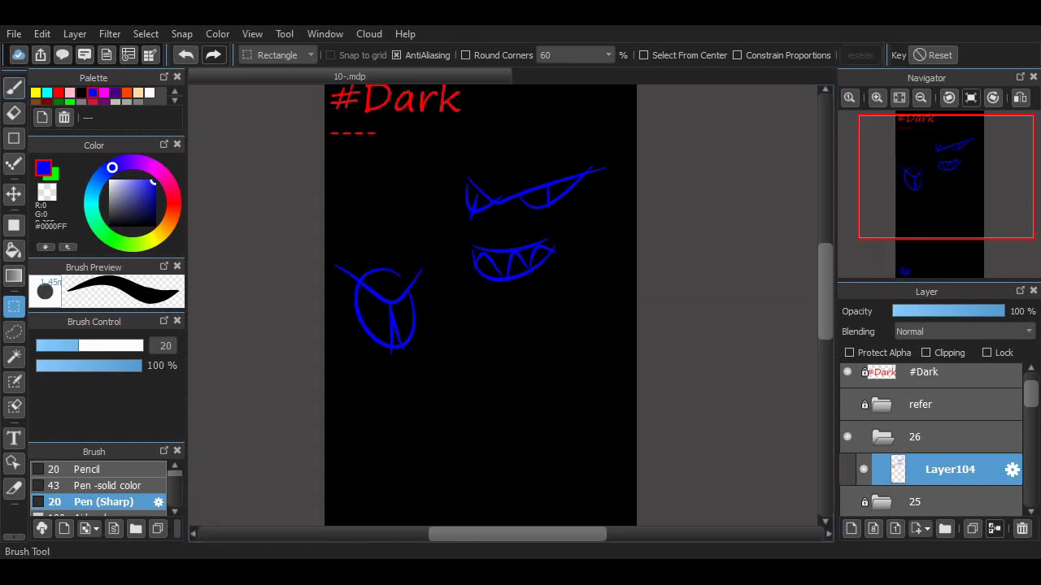
{"action": "key", "text": "b"}
{"action": "left_click_drag", "start_coordinate": [439, 126], "coordinate": [433, 374]}
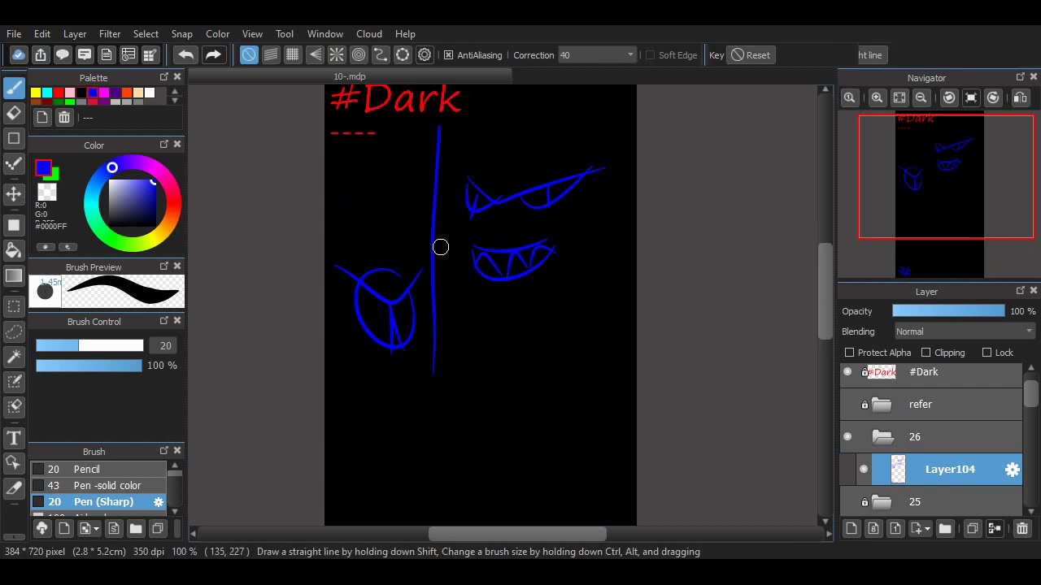
{"action": "key", "text": "ctrl+z"}
{"action": "left_click_drag", "start_coordinate": [444, 121], "coordinate": [447, 335]}
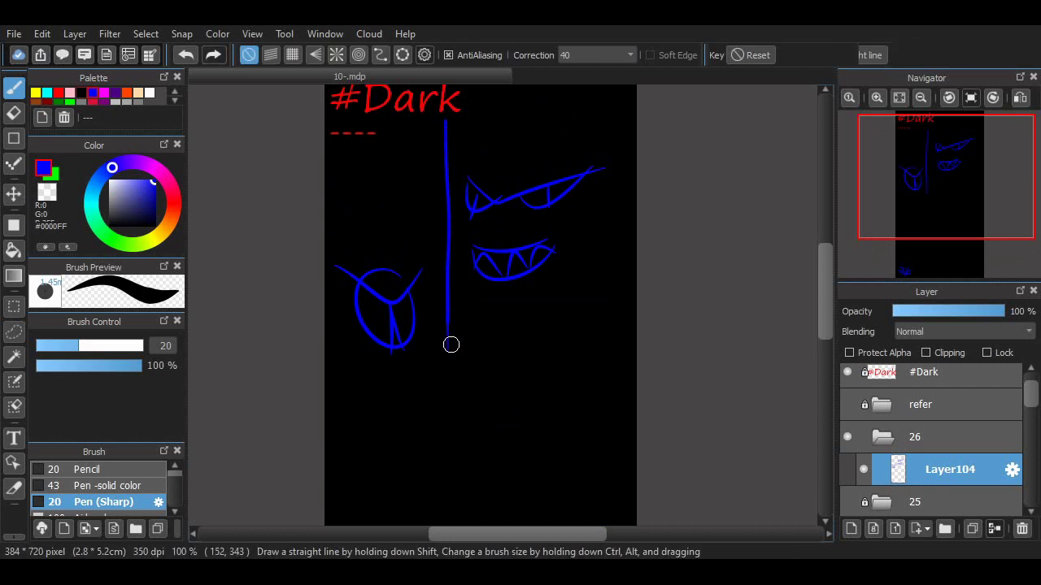
{"action": "scroll", "coordinate": [811, 259], "scroll_direction": "down", "scroll_amount": 4}
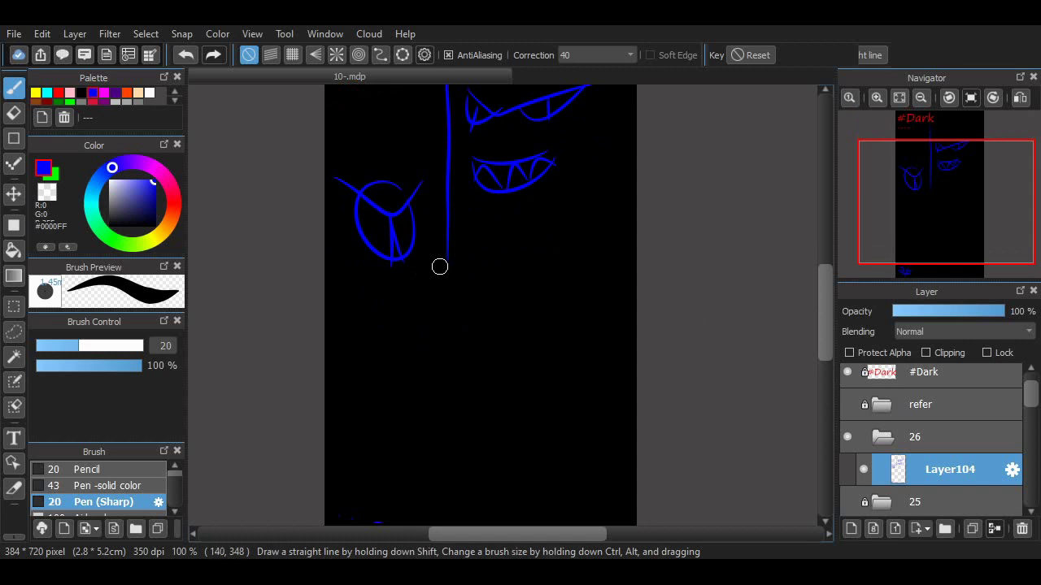
{"action": "key", "text": "ctrl+z"}
{"action": "scroll", "coordinate": [809, 260], "scroll_direction": "up", "scroll_amount": 4}
Draw a question mark and two horizontal eyelid strokes in the lower right area of the canvas.
{"action": "scroll", "coordinate": [809, 260], "scroll_direction": "down", "scroll_amount": 9}
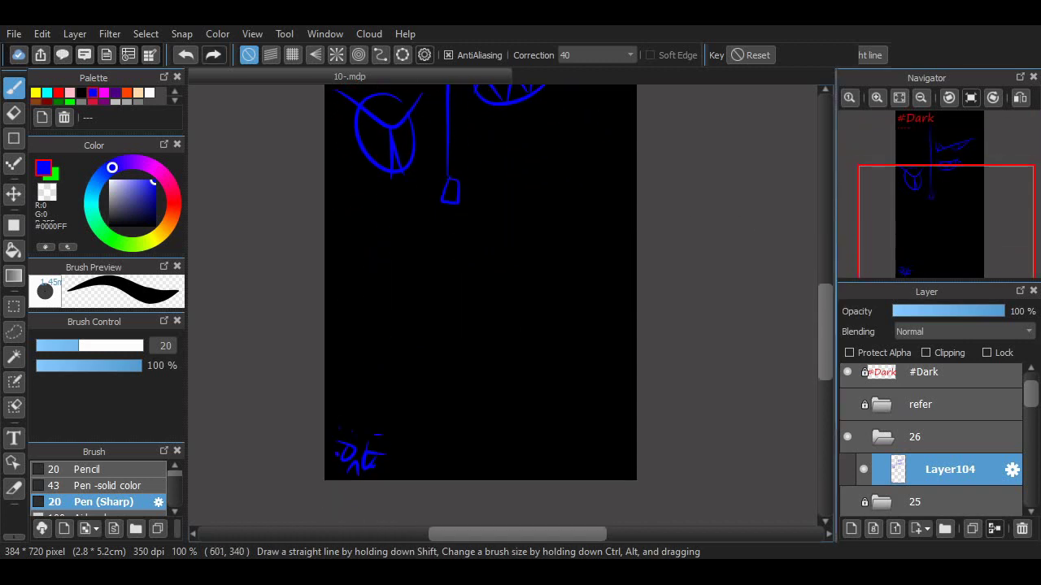
{"action": "scroll", "coordinate": [809, 260], "scroll_direction": "up", "scroll_amount": 1}
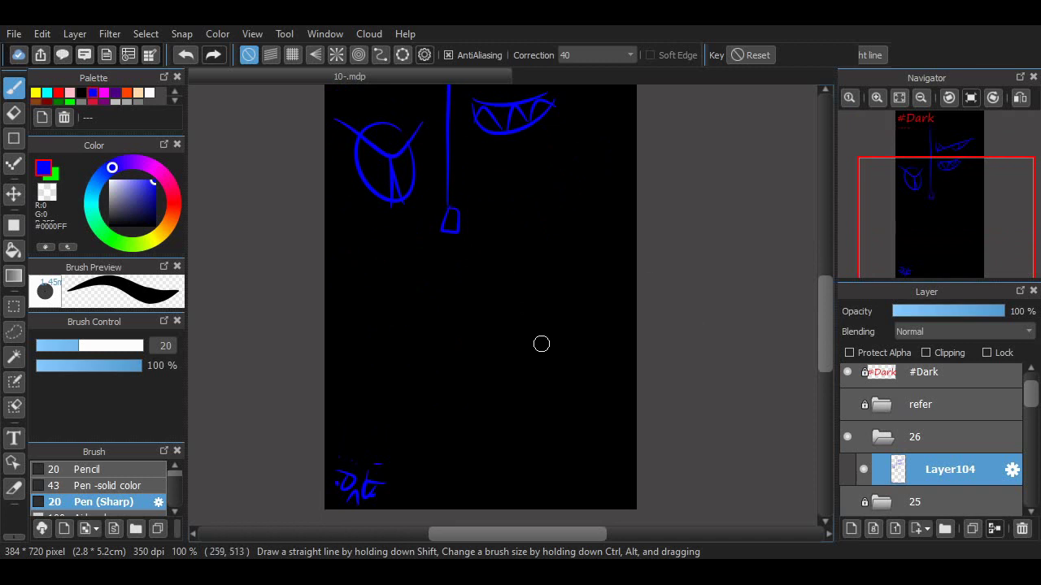
{"action": "left_click_drag", "start_coordinate": [527, 355], "coordinate": [573, 360]}
{"action": "key", "text": "ctrl+z"}
{"action": "key", "text": "ctrl+z"}
{"action": "left_click_drag", "start_coordinate": [509, 341], "coordinate": [618, 340]}
{"action": "key", "text": "ctrl+z"}
{"action": "key", "text": "ctrl+z"}
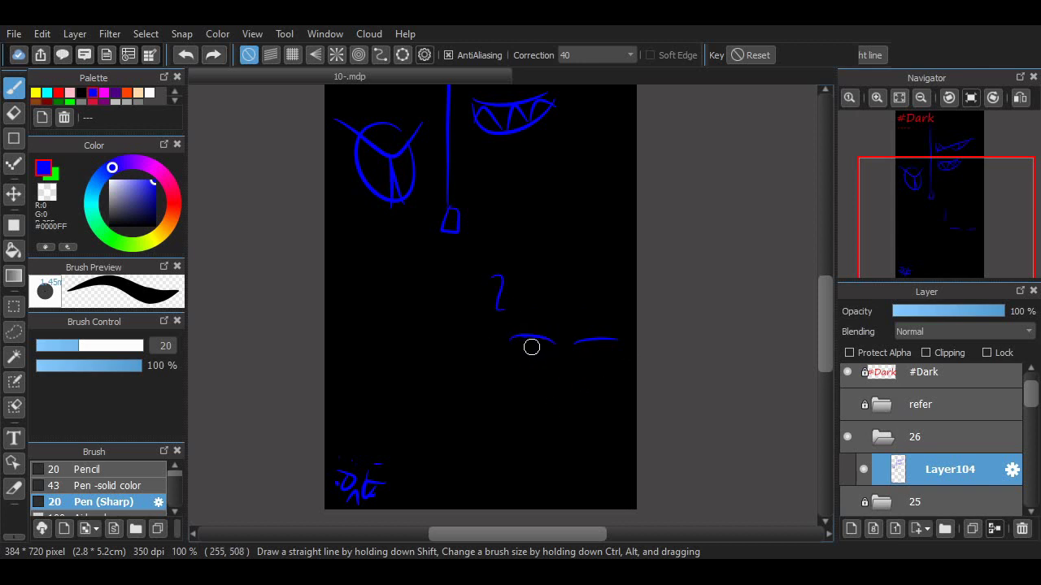
{"action": "key", "text": "ctrl+z"}
Add a U-shaped half-closed eye beneath each of the two eyelid strokes.
{"action": "mouse_move", "coordinate": [516, 351]}
{"action": "left_mouse_down"}
{"action": "mouse_move", "coordinate": [546, 352]}
{"action": "mouse_move", "coordinate": [519, 339]}
{"action": "left_mouse_up"}
{"action": "key", "text": "ctrl+z"}
{"action": "key", "text": "ctrl+z"}
{"action": "left_click_drag", "start_coordinate": [578, 348], "coordinate": [582, 359]}
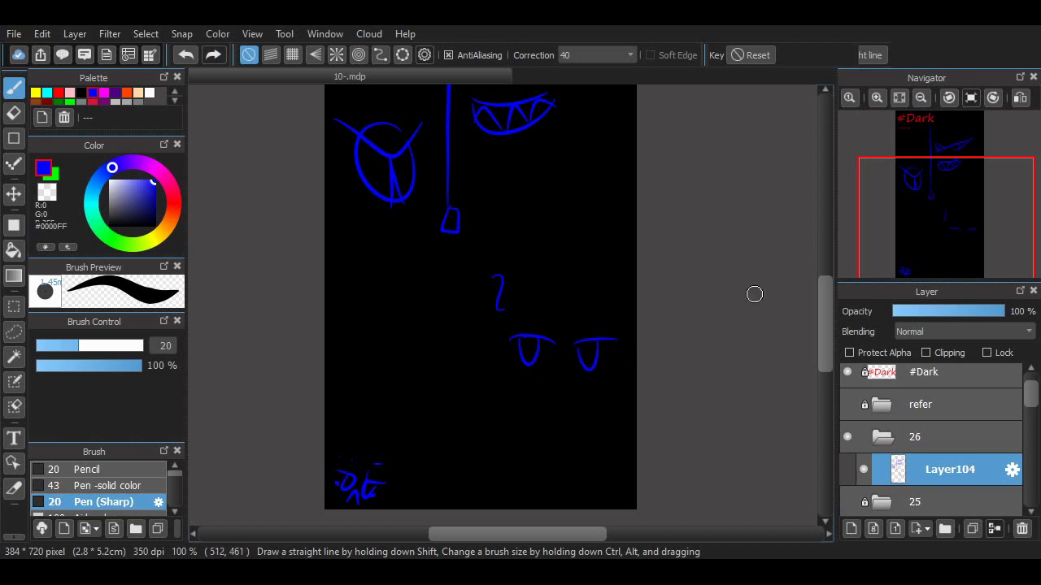
Draw a large oval eye with a smaller oval on either side, left of the half-closed eyes.
{"action": "mouse_move", "coordinate": [825, 321]}
{"action": "left_mouse_down"}
{"action": "mouse_move", "coordinate": [825, 298]}
{"action": "mouse_move", "coordinate": [825, 319]}
{"action": "left_mouse_up"}
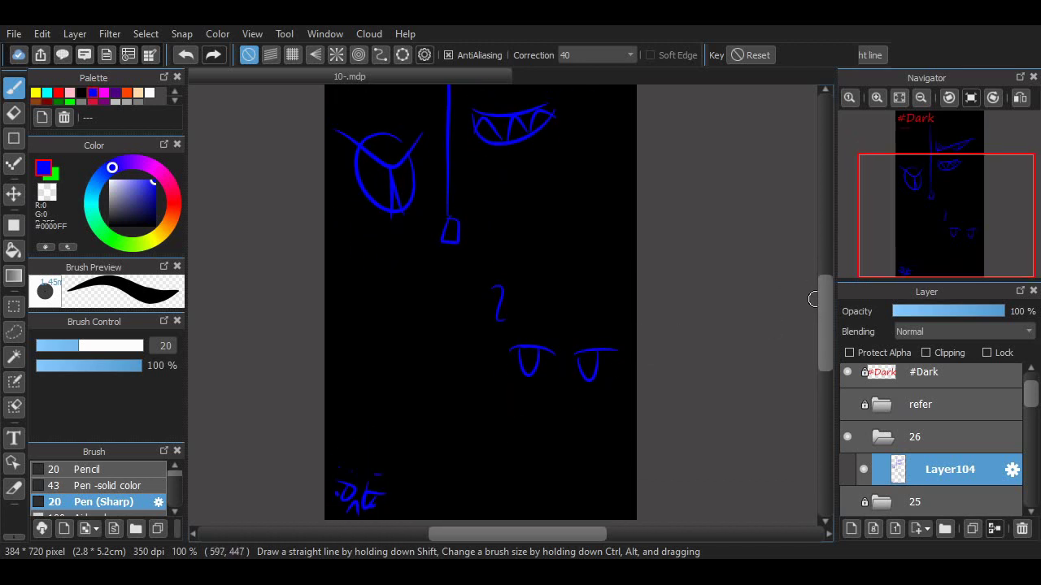
{"action": "scroll", "coordinate": [813, 299], "scroll_direction": "up", "scroll_amount": 3}
{"action": "scroll", "coordinate": [813, 299], "scroll_direction": "down", "scroll_amount": 4}
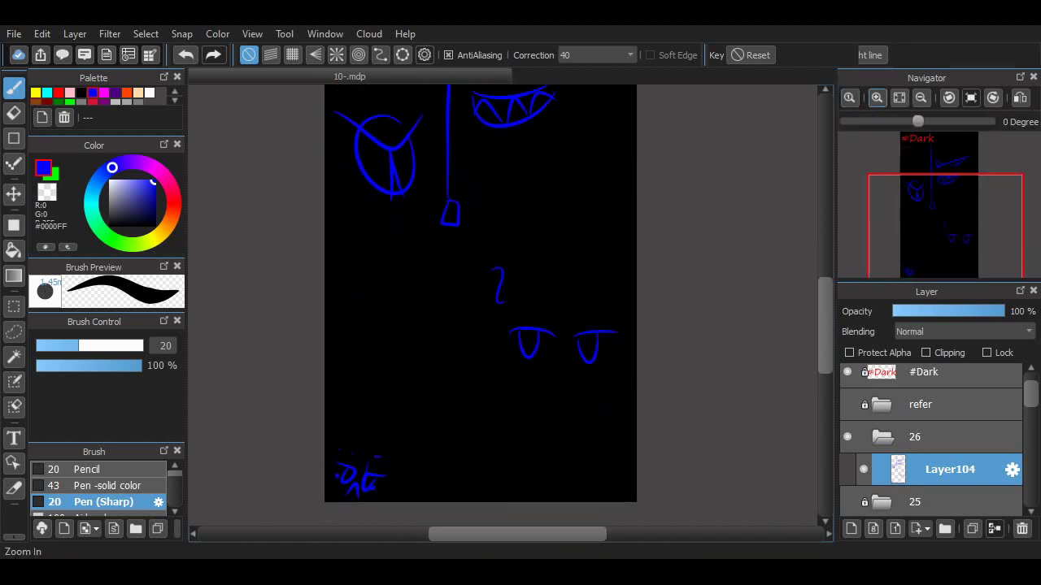
{"action": "left_click", "coordinate": [876, 97]}
{"action": "scroll", "coordinate": [436, 517], "scroll_direction": "left", "scroll_amount": 3}
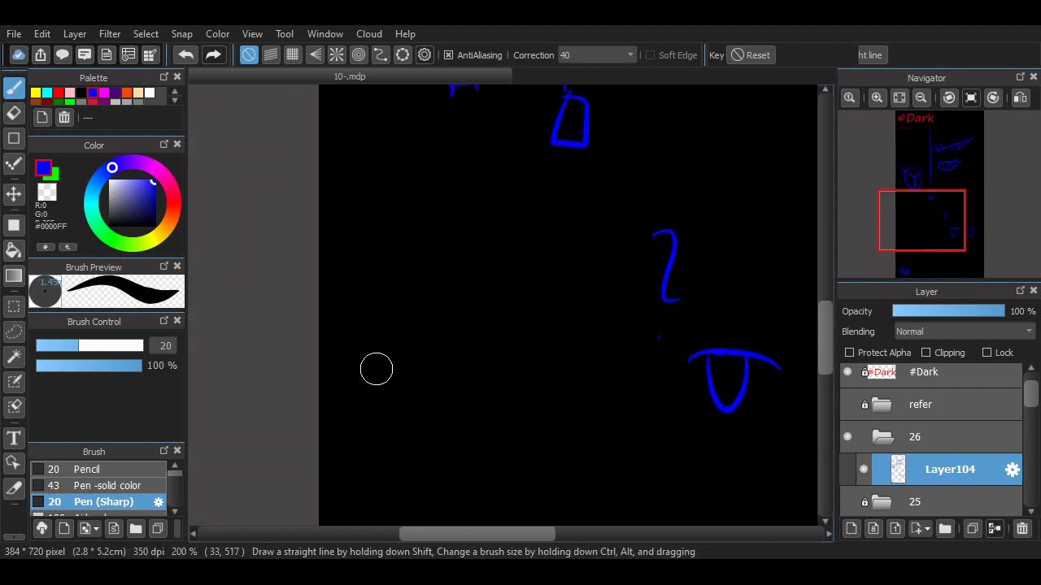
{"action": "left_click_drag", "start_coordinate": [409, 329], "coordinate": [411, 327]}
{"action": "scroll", "coordinate": [455, 520], "scroll_direction": "right", "scroll_amount": 2}
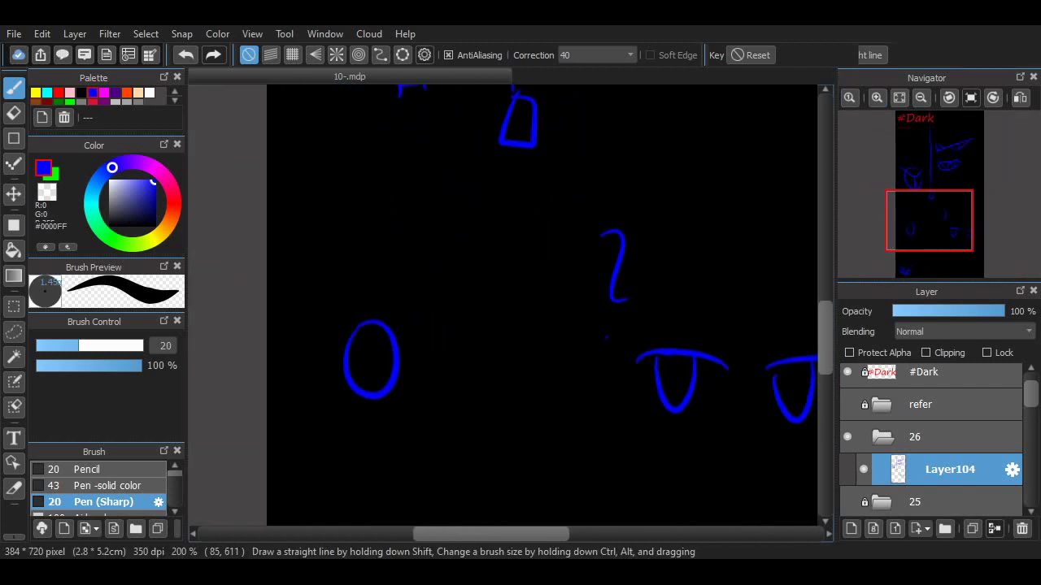
{"action": "left_click_drag", "start_coordinate": [325, 380], "coordinate": [333, 371]}
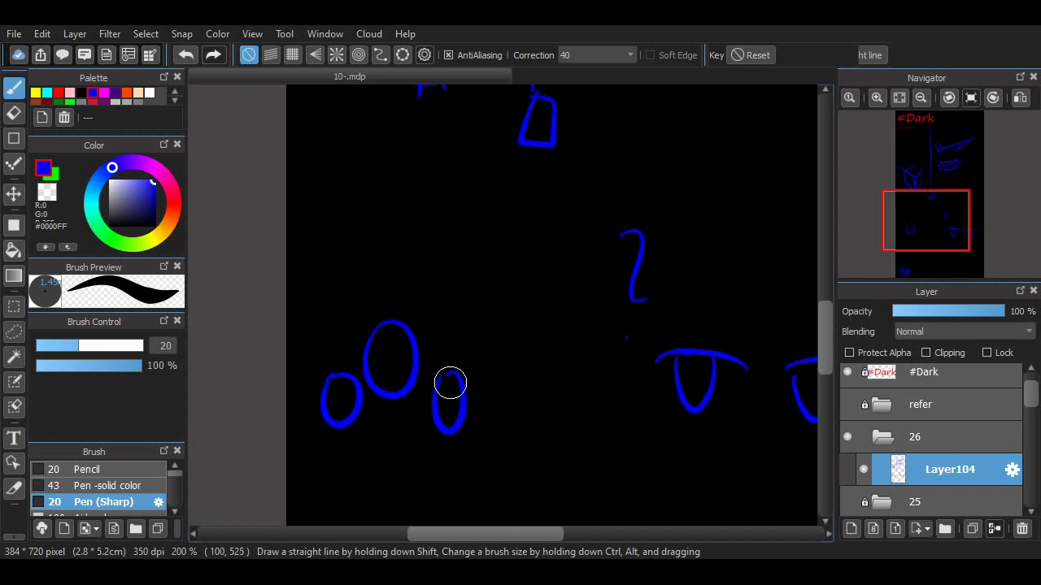
Try diagonal curved strokes as pupils inside the three oval eyes.
{"action": "mouse_move", "coordinate": [448, 379]}
{"action": "left_mouse_down"}
{"action": "mouse_move", "coordinate": [465, 402]}
{"action": "mouse_move", "coordinate": [445, 376]}
{"action": "left_mouse_up"}
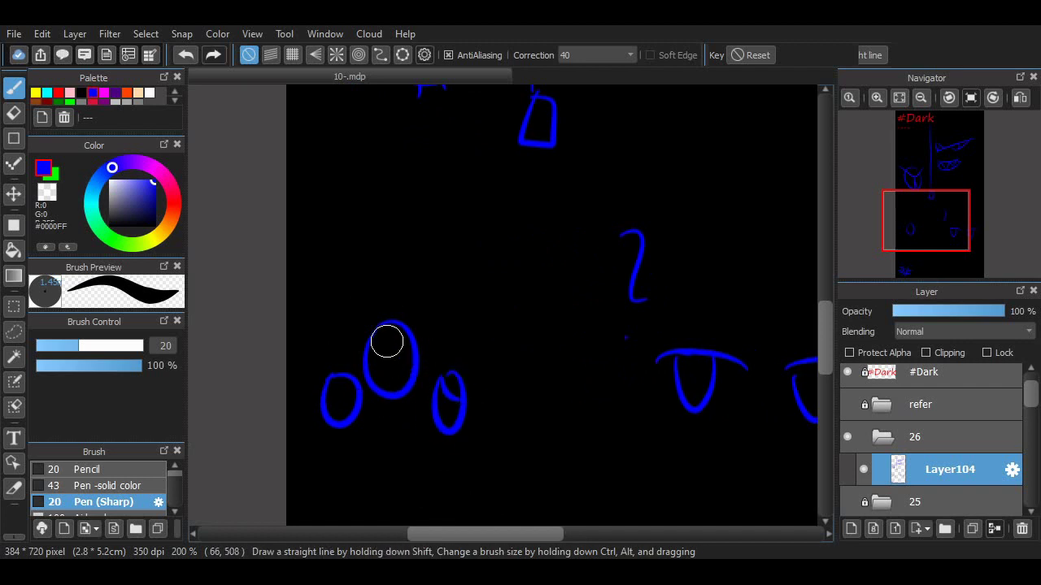
{"action": "mouse_move", "coordinate": [387, 329]}
{"action": "left_mouse_down"}
{"action": "mouse_move", "coordinate": [389, 363]}
{"action": "mouse_move", "coordinate": [414, 375]}
{"action": "left_mouse_up"}
{"action": "key", "text": "ctrl+z"}
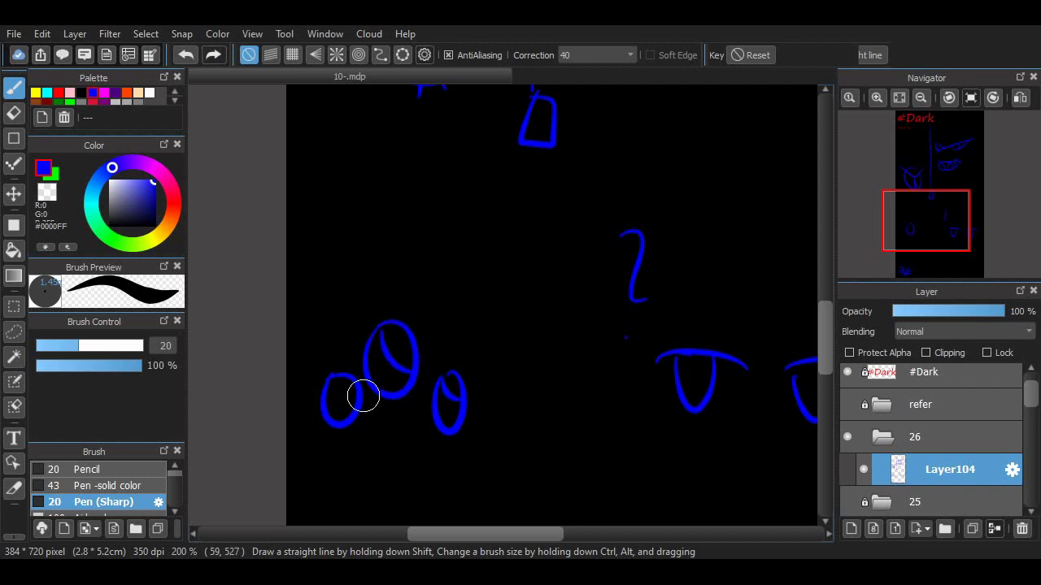
{"action": "left_click_drag", "start_coordinate": [334, 379], "coordinate": [357, 407]}
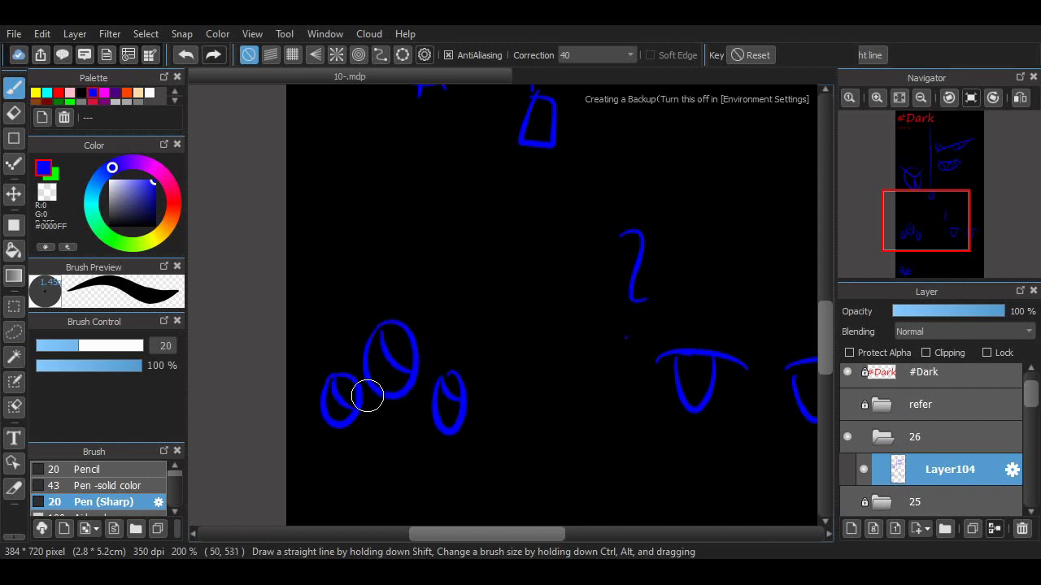
{"action": "key", "text": "ctrl+z"}
{"action": "key", "text": "ctrl+z"}
Draw a small rounded pupil in the upper part of each of the three oval eyes.
{"action": "left_click_drag", "start_coordinate": [336, 383], "coordinate": [354, 399]}
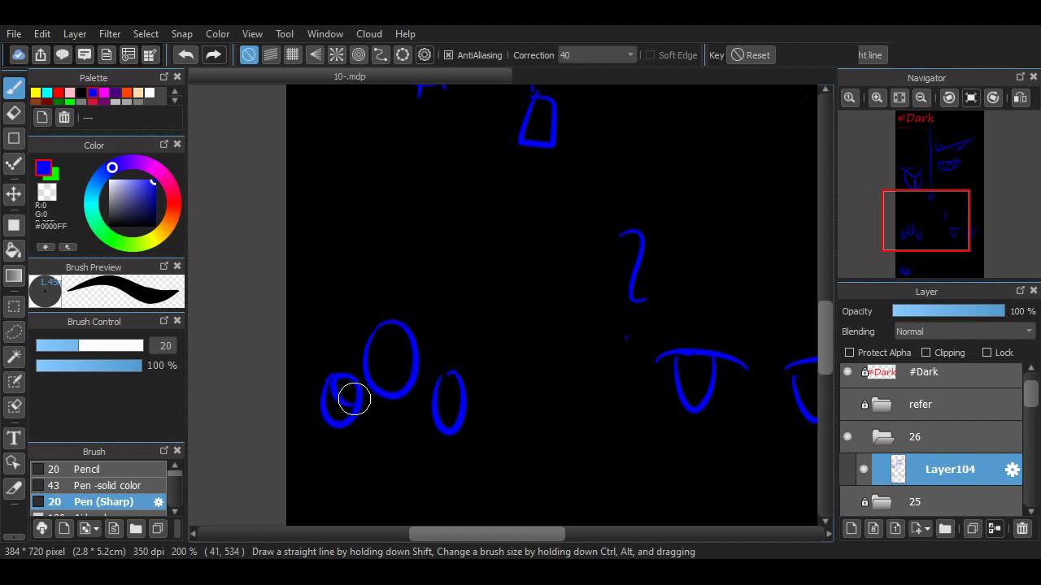
{"action": "left_click_drag", "start_coordinate": [447, 400], "coordinate": [461, 387]}
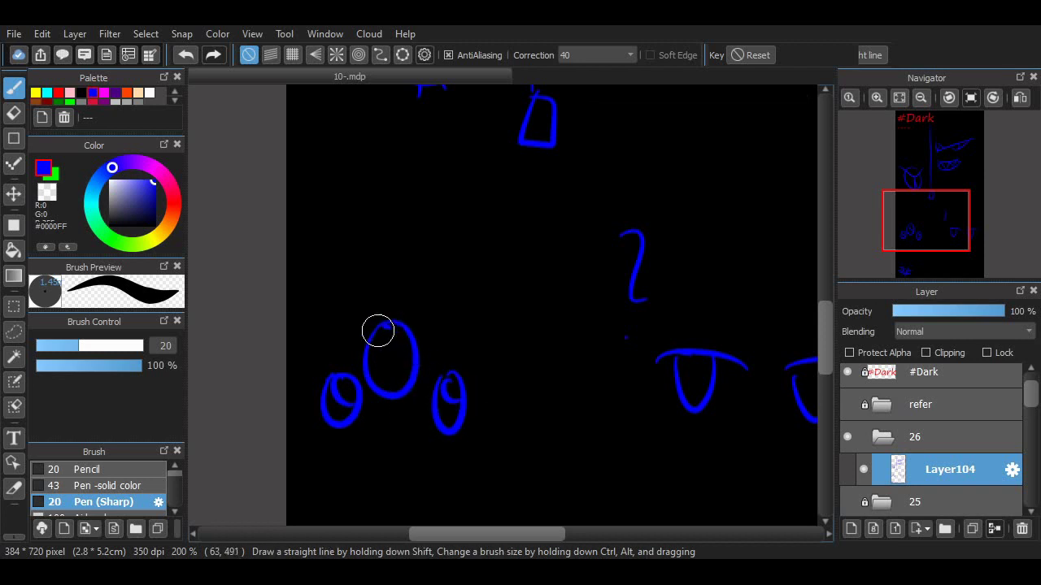
{"action": "left_click_drag", "start_coordinate": [378, 344], "coordinate": [411, 337]}
Try a curved pupil stroke inside the left half-closed eye.
{"action": "mouse_move", "coordinate": [826, 308]}
{"action": "left_mouse_down"}
{"action": "mouse_move", "coordinate": [825, 237]}
{"action": "mouse_move", "coordinate": [825, 305]}
{"action": "left_mouse_up"}
{"action": "scroll", "coordinate": [795, 366], "scroll_direction": "down", "scroll_amount": 3}
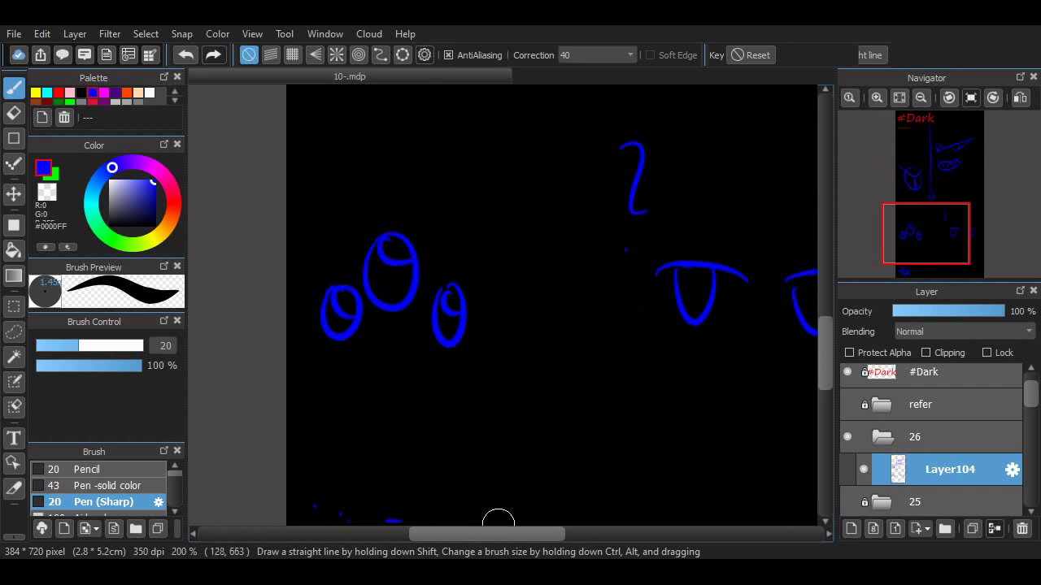
{"action": "left_click_drag", "start_coordinate": [494, 534], "coordinate": [538, 534]}
{"action": "left_click_drag", "start_coordinate": [524, 265], "coordinate": [514, 290]}
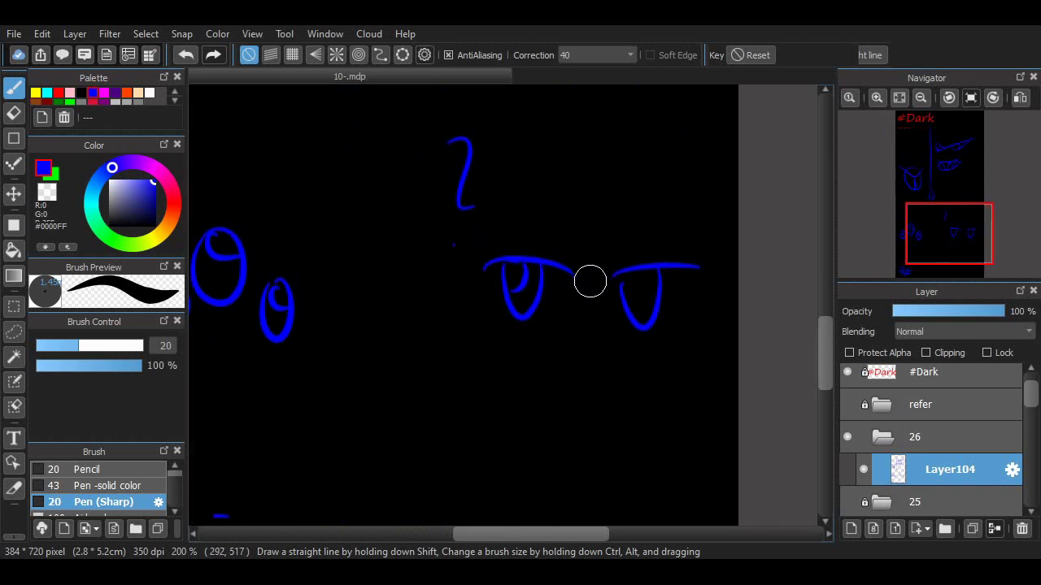
{"action": "key", "text": "ctrl+z"}
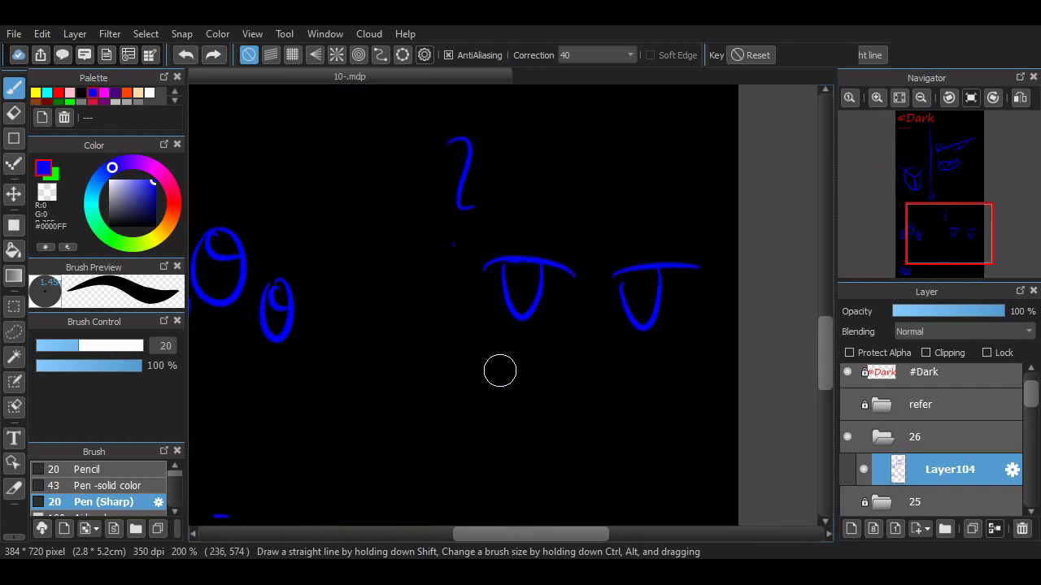
Draw a narrow, pointed mouth from two slanted strokes below the half-closed eyes.
{"action": "scroll", "coordinate": [556, 314], "scroll_direction": "down", "scroll_amount": 2}
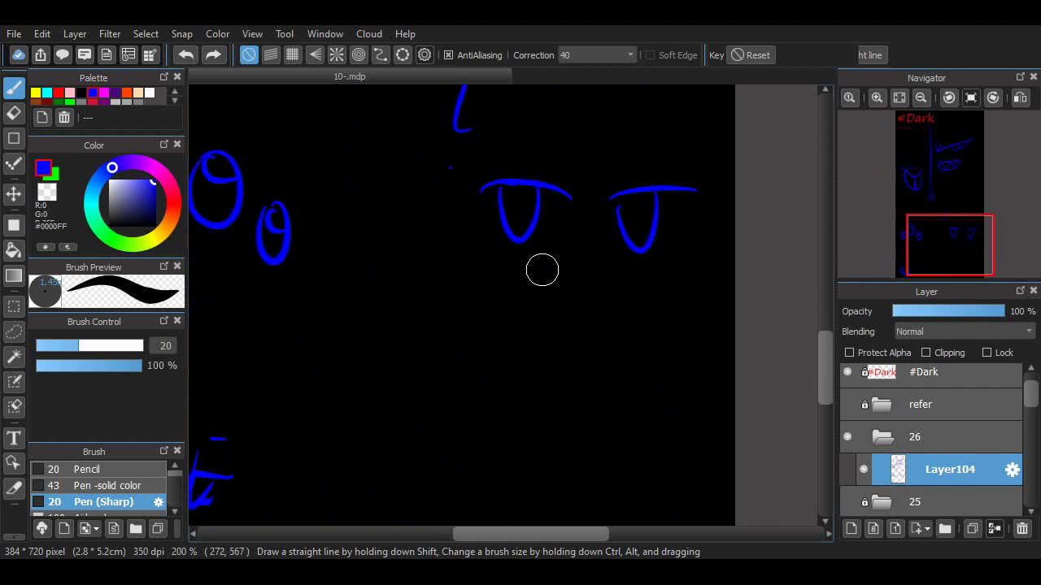
{"action": "mouse_move", "coordinate": [496, 339]}
{"action": "left_mouse_down"}
{"action": "mouse_move", "coordinate": [526, 286]}
{"action": "mouse_move", "coordinate": [557, 333]}
{"action": "left_mouse_up"}
{"action": "key", "text": "ctrl+z"}
{"action": "key", "text": "ctrl+z"}
{"action": "left_click_drag", "start_coordinate": [547, 252], "coordinate": [522, 319]}
{"action": "left_click_drag", "start_coordinate": [547, 253], "coordinate": [551, 318]}
{"action": "left_click_drag", "start_coordinate": [526, 364], "coordinate": [533, 380]}
{"action": "key", "text": "ctrl+z"}
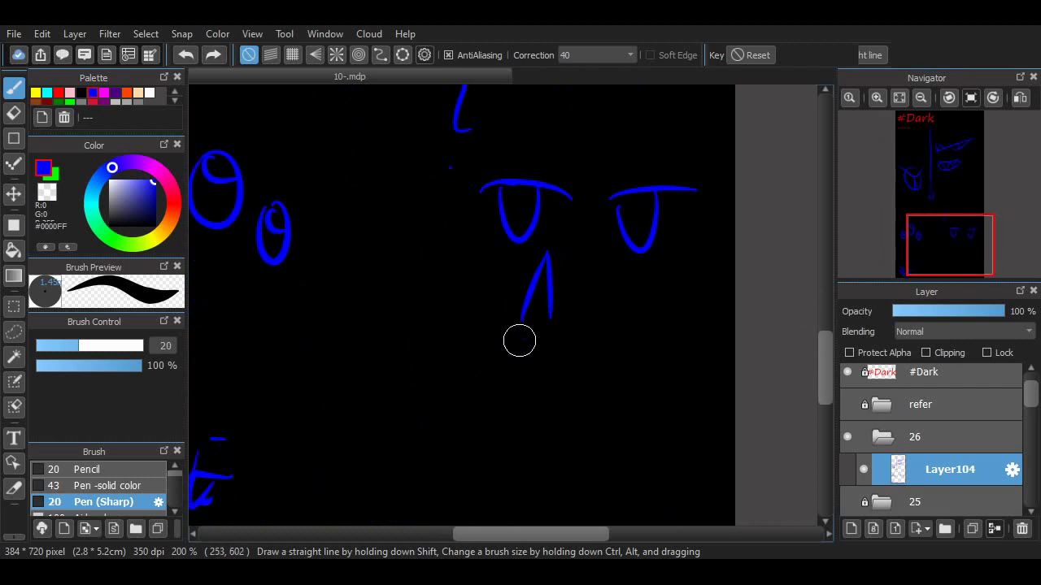
Try handwriting "O! swich" in blue below the pointed mouth.
{"action": "mouse_move", "coordinate": [522, 340]}
{"action": "left_mouse_down"}
{"action": "mouse_move", "coordinate": [553, 374]}
{"action": "mouse_move", "coordinate": [610, 379]}
{"action": "mouse_move", "coordinate": [659, 366]}
{"action": "mouse_move", "coordinate": [671, 385]}
{"action": "mouse_move", "coordinate": [716, 380]}
{"action": "left_mouse_up"}
{"action": "left_click", "coordinate": [552, 386]}
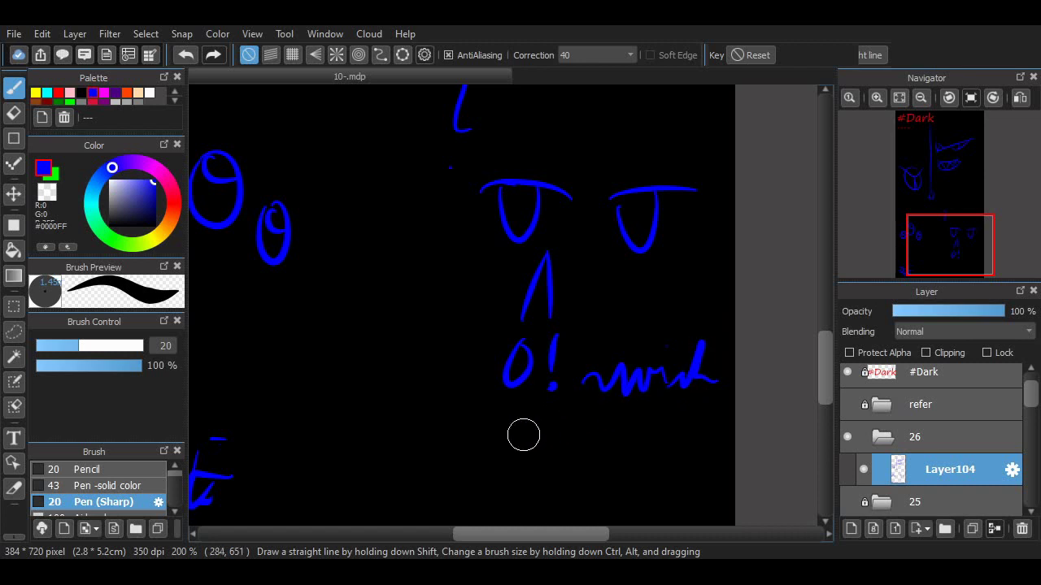
{"action": "left_click", "coordinate": [474, 455]}
{"action": "key", "text": "ctrl+z"}
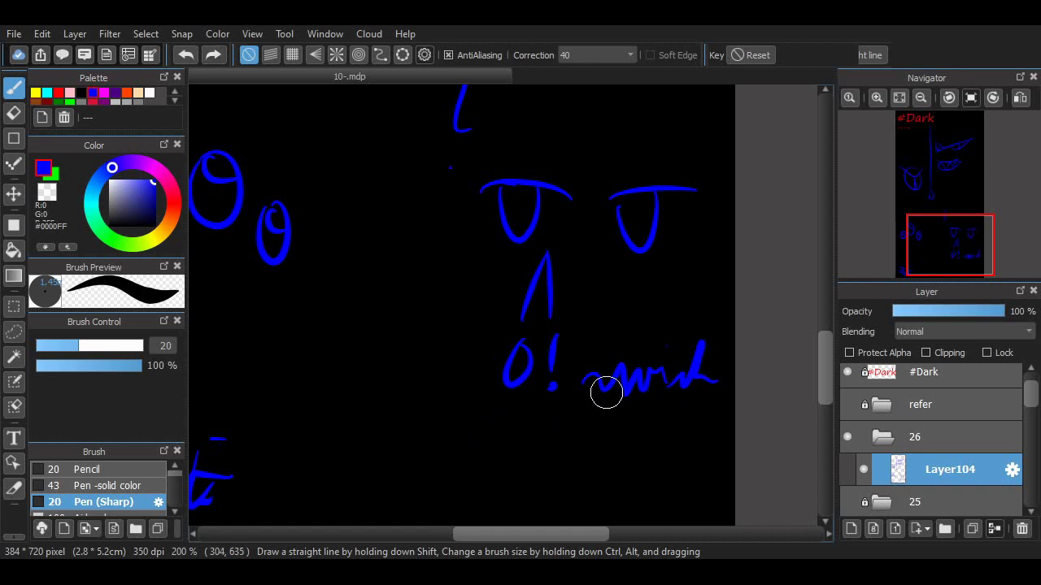
{"action": "key", "text": "ctrl+z"}
{"action": "key", "text": "ctrl+z"}
{"action": "key", "text": "ctrl+z"}
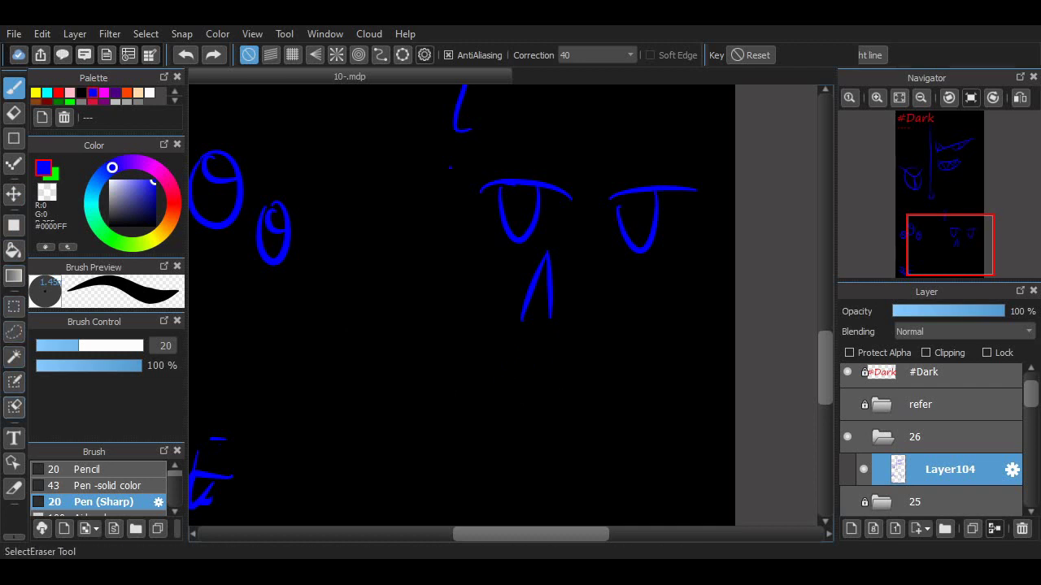
Add a red two-line text below the pointed mouth reading "O! a swich" and "Is so dark here".
{"action": "left_click", "coordinate": [14, 438]}
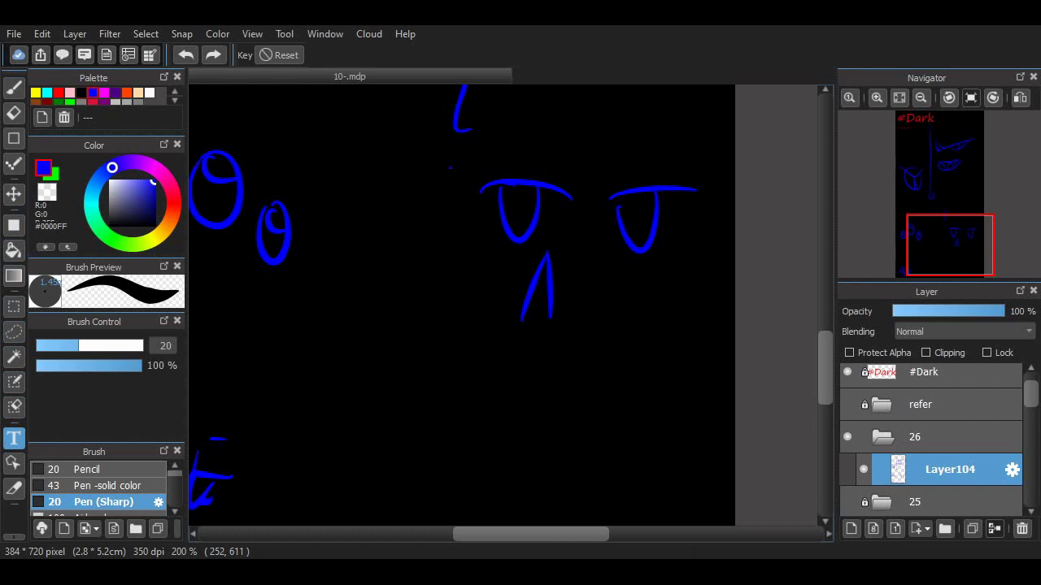
{"action": "type", "text": "O"}
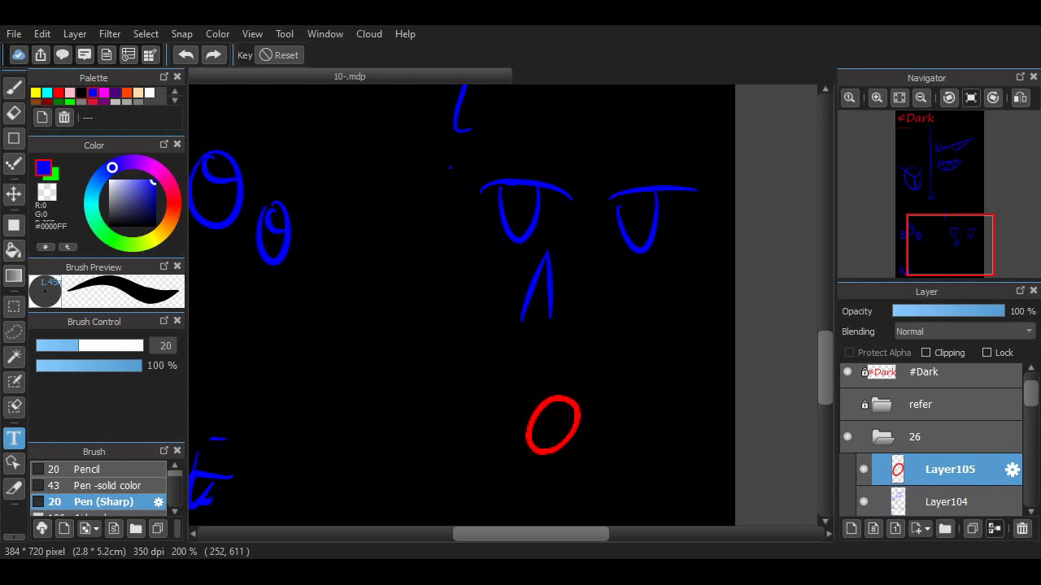
{"action": "type", "text": "! a swich"}
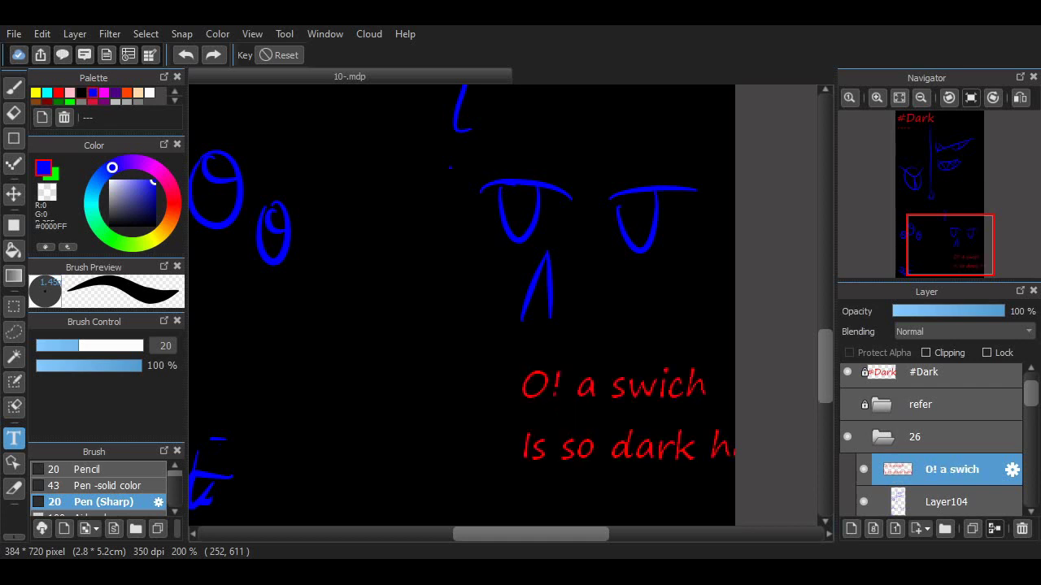
Move the red text up and left so both lines fit on the canvas just below the pointed mouth.
{"action": "key", "text": "ctrl+minus"}
{"action": "left_click_drag", "start_coordinate": [544, 382], "coordinate": [508, 371]}
{"action": "scroll", "coordinate": [507, 348], "scroll_direction": "down", "scroll_amount": 1}
{"action": "scroll", "coordinate": [508, 348], "scroll_direction": "up", "scroll_amount": 2}
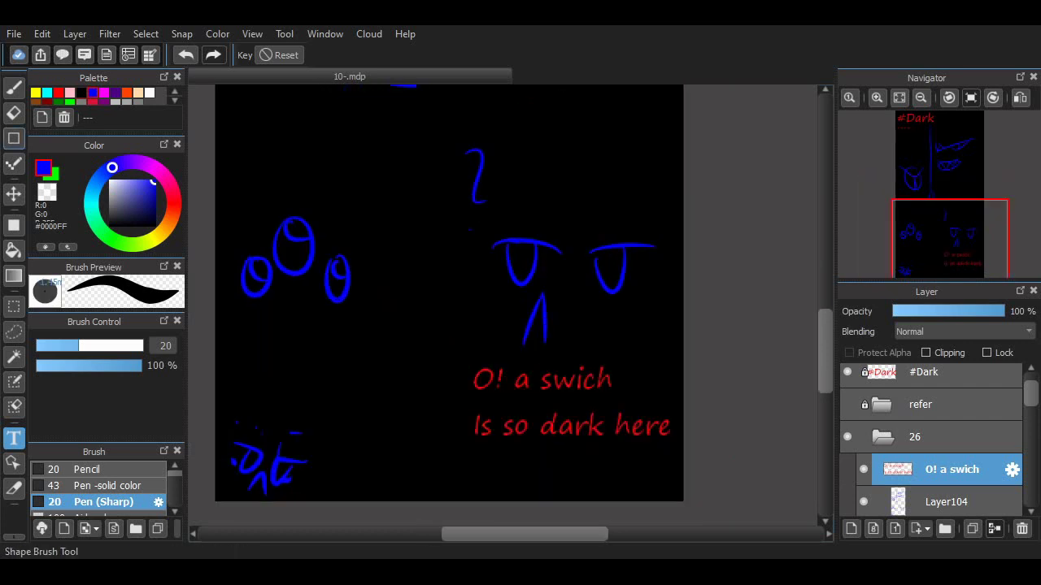
{"action": "left_click_drag", "start_coordinate": [599, 371], "coordinate": [603, 362]}
Erase the pointed mouth below the half-closed eyes on Layer104 and try a slanted Pen (Sharp) stroke in its place.
{"action": "left_click", "coordinate": [947, 502]}
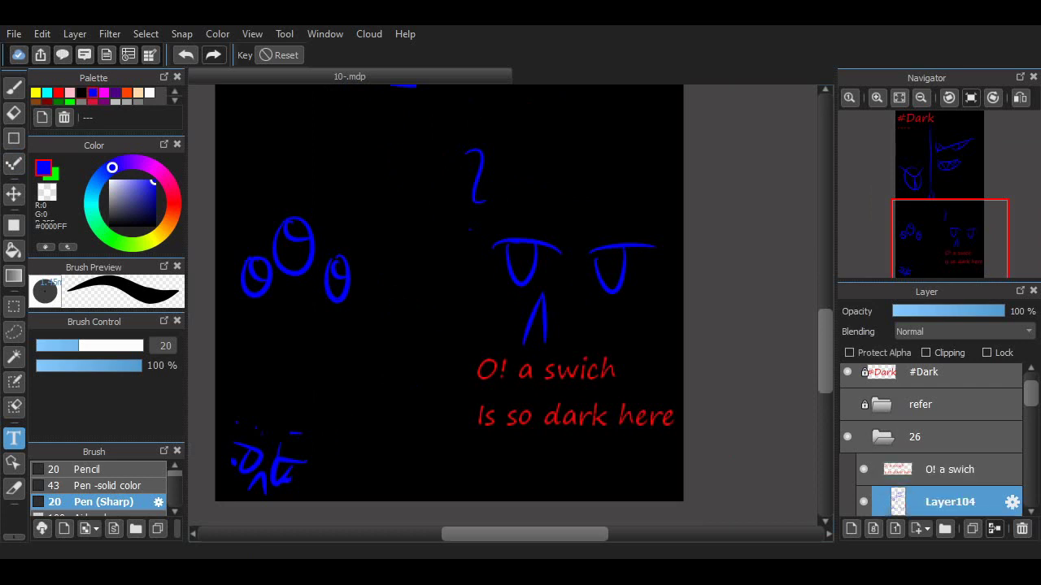
{"action": "left_click", "coordinate": [13, 114]}
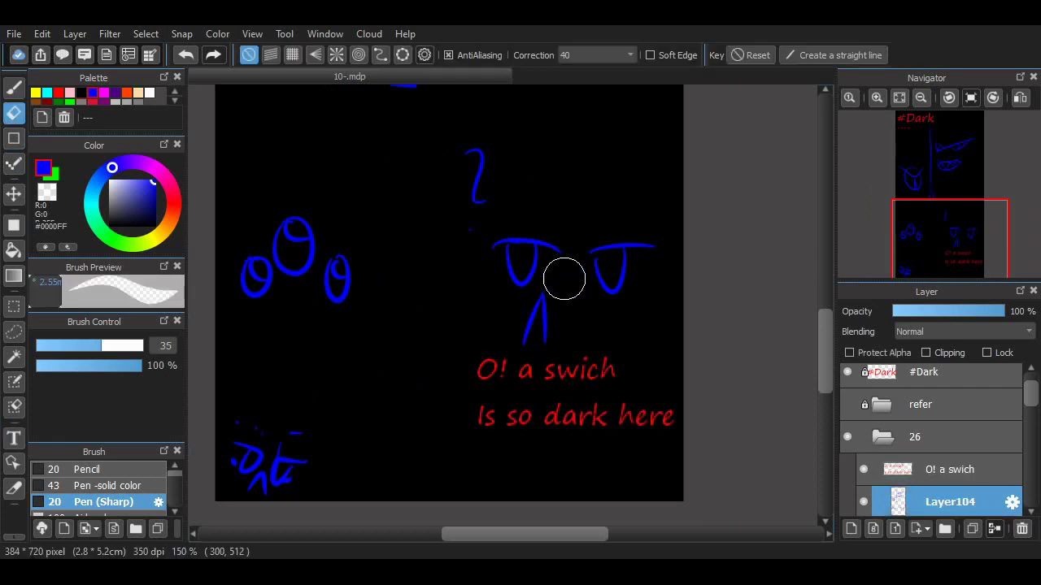
{"action": "mouse_move", "coordinate": [562, 279]}
{"action": "left_mouse_down"}
{"action": "mouse_move", "coordinate": [528, 346]}
{"action": "mouse_move", "coordinate": [544, 295]}
{"action": "mouse_move", "coordinate": [542, 336]}
{"action": "mouse_move", "coordinate": [551, 288]}
{"action": "left_mouse_up"}
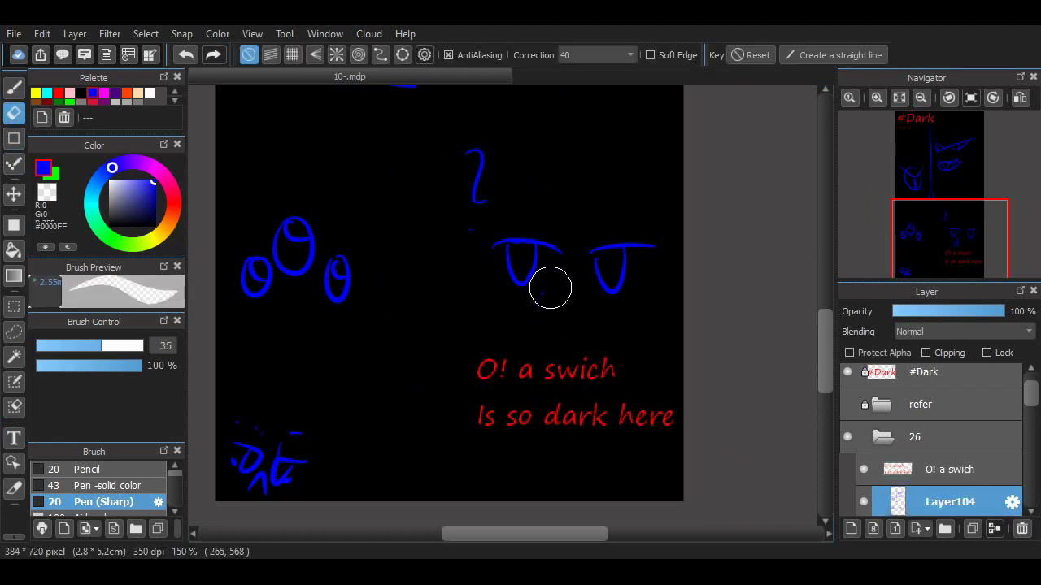
{"action": "key", "text": "b"}
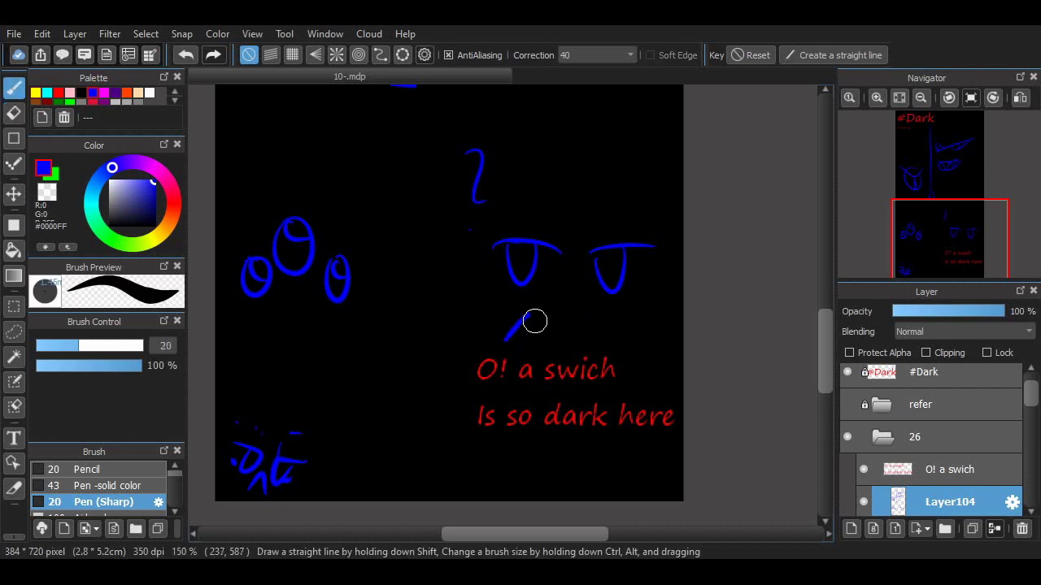
{"action": "key", "text": "ctrl+z"}
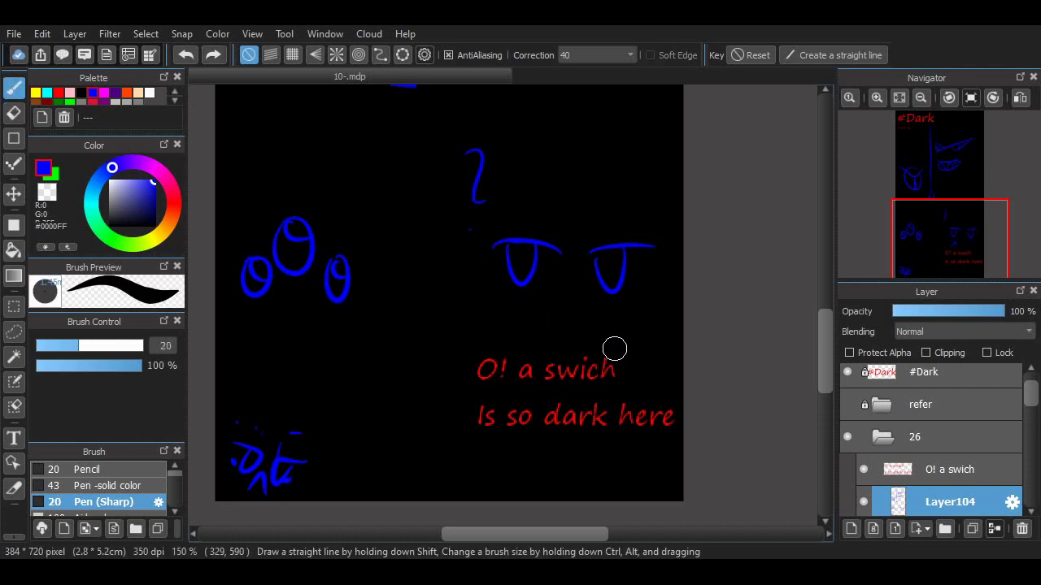
Outline the red two-line dialogue with blue strokes above, beside and below it, adding a pointed tail toward the half-closed eyes.
{"action": "mouse_move", "coordinate": [614, 349]}
{"action": "left_mouse_down"}
{"action": "mouse_move", "coordinate": [617, 320]}
{"action": "mouse_move", "coordinate": [637, 365]}
{"action": "mouse_move", "coordinate": [466, 348]}
{"action": "mouse_move", "coordinate": [490, 462]}
{"action": "mouse_move", "coordinate": [522, 451]}
{"action": "mouse_move", "coordinate": [670, 450]}
{"action": "left_mouse_up"}
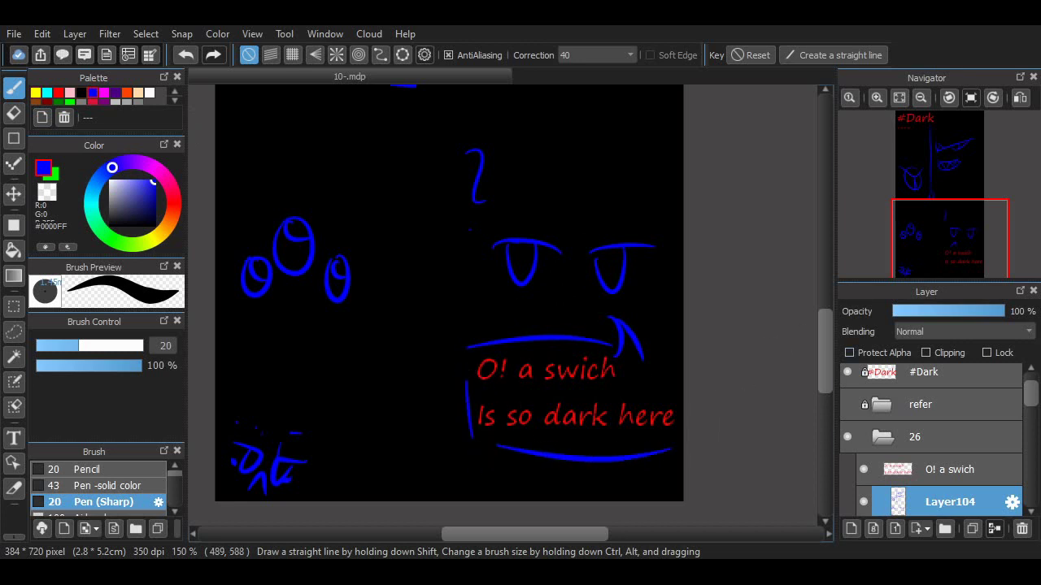
Sketch a small blue face with four slanted angry eyes and a V-shaped mouth beside the pull cord's end, below the toothed grin.
{"action": "scroll", "coordinate": [448, 305], "scroll_direction": "up", "scroll_amount": 10}
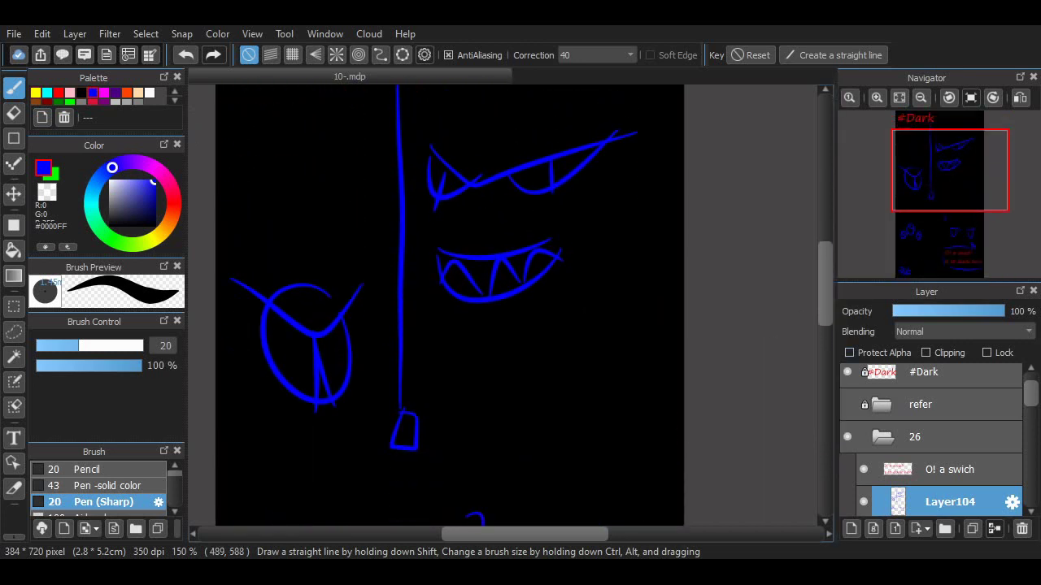
{"action": "scroll", "coordinate": [449, 305], "scroll_direction": "down", "scroll_amount": 6}
{"action": "scroll", "coordinate": [449, 305], "scroll_direction": "up", "scroll_amount": 2}
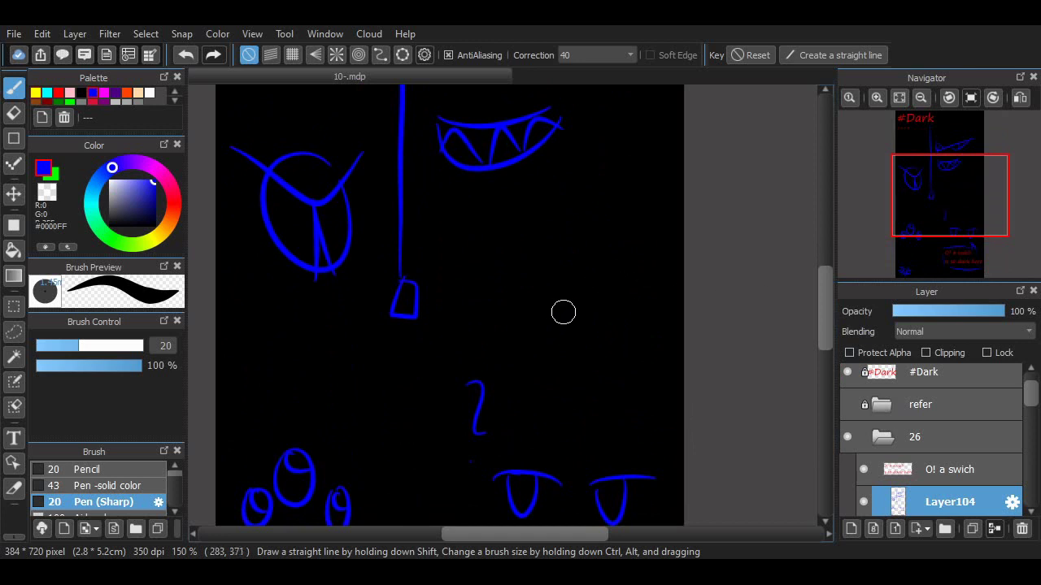
{"action": "left_click_drag", "start_coordinate": [627, 285], "coordinate": [569, 313]}
{"action": "left_click_drag", "start_coordinate": [514, 285], "coordinate": [558, 311]}
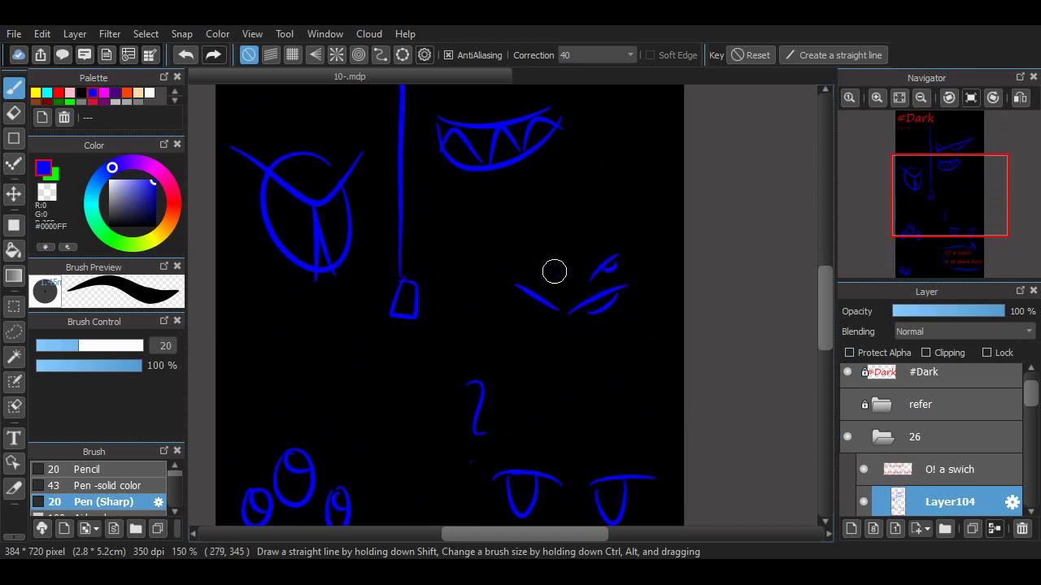
{"action": "key", "text": "ctrl+z"}
{"action": "mouse_move", "coordinate": [542, 260]}
{"action": "left_mouse_down"}
{"action": "mouse_move", "coordinate": [553, 307]}
{"action": "mouse_move", "coordinate": [529, 298]}
{"action": "mouse_move", "coordinate": [552, 305]}
{"action": "mouse_move", "coordinate": [522, 313]}
{"action": "mouse_move", "coordinate": [556, 309]}
{"action": "left_mouse_up"}
{"action": "key", "text": "ctrl+z"}
{"action": "key", "text": "ctrl+z"}
{"action": "key", "text": "ctrl+z"}
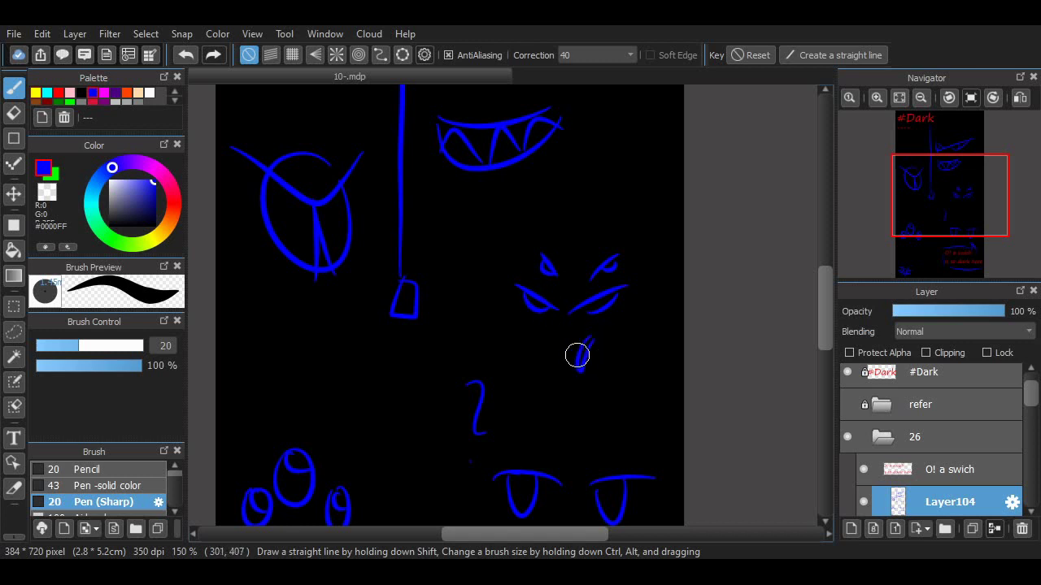
{"action": "key", "text": "ctrl+z"}
{"action": "key", "text": "ctrl+z"}
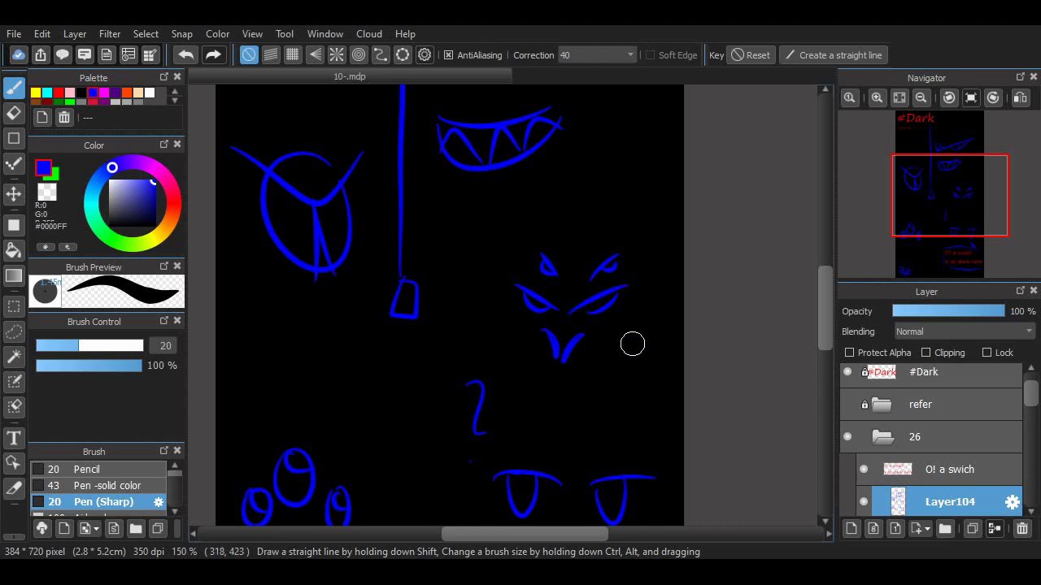
Look over the whole comic sketch from the "#Dark" title down to the dialogue at the canvas bottom.
{"action": "left_click_drag", "start_coordinate": [825, 283], "coordinate": [825, 323]}
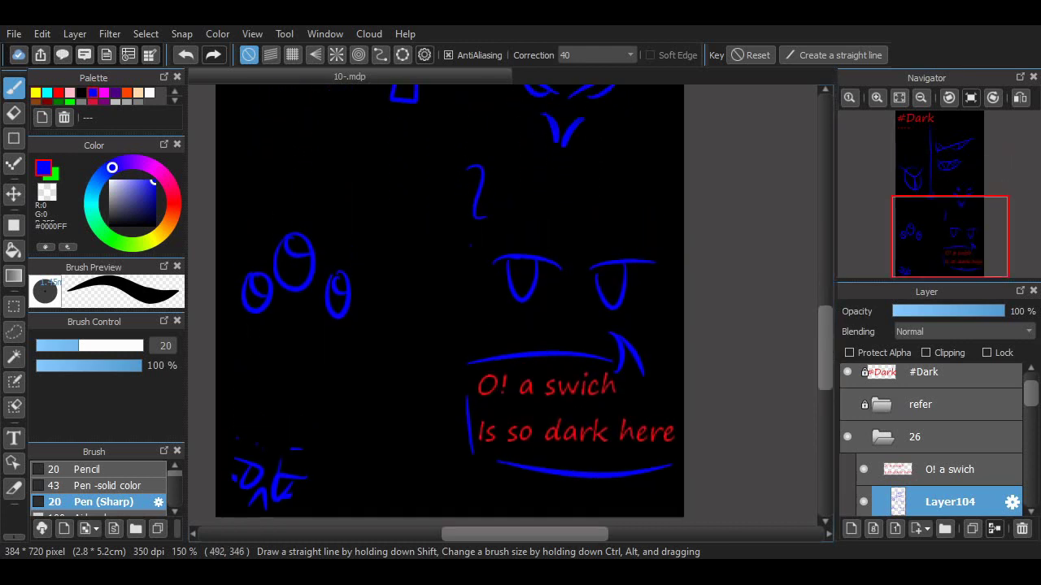
{"action": "scroll", "coordinate": [449, 301], "scroll_direction": "up", "scroll_amount": 10}
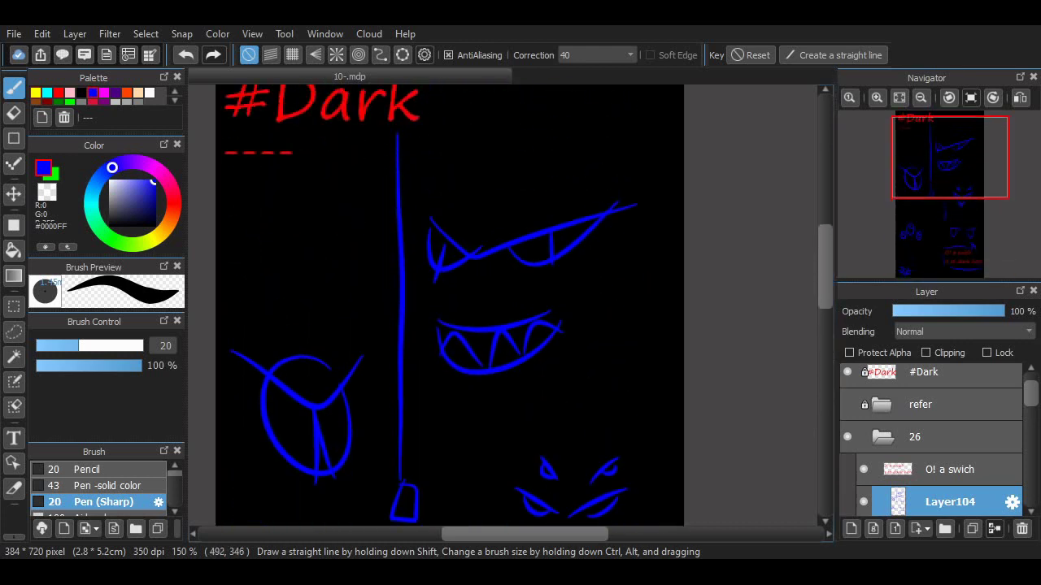
{"action": "scroll", "coordinate": [448, 301], "scroll_direction": "down", "scroll_amount": 10}
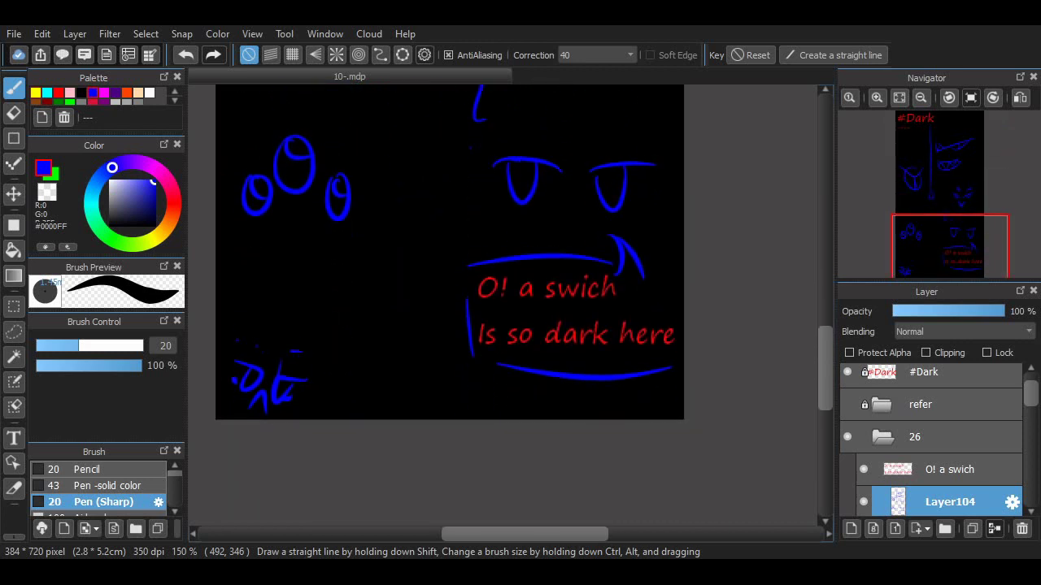
{"action": "scroll", "coordinate": [449, 301], "scroll_direction": "up", "scroll_amount": 2}
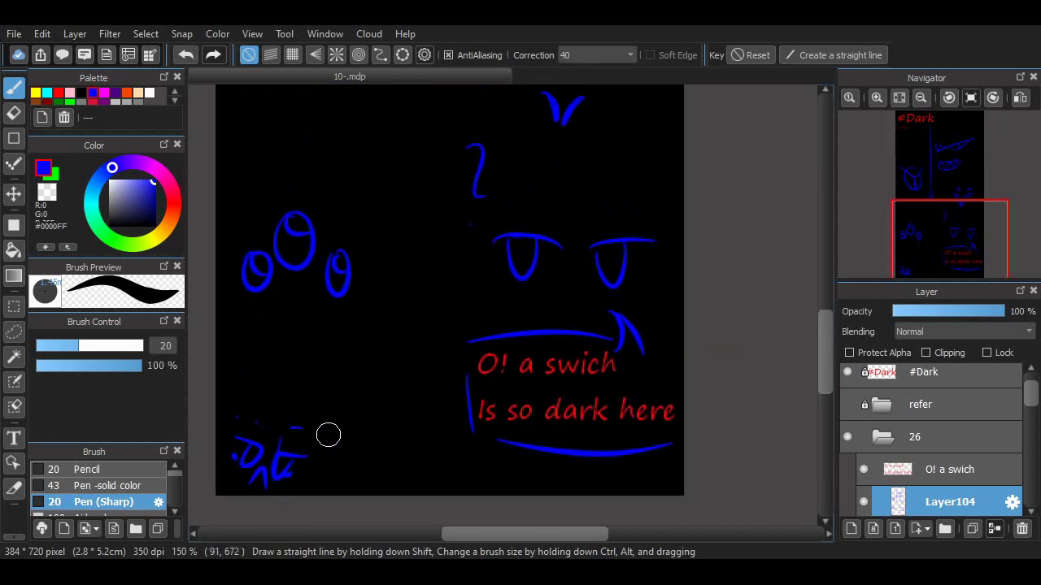
{"action": "scroll", "coordinate": [807, 292], "scroll_direction": "up", "scroll_amount": 4}
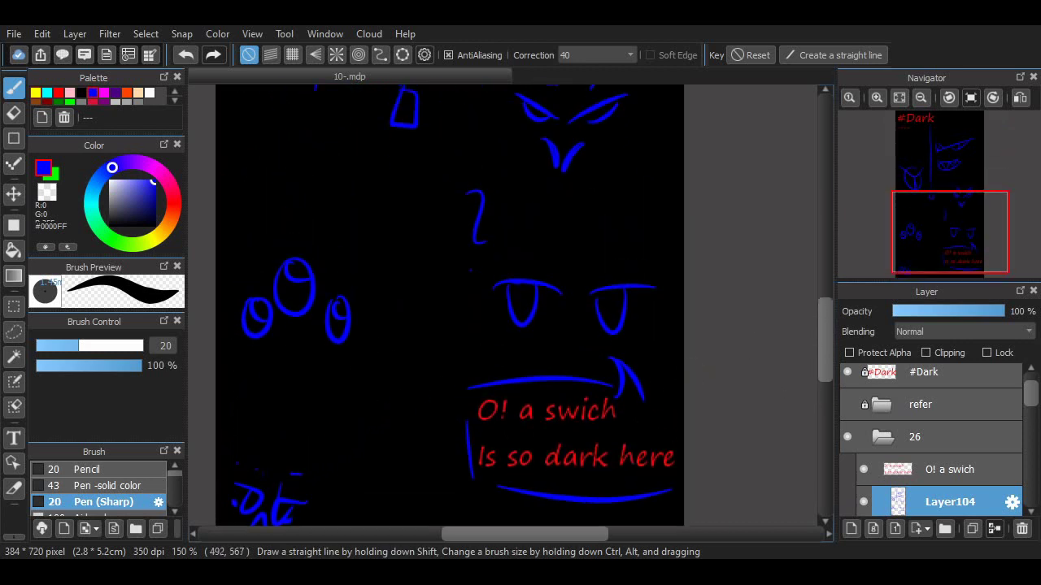
{"action": "scroll", "coordinate": [812, 290], "scroll_direction": "up", "scroll_amount": 5}
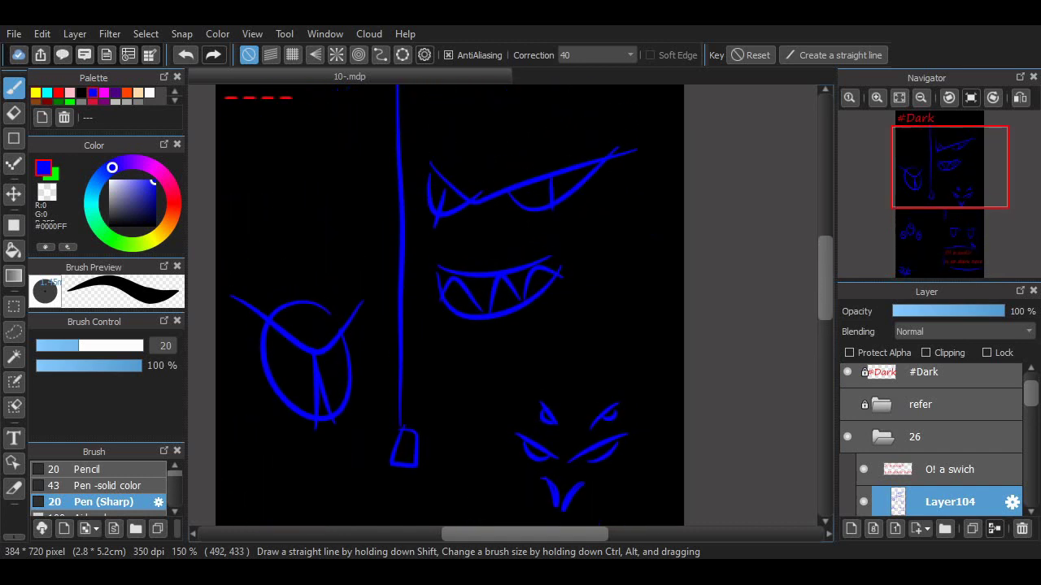
{"action": "scroll", "coordinate": [811, 291], "scroll_direction": "down", "scroll_amount": 6}
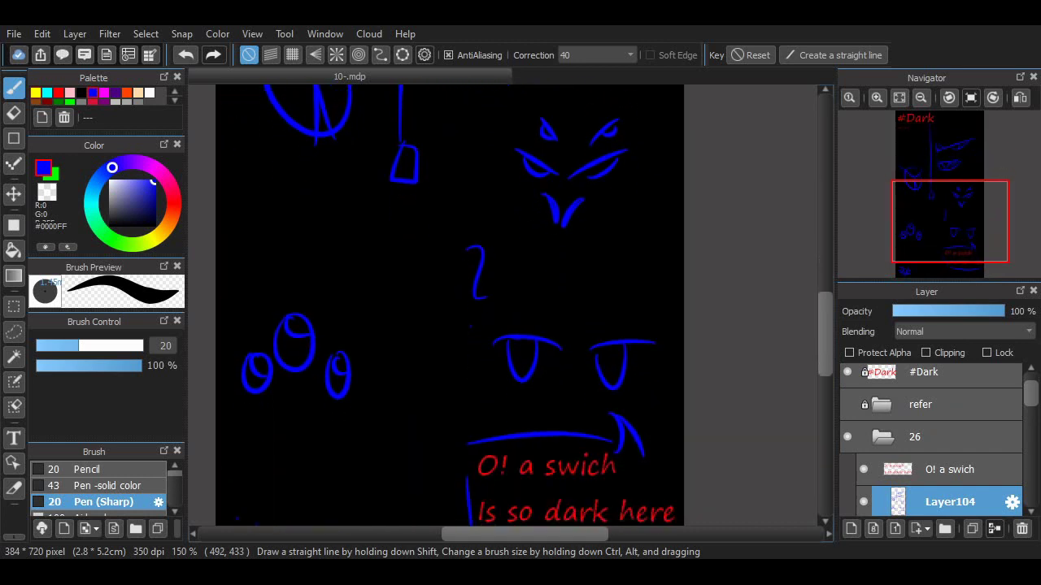
Lock the "O! a swich" text layer and Layer104, and add a new layer between them.
{"action": "left_click", "coordinate": [949, 469]}
{"action": "left_click", "coordinate": [987, 353]}
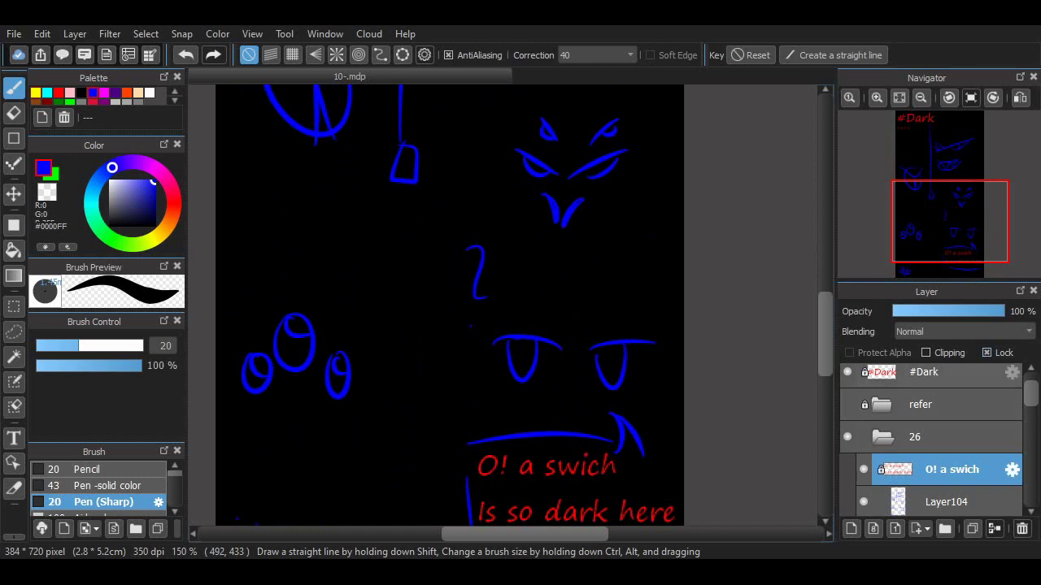
{"action": "scroll", "coordinate": [948, 439], "scroll_direction": "down", "scroll_amount": 3}
{"action": "left_click", "coordinate": [948, 401]}
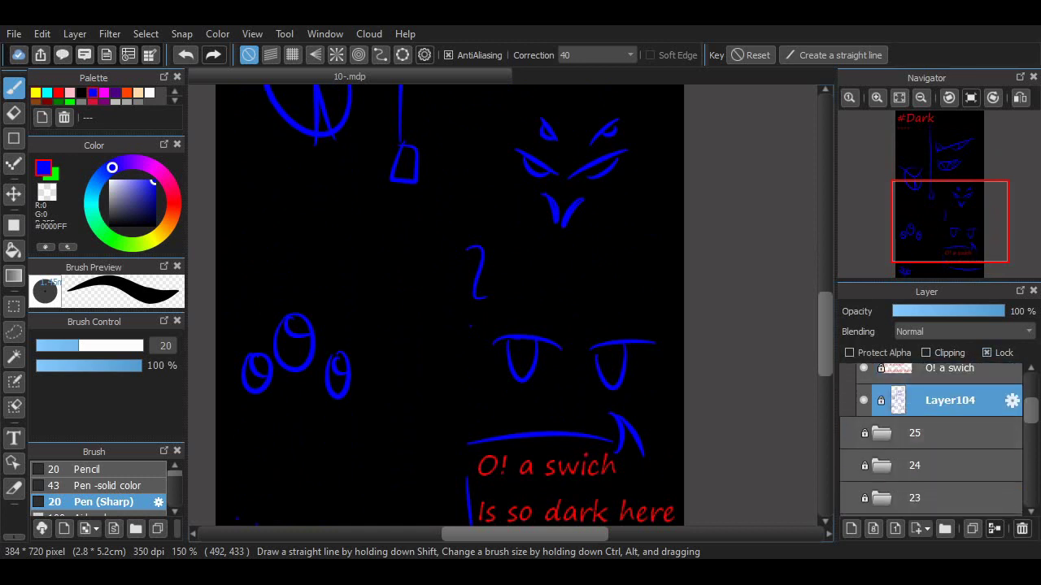
{"action": "left_click", "coordinate": [851, 528]}
Lower the opacity of Layer104 to dim the blue sketch, and recolor the "O! a swich" dialogue text white.
{"action": "left_click", "coordinate": [950, 433]}
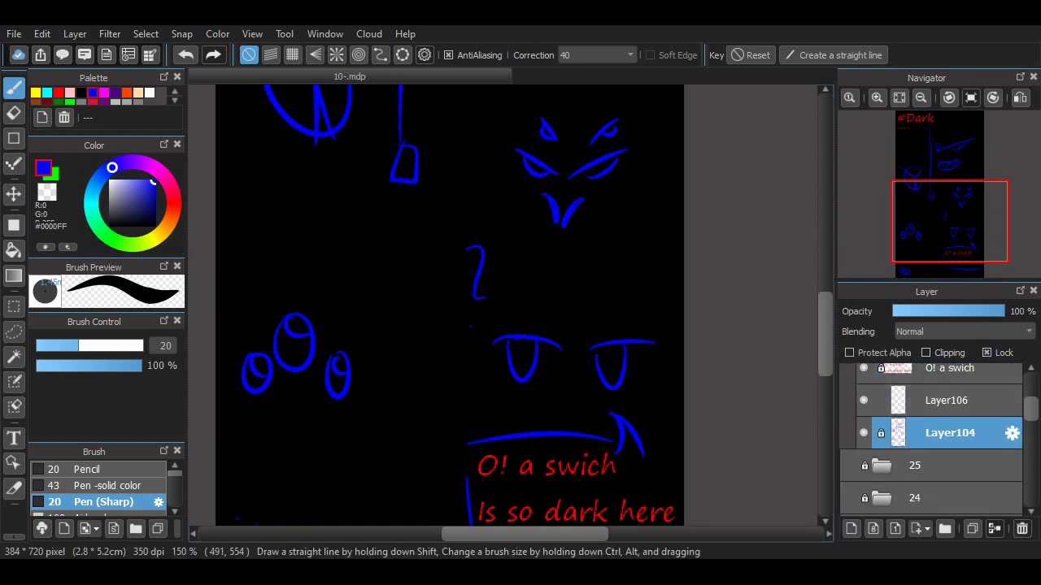
{"action": "left_click", "coordinate": [954, 311]}
{"action": "left_click", "coordinate": [950, 370]}
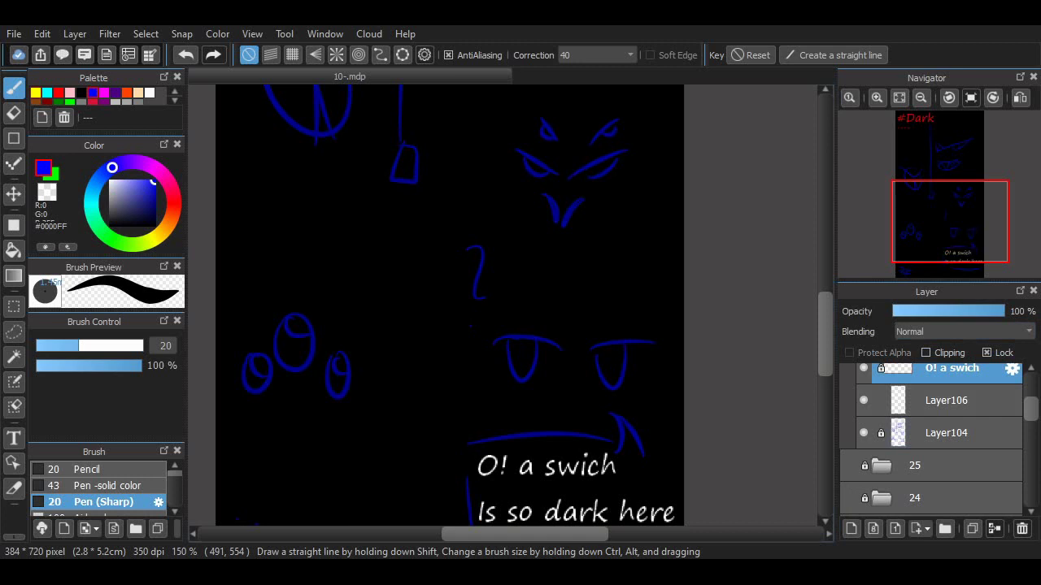
{"action": "left_click", "coordinate": [755, 521]}
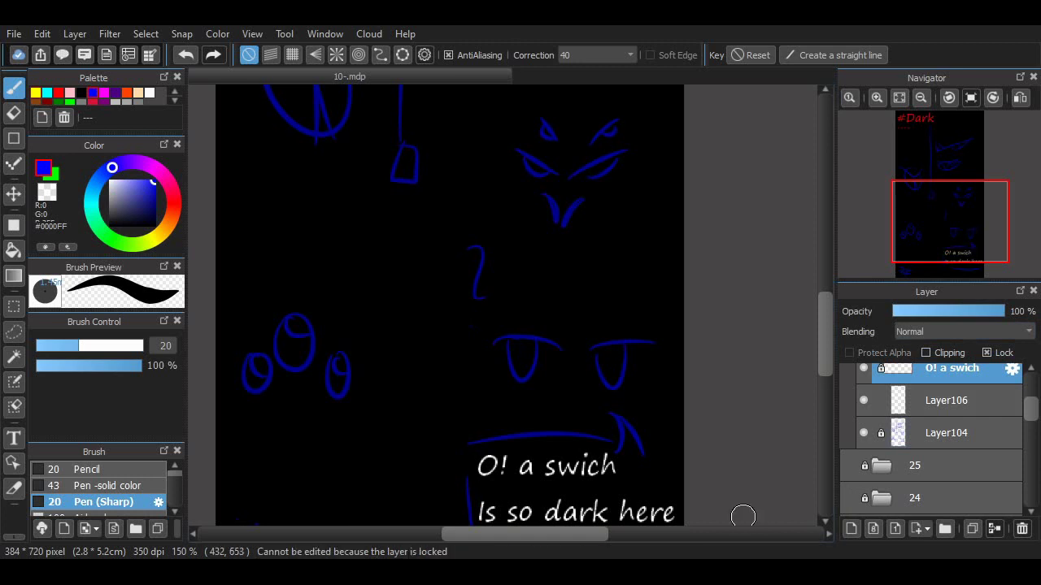
Set the brush color to white (#FFFFFF), select Layer106, and draw and undo a wavy Pen (Sharp) test stroke.
{"action": "scroll", "coordinate": [362, 389], "scroll_direction": "down", "scroll_amount": 2}
{"action": "scroll", "coordinate": [349, 382], "scroll_direction": "up", "scroll_amount": 2}
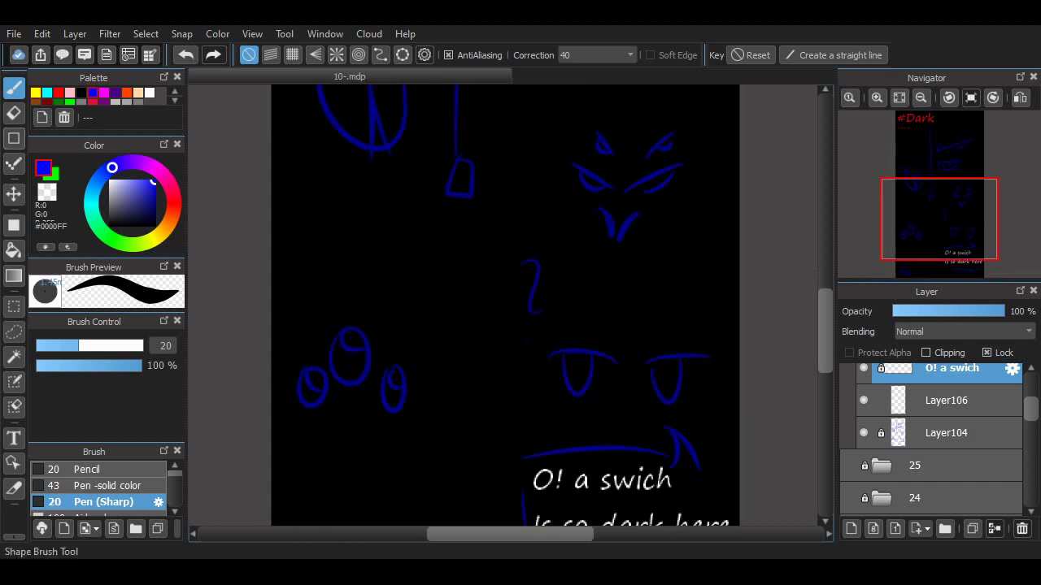
{"action": "left_click", "coordinate": [150, 93]}
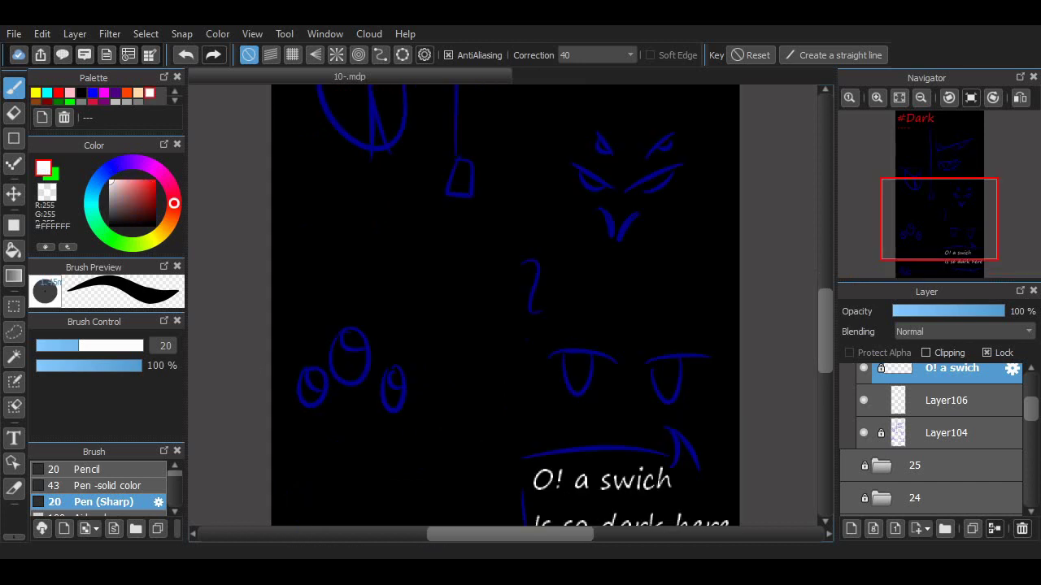
{"action": "scroll", "coordinate": [412, 304], "scroll_direction": "down", "scroll_amount": 2}
{"action": "scroll", "coordinate": [401, 313], "scroll_direction": "up", "scroll_amount": 2}
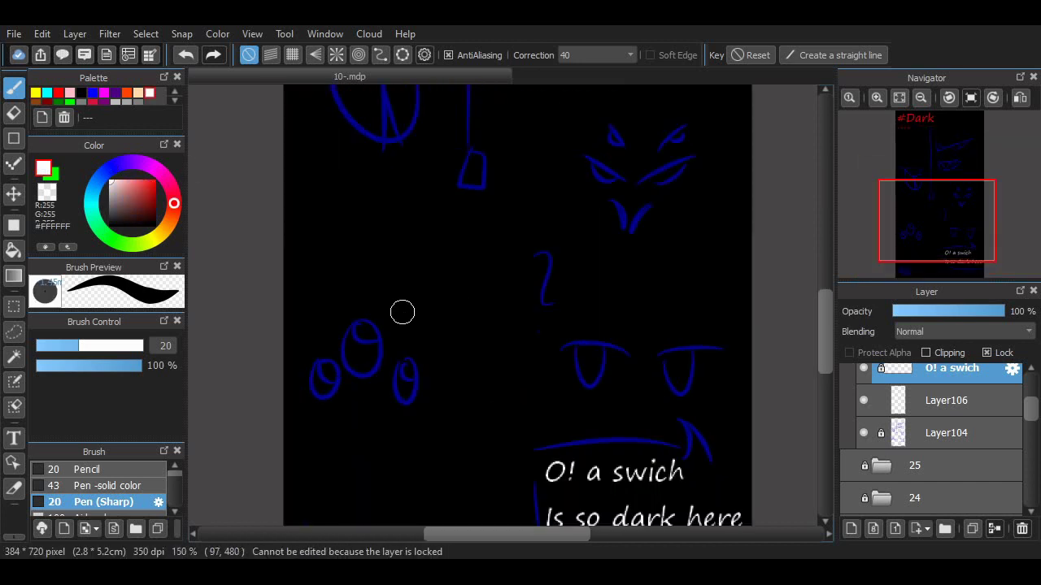
{"action": "left_click", "coordinate": [947, 400]}
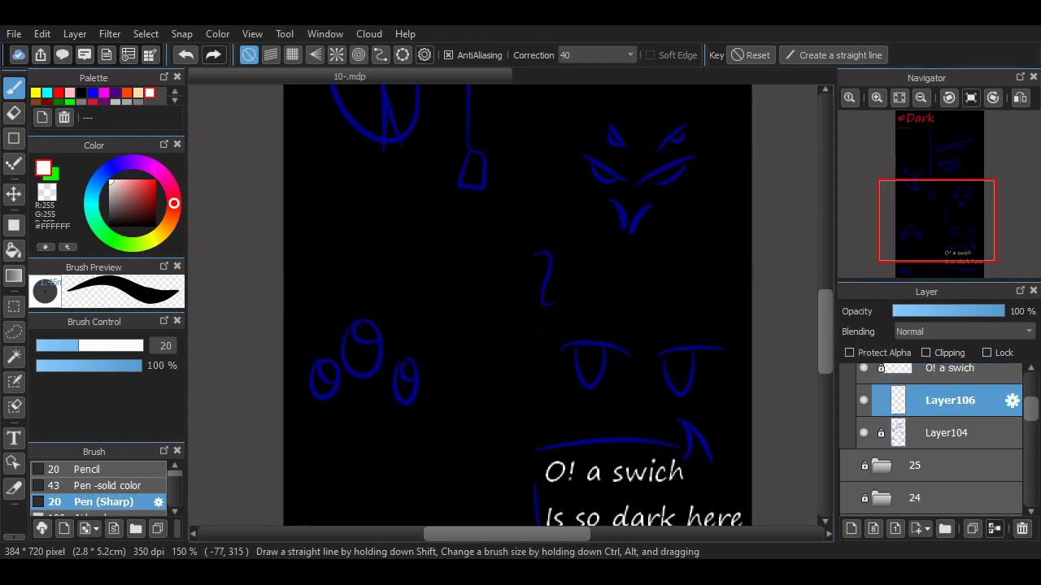
{"action": "left_click_drag", "start_coordinate": [377, 251], "coordinate": [523, 319]}
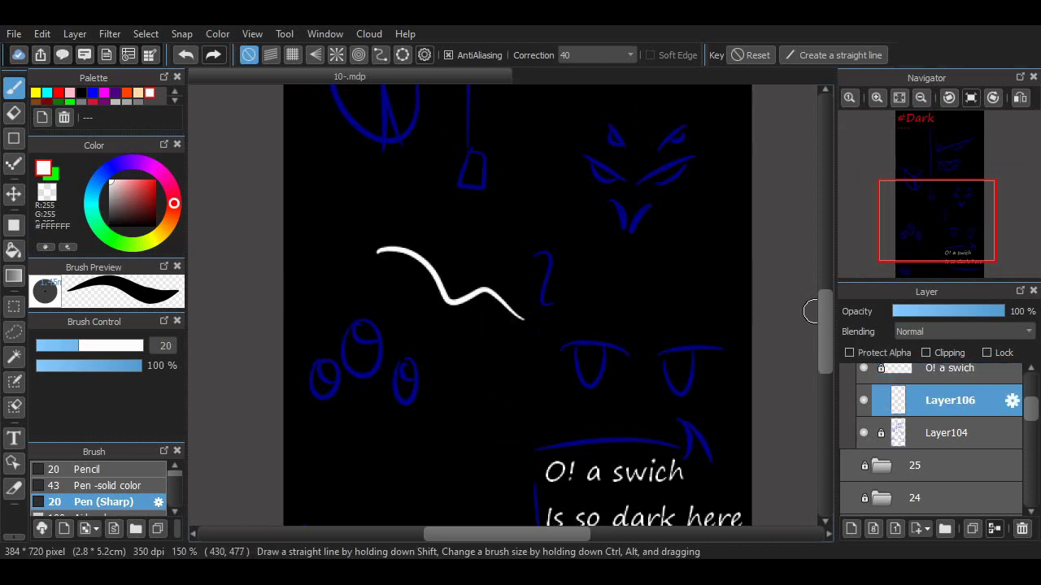
{"action": "key", "text": "ctrl+z"}
Ink the two slanted upper eyelids above the toothed grin in white on Layer106, working at 200% zoom.
{"action": "left_click_drag", "start_coordinate": [825, 314], "coordinate": [824, 247]}
{"action": "left_click", "coordinate": [877, 97]}
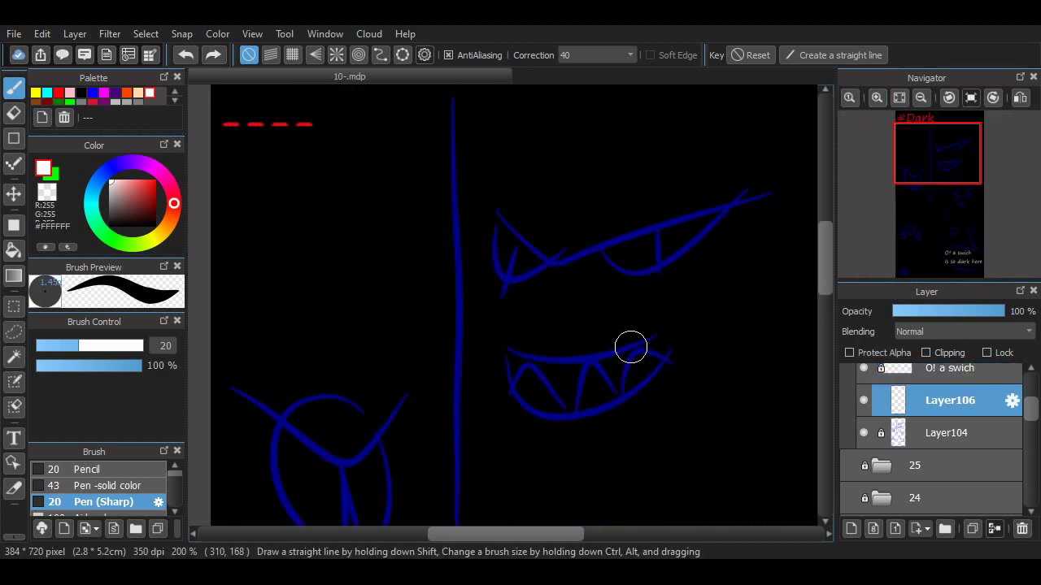
{"action": "scroll", "coordinate": [467, 234], "scroll_direction": "right", "scroll_amount": 2}
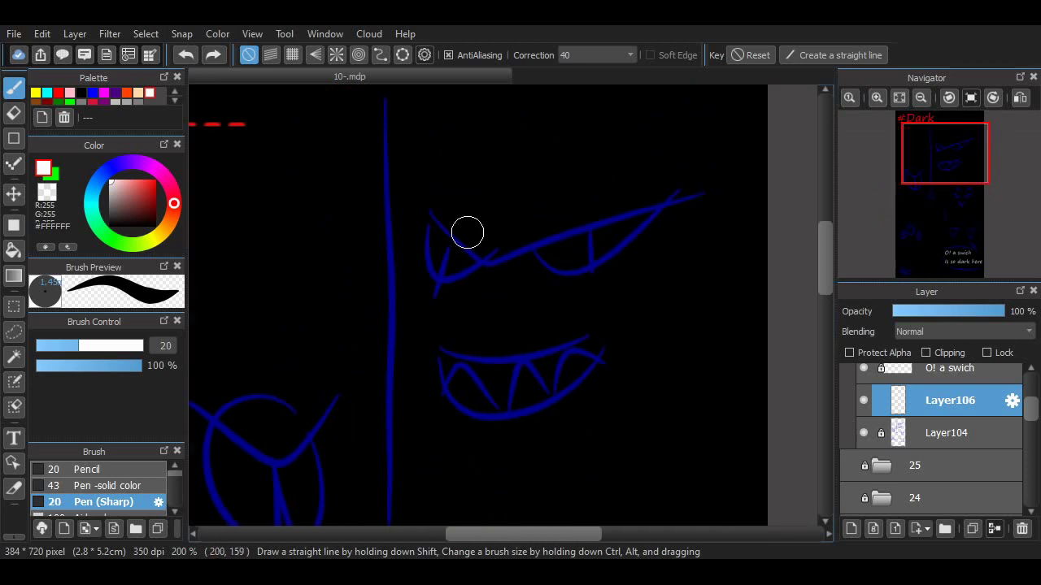
{"action": "mouse_move", "coordinate": [418, 196]}
{"action": "left_mouse_down"}
{"action": "mouse_move", "coordinate": [471, 253]}
{"action": "mouse_move", "coordinate": [515, 265]}
{"action": "mouse_move", "coordinate": [705, 193]}
{"action": "left_mouse_up"}
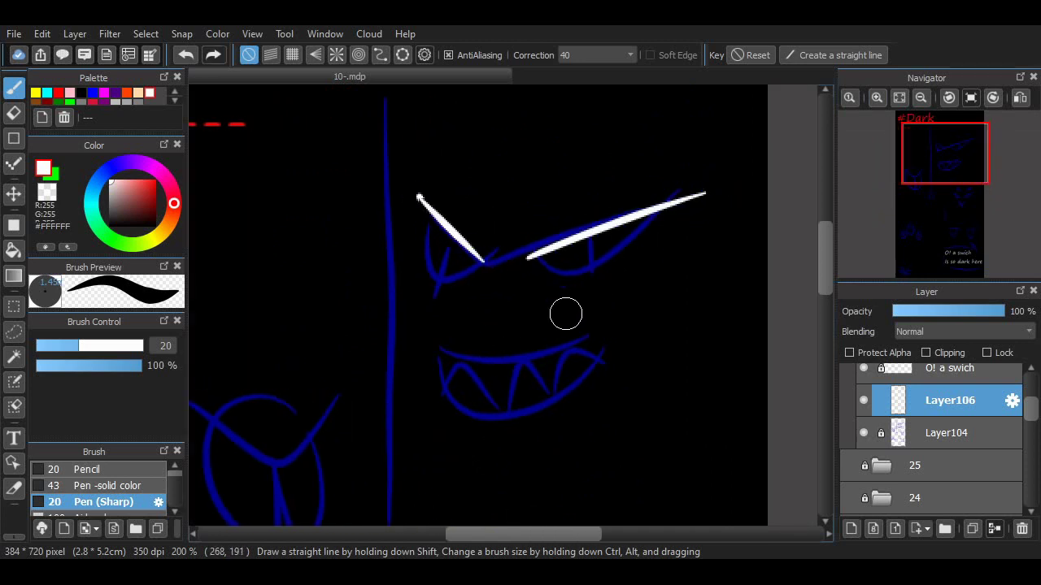
{"action": "left_click_drag", "start_coordinate": [540, 313], "coordinate": [599, 334]}
{"action": "key", "text": "ctrl+z"}
{"action": "left_click_drag", "start_coordinate": [546, 257], "coordinate": [673, 216]}
{"action": "key", "text": "ctrl+z"}
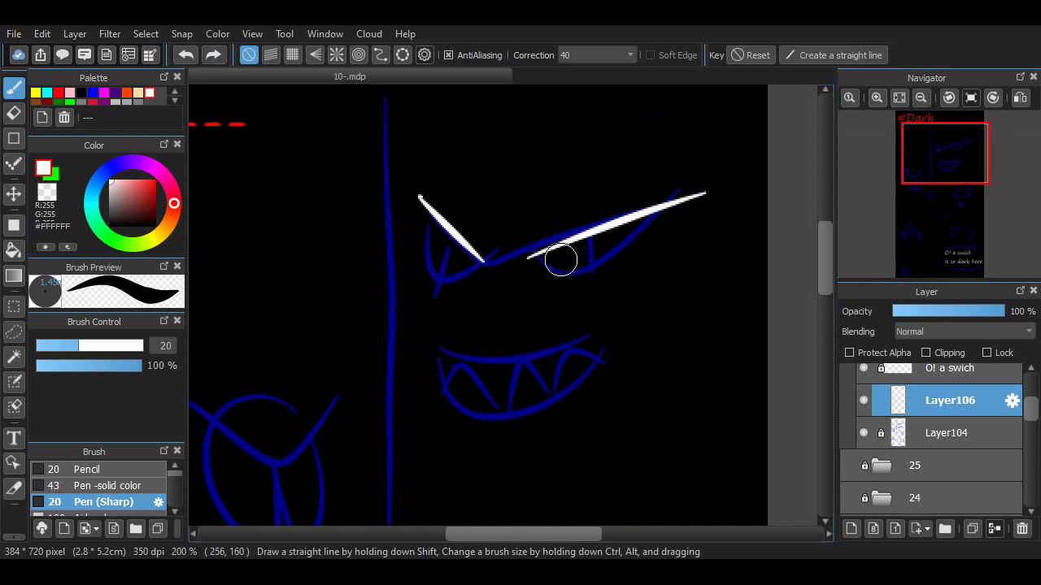
Draw the curved white lower lids that close both angry eyes above the toothed grin.
{"action": "mouse_move", "coordinate": [543, 257]}
{"action": "left_mouse_down"}
{"action": "mouse_move", "coordinate": [622, 265]}
{"action": "mouse_move", "coordinate": [671, 208]}
{"action": "left_mouse_up"}
{"action": "mouse_move", "coordinate": [429, 214]}
{"action": "left_mouse_down"}
{"action": "mouse_move", "coordinate": [485, 295]}
{"action": "mouse_move", "coordinate": [427, 233]}
{"action": "mouse_move", "coordinate": [430, 216]}
{"action": "left_mouse_up"}
{"action": "key", "text": "ctrl+z"}
{"action": "key", "text": "ctrl+z"}
{"action": "mouse_move", "coordinate": [476, 261]}
{"action": "left_mouse_down"}
{"action": "mouse_move", "coordinate": [435, 272]}
{"action": "mouse_move", "coordinate": [429, 213]}
{"action": "left_mouse_up"}
Ink the grin in white with a curved upper lip, a rounded lower edge and pointed zigzag teeth.
{"action": "left_click_drag", "start_coordinate": [449, 341], "coordinate": [602, 323]}
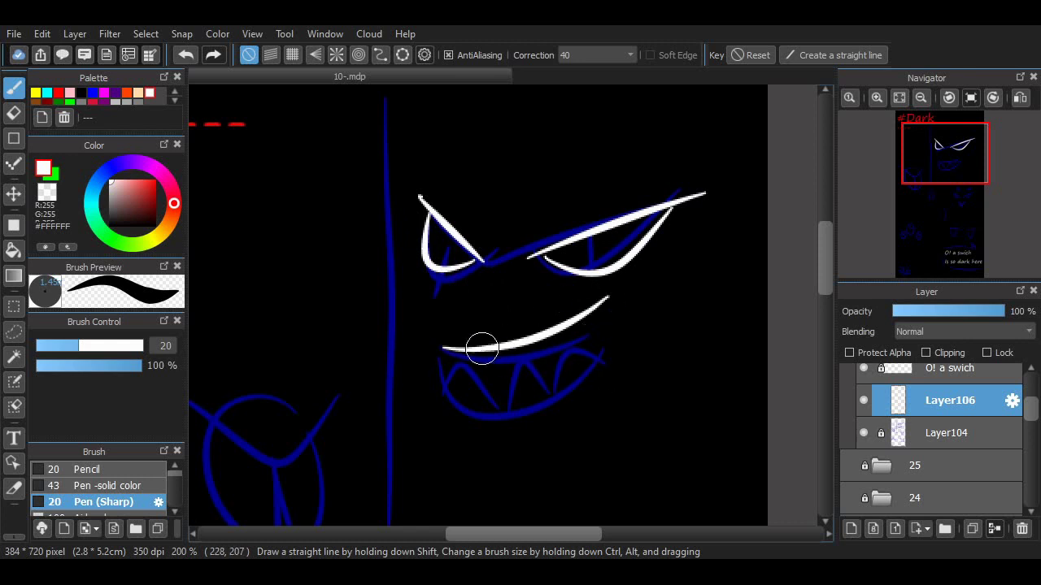
{"action": "key", "text": "ctrl+z"}
{"action": "mouse_move", "coordinate": [450, 341]}
{"action": "left_mouse_down"}
{"action": "mouse_move", "coordinate": [538, 350]}
{"action": "mouse_move", "coordinate": [504, 343]}
{"action": "mouse_move", "coordinate": [535, 380]}
{"action": "mouse_move", "coordinate": [613, 328]}
{"action": "left_mouse_up"}
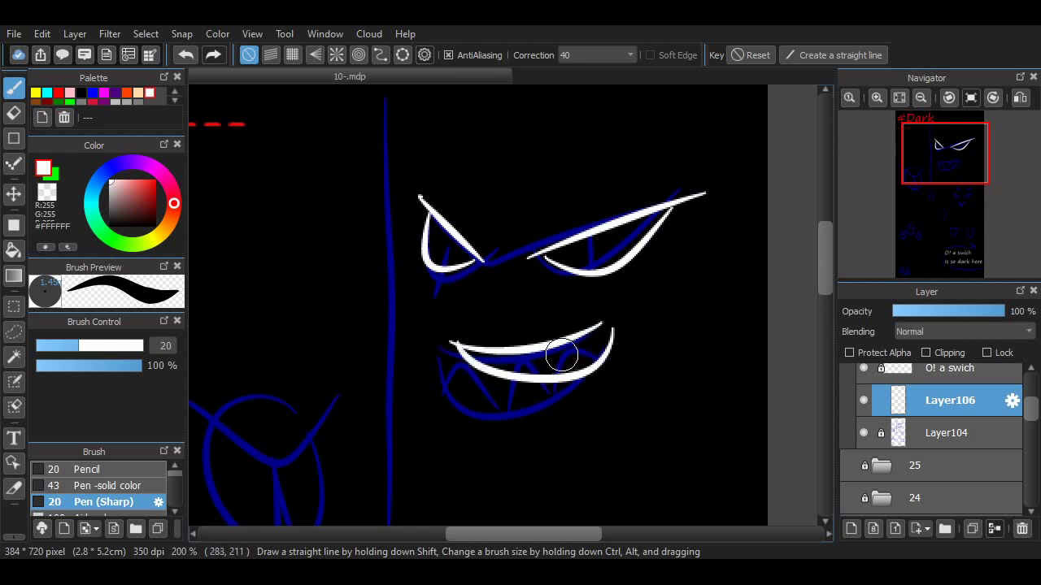
{"action": "key", "text": "ctrl+z"}
{"action": "mouse_move", "coordinate": [446, 350]}
{"action": "left_mouse_down"}
{"action": "mouse_move", "coordinate": [573, 392]}
{"action": "mouse_move", "coordinate": [601, 329]}
{"action": "left_mouse_up"}
{"action": "mouse_move", "coordinate": [480, 375]}
{"action": "left_mouse_down"}
{"action": "mouse_move", "coordinate": [532, 391]}
{"action": "mouse_move", "coordinate": [534, 355]}
{"action": "mouse_move", "coordinate": [579, 383]}
{"action": "mouse_move", "coordinate": [578, 341]}
{"action": "mouse_move", "coordinate": [608, 350]}
{"action": "left_mouse_up"}
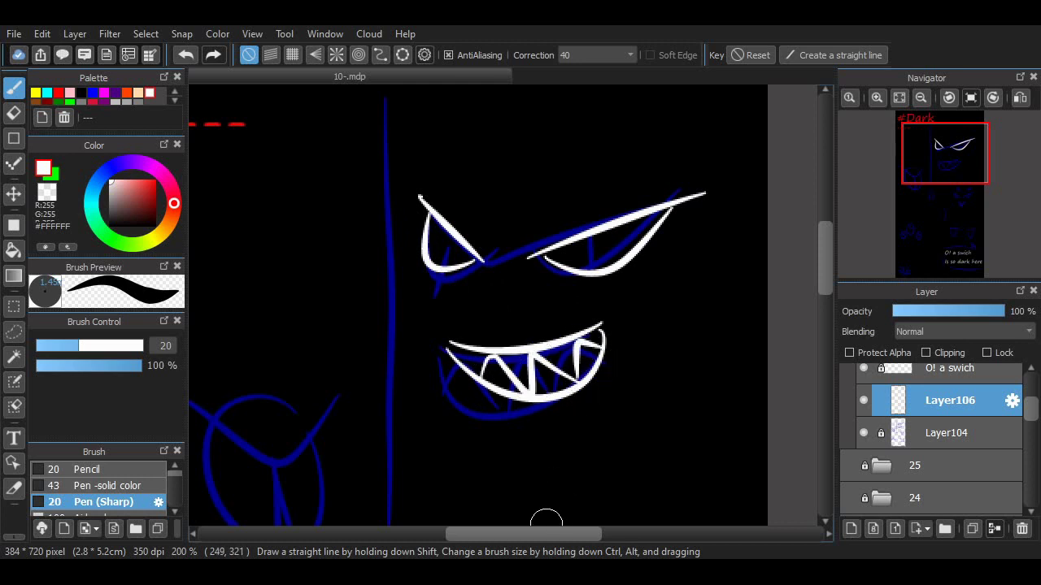
Ink the V-shaped brow and rounded lower outline of the large single eye left of the pull cord in white.
{"action": "left_click_drag", "start_coordinate": [547, 520], "coordinate": [683, 522]}
{"action": "scroll", "coordinate": [330, 249], "scroll_direction": "down", "scroll_amount": 4}
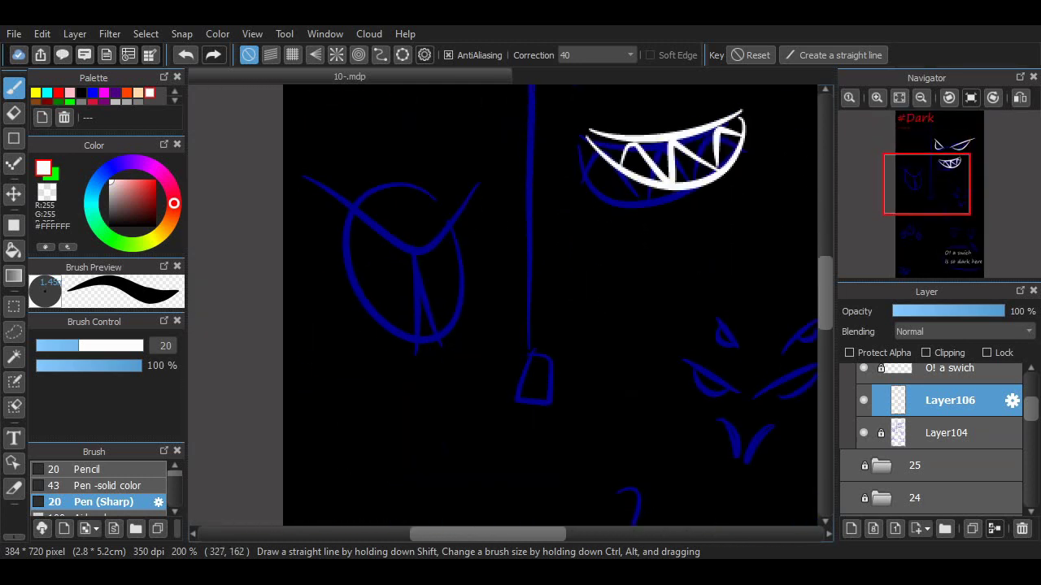
{"action": "mouse_move", "coordinate": [297, 234]}
{"action": "left_mouse_down"}
{"action": "mouse_move", "coordinate": [330, 249]}
{"action": "mouse_move", "coordinate": [496, 231]}
{"action": "left_mouse_up"}
{"action": "mouse_move", "coordinate": [355, 266]}
{"action": "left_mouse_down"}
{"action": "mouse_move", "coordinate": [348, 272]}
{"action": "mouse_move", "coordinate": [430, 393]}
{"action": "mouse_move", "coordinate": [457, 318]}
{"action": "mouse_move", "coordinate": [457, 287]}
{"action": "left_mouse_up"}
Ink the four curved, slanted upper lids of the small four-eyed face below the toothed grin in white.
{"action": "left_click_drag", "start_coordinate": [495, 524], "coordinate": [278, 520]}
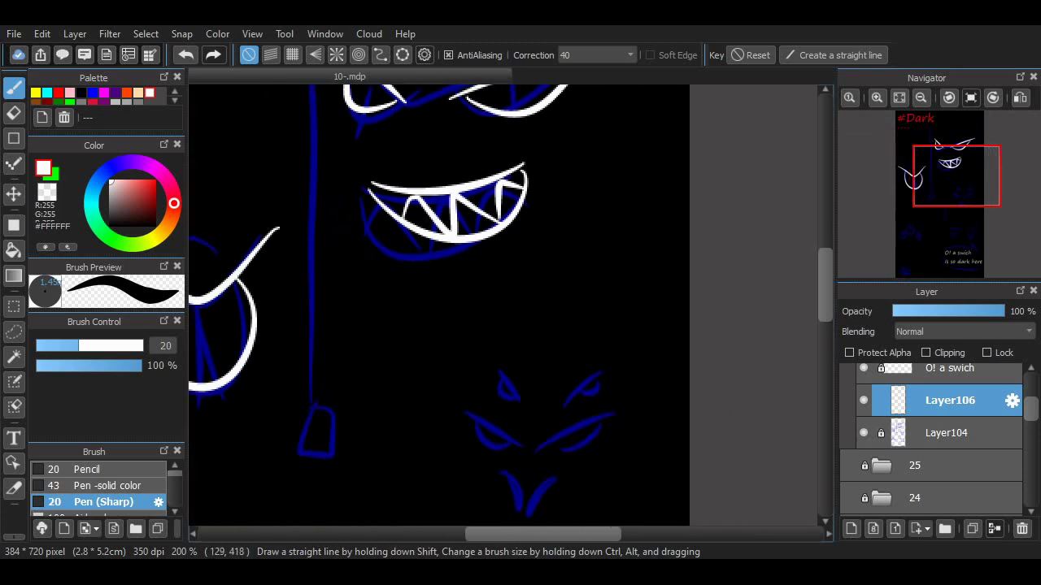
{"action": "scroll", "coordinate": [682, 321], "scroll_direction": "down", "scroll_amount": 3}
{"action": "left_click_drag", "start_coordinate": [555, 292], "coordinate": [611, 263]}
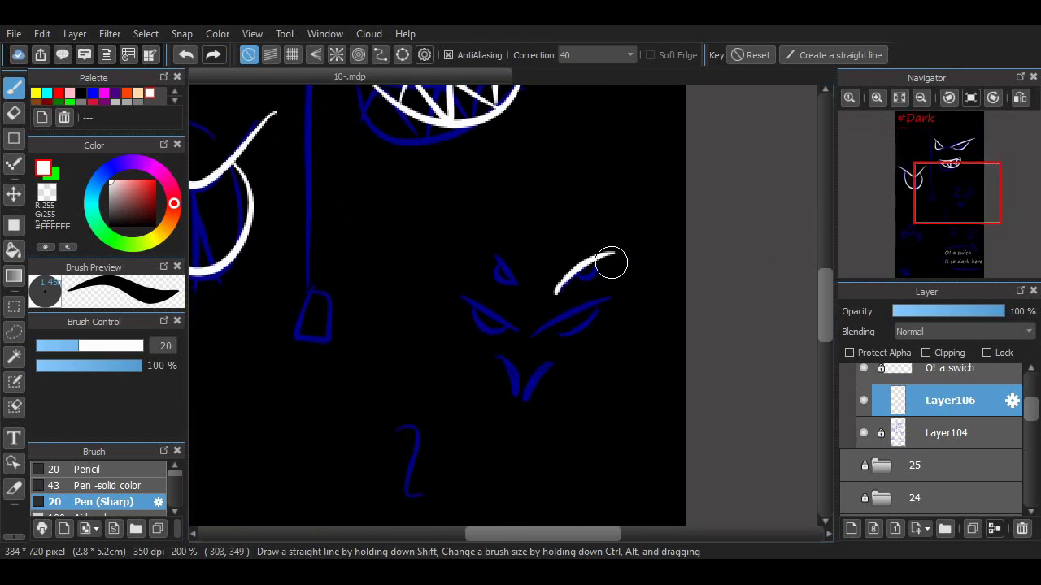
{"action": "mouse_move", "coordinate": [542, 334]}
{"action": "left_mouse_down"}
{"action": "mouse_move", "coordinate": [561, 317]}
{"action": "mouse_move", "coordinate": [624, 304]}
{"action": "left_mouse_up"}
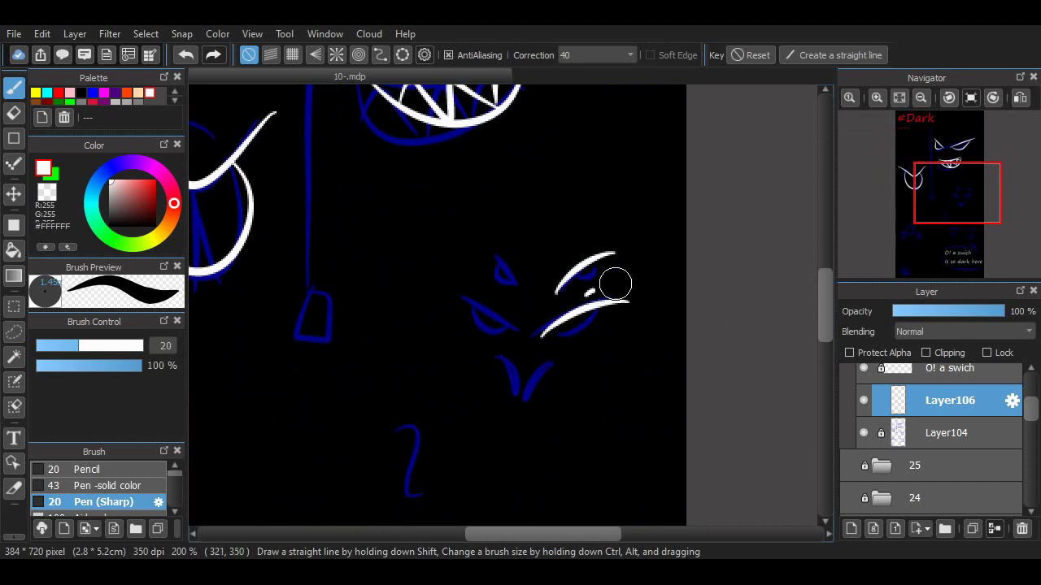
{"action": "key", "text": "ctrl+z"}
{"action": "left_click_drag", "start_coordinate": [549, 275], "coordinate": [580, 243]}
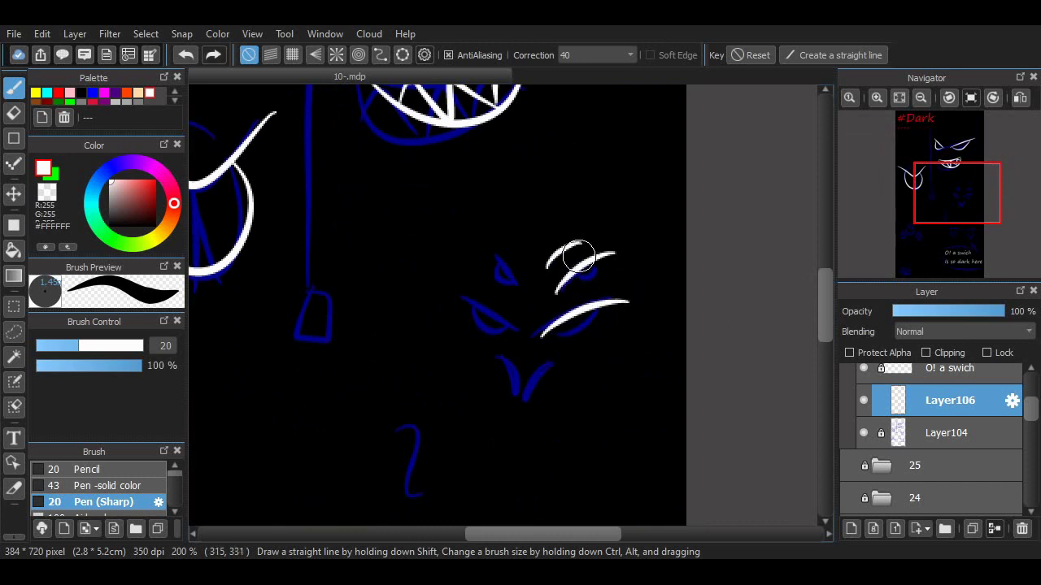
{"action": "key", "text": "ctrl+z"}
{"action": "left_click_drag", "start_coordinate": [518, 328], "coordinate": [458, 301]}
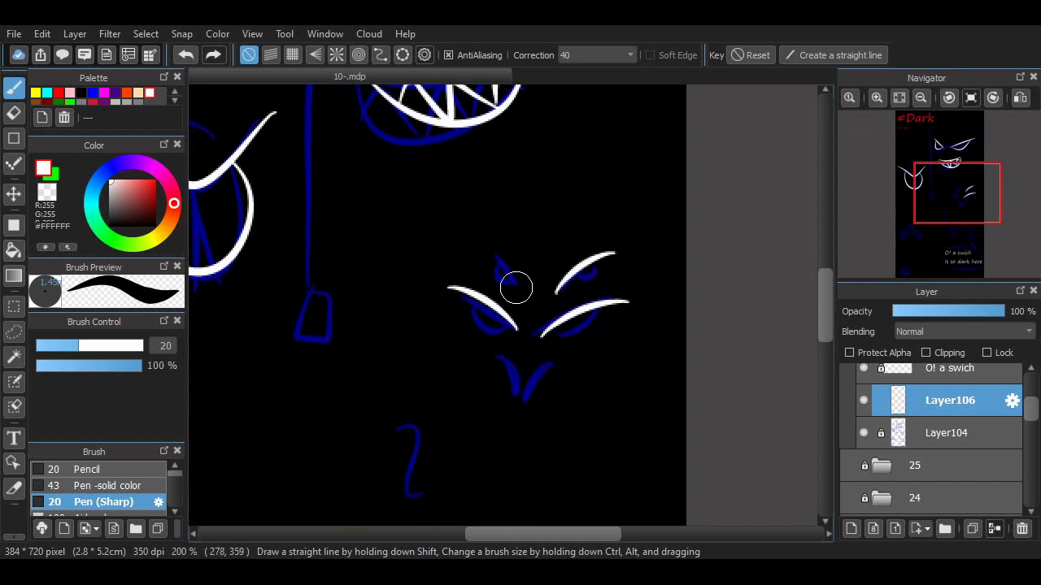
{"action": "left_click_drag", "start_coordinate": [517, 289], "coordinate": [492, 260]}
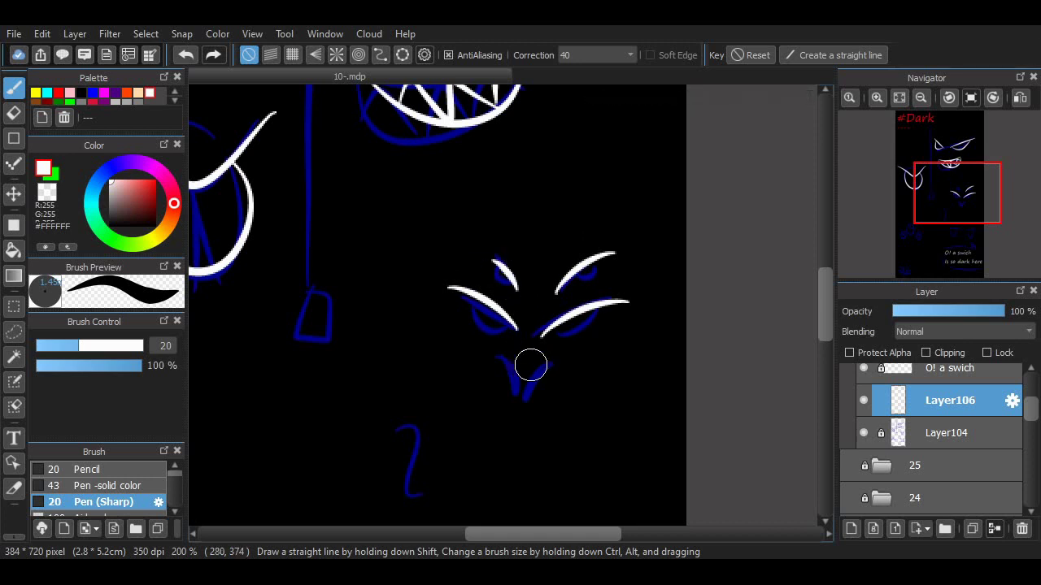
Ink a small V-shaped beak with two short central marks in white beneath the four slanted lids.
{"action": "mouse_move", "coordinate": [543, 357]}
{"action": "left_mouse_down"}
{"action": "mouse_move", "coordinate": [533, 381]}
{"action": "mouse_move", "coordinate": [563, 369]}
{"action": "mouse_move", "coordinate": [525, 391]}
{"action": "mouse_move", "coordinate": [563, 365]}
{"action": "mouse_move", "coordinate": [519, 383]}
{"action": "mouse_move", "coordinate": [498, 364]}
{"action": "mouse_move", "coordinate": [525, 388]}
{"action": "mouse_move", "coordinate": [494, 363]}
{"action": "left_mouse_up"}
{"action": "key", "text": "ctrl+z"}
{"action": "key", "text": "ctrl+z"}
{"action": "left_click_drag", "start_coordinate": [571, 534], "coordinate": [542, 534]}
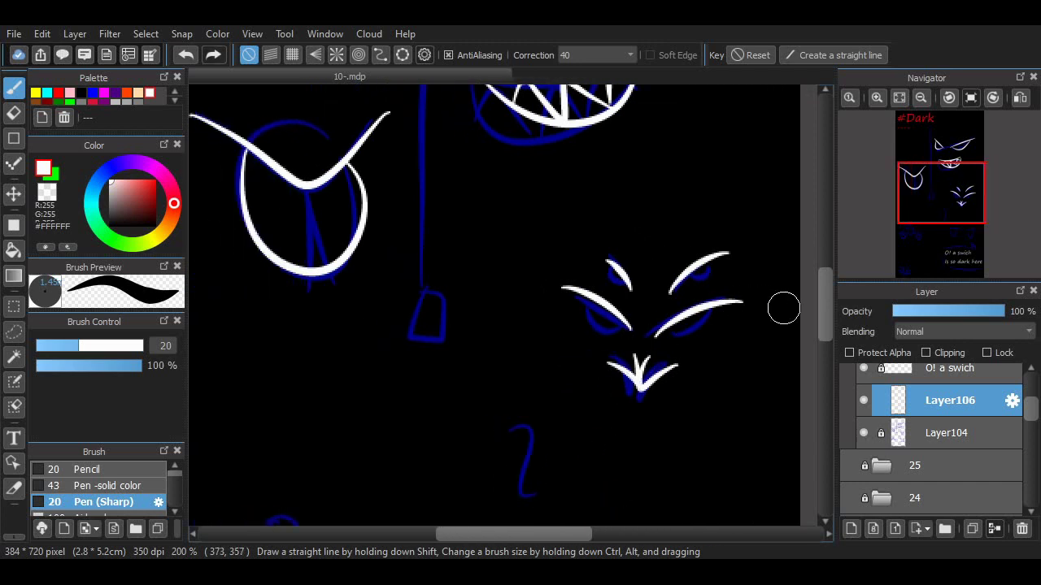
Select the V-shaped beak, rotate it slightly clockwise and shift it 4 px left, deselect it and return to the brush.
{"action": "left_click", "coordinate": [14, 306]}
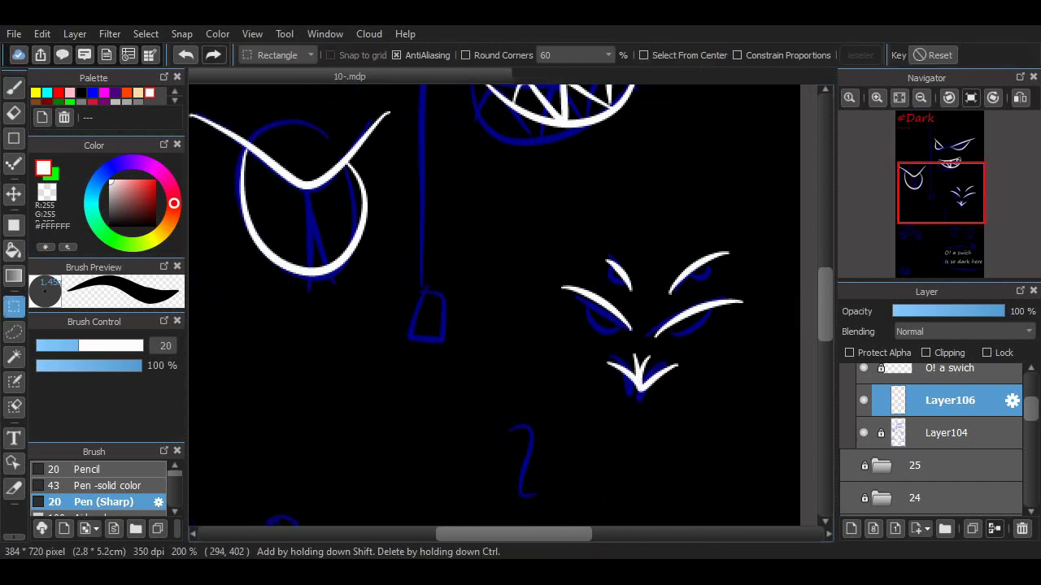
{"action": "left_click_drag", "start_coordinate": [602, 365], "coordinate": [595, 344]}
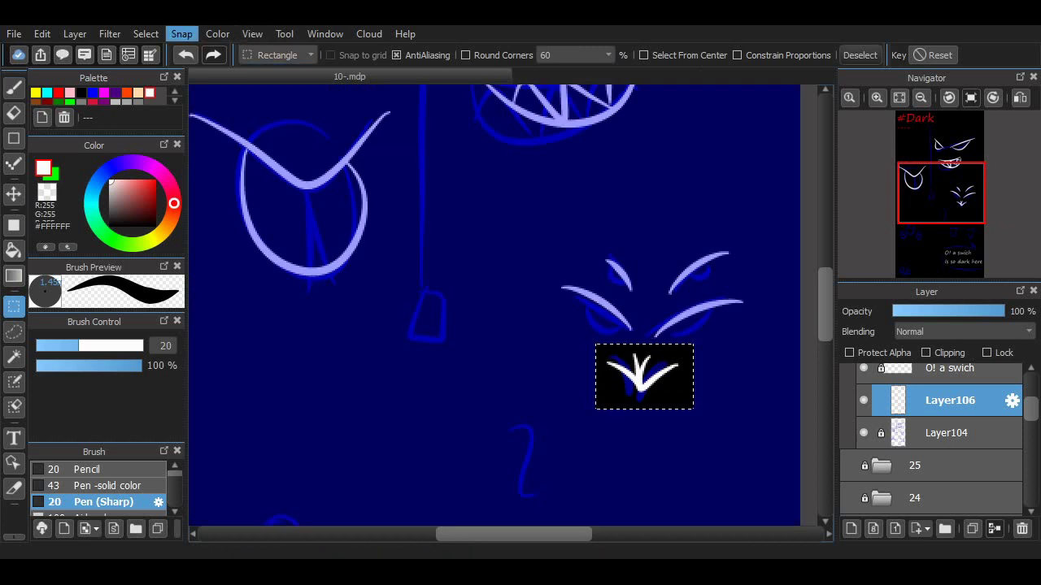
{"action": "key", "text": "ctrl+t"}
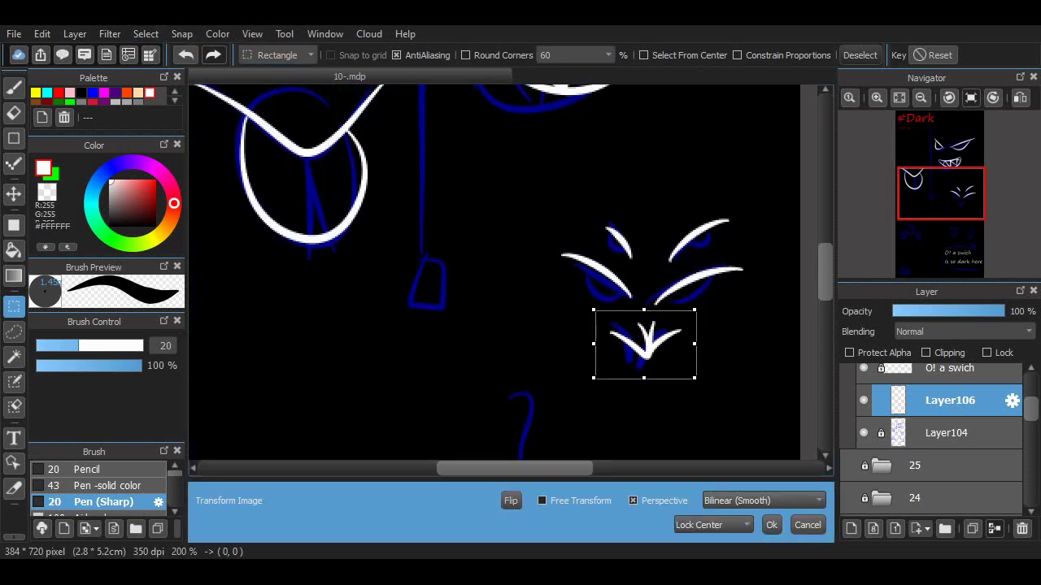
{"action": "mouse_move", "coordinate": [641, 345]}
{"action": "left_mouse_down"}
{"action": "mouse_move", "coordinate": [632, 340]}
{"action": "mouse_move", "coordinate": [640, 346]}
{"action": "left_mouse_up"}
{"action": "left_click", "coordinate": [510, 500]}
{"action": "left_click_drag", "start_coordinate": [705, 338], "coordinate": [706, 343]}
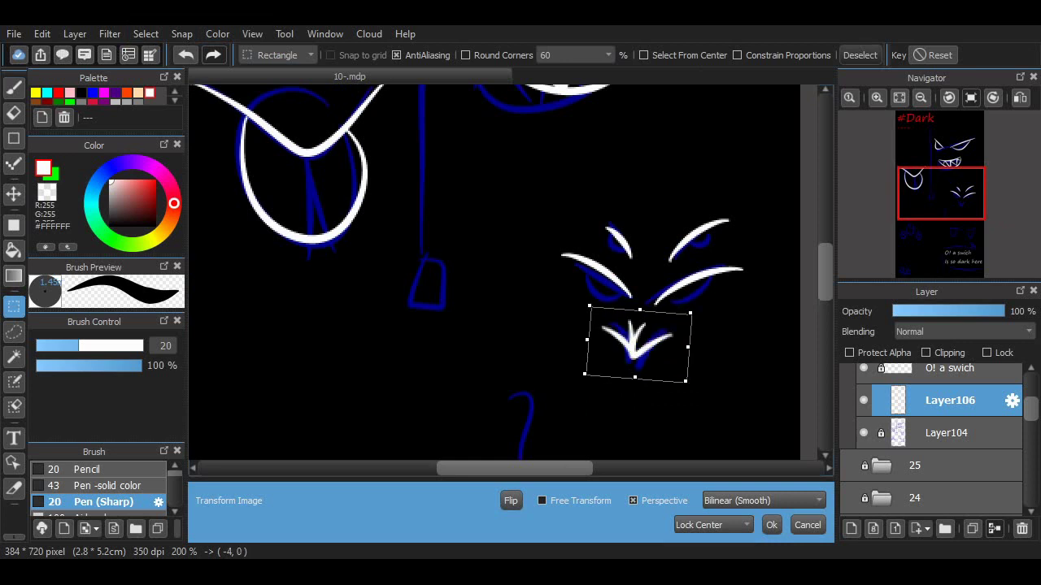
{"action": "left_click", "coordinate": [772, 525]}
{"action": "key", "text": "ctrl+d"}
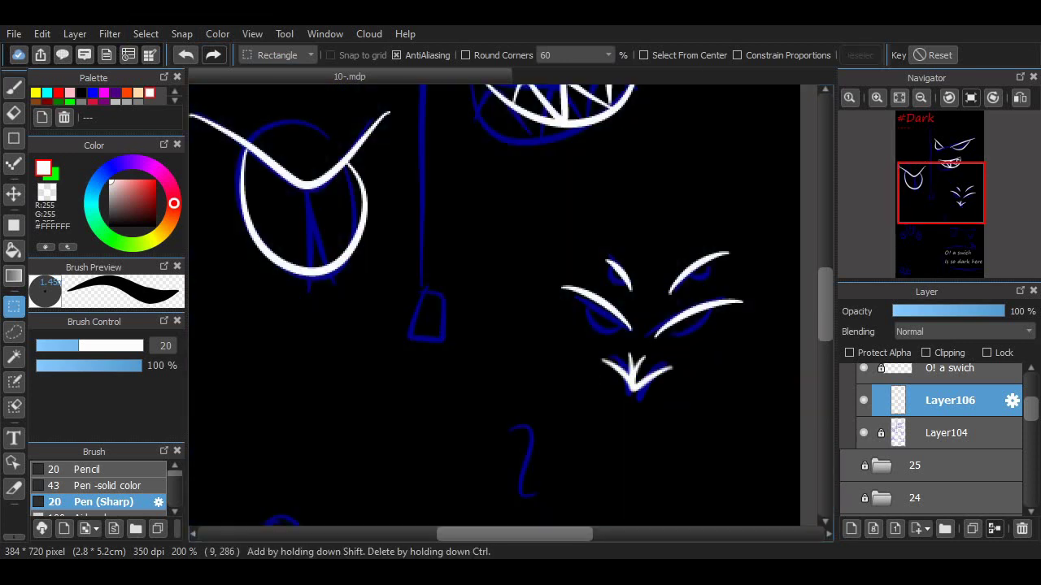
{"action": "left_click", "coordinate": [14, 87]}
{"action": "scroll", "coordinate": [810, 309], "scroll_direction": "down", "scroll_amount": 8}
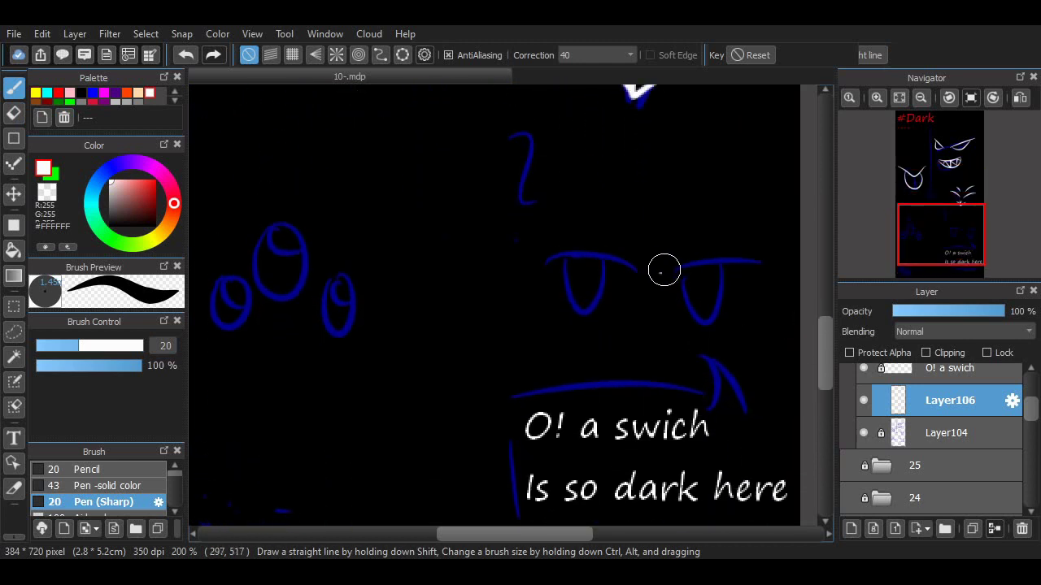
{"action": "left_click_drag", "start_coordinate": [663, 270], "coordinate": [782, 266]}
{"action": "left_click_drag", "start_coordinate": [680, 273], "coordinate": [731, 275]}
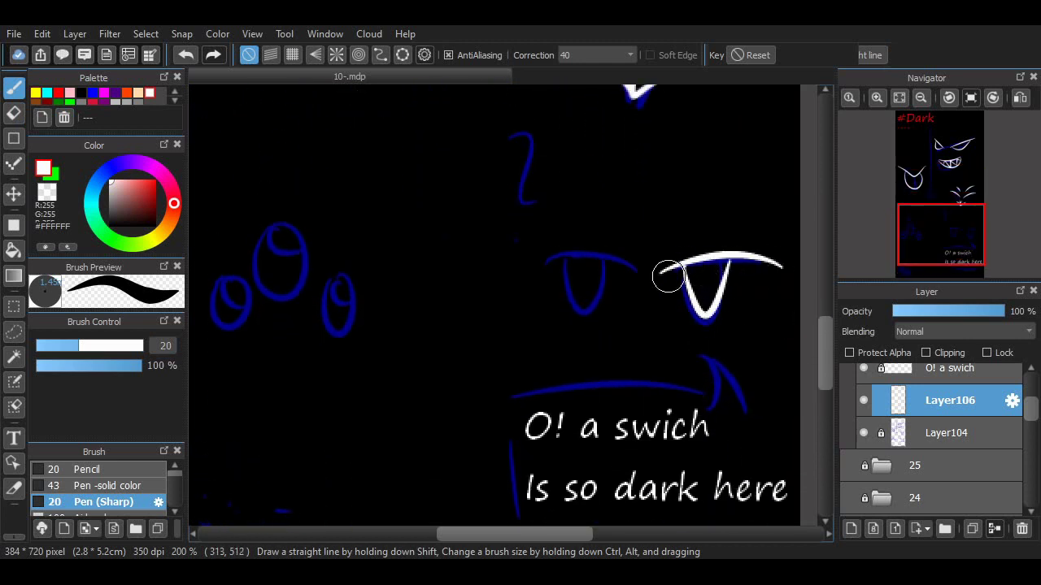
{"action": "mouse_move", "coordinate": [544, 259]}
{"action": "left_mouse_down"}
{"action": "mouse_move", "coordinate": [627, 267]}
{"action": "mouse_move", "coordinate": [634, 277]}
{"action": "mouse_move", "coordinate": [597, 261]}
{"action": "mouse_move", "coordinate": [573, 287]}
{"action": "mouse_move", "coordinate": [604, 278]}
{"action": "left_mouse_up"}
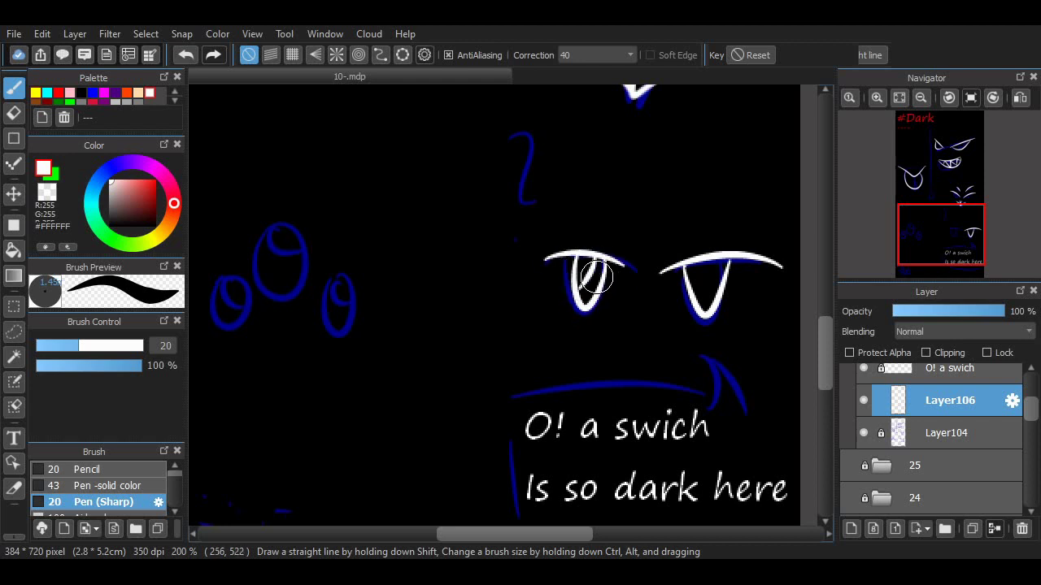
{"action": "key", "text": "ctrl+z"}
{"action": "key", "text": "ctrl+z"}
{"action": "key", "text": "ctrl+z"}
{"action": "key", "text": "ctrl+z"}
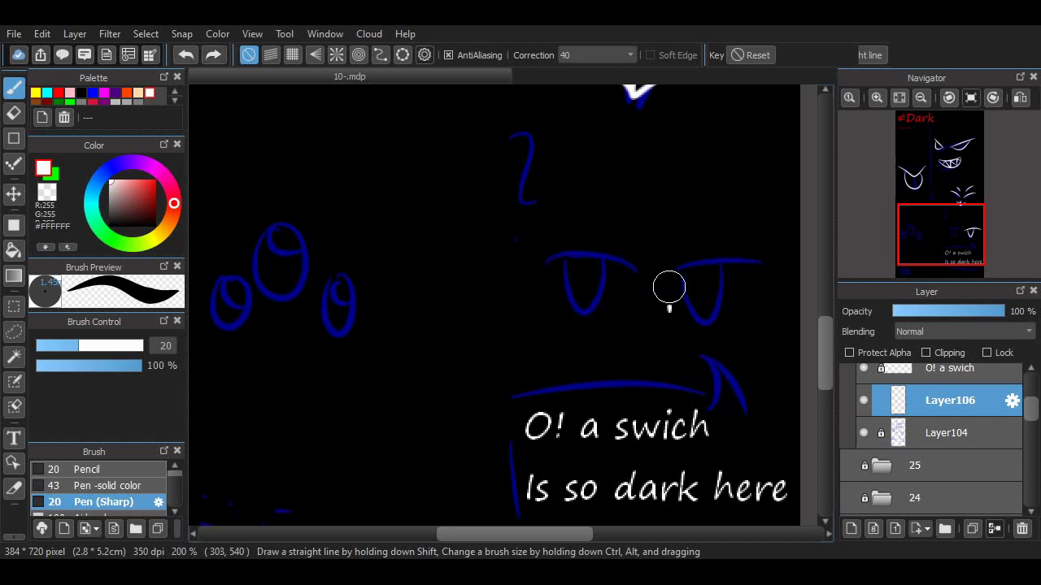
Ink two tall arched eyes with inner oval pupils in white above the dialogue, checking them with the blue sketch layer temporarily hidden.
{"action": "left_click_drag", "start_coordinate": [669, 309], "coordinate": [719, 307]}
{"action": "mouse_move", "coordinate": [697, 264]}
{"action": "left_mouse_down"}
{"action": "mouse_move", "coordinate": [703, 300]}
{"action": "mouse_move", "coordinate": [605, 222]}
{"action": "mouse_move", "coordinate": [574, 309]}
{"action": "left_mouse_up"}
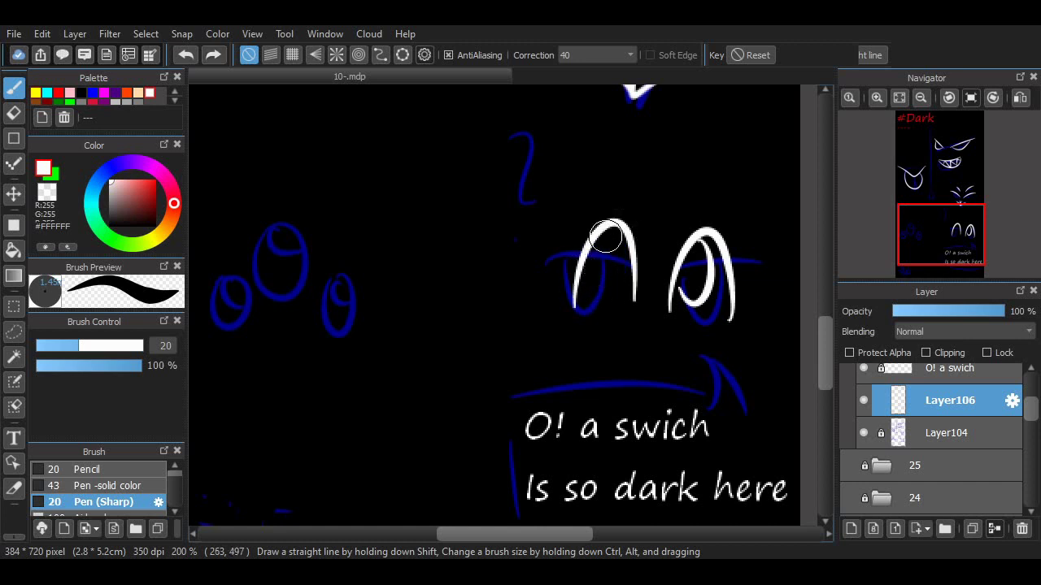
{"action": "mouse_move", "coordinate": [605, 237]}
{"action": "left_mouse_down"}
{"action": "mouse_move", "coordinate": [579, 302]}
{"action": "mouse_move", "coordinate": [594, 290]}
{"action": "left_mouse_up"}
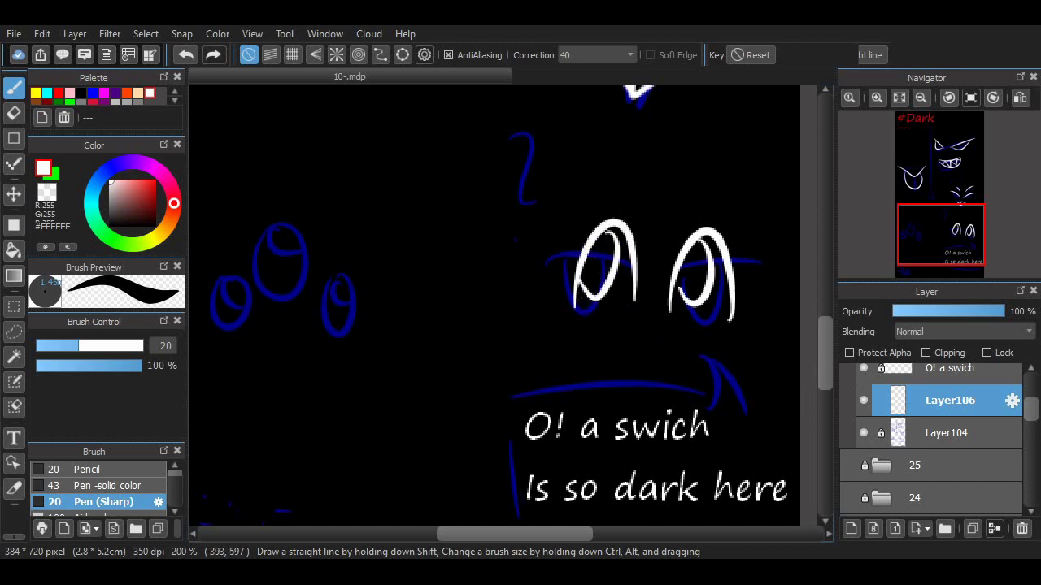
{"action": "left_click", "coordinate": [864, 432]}
{"action": "mouse_move", "coordinate": [824, 348]}
{"action": "left_mouse_down"}
{"action": "mouse_move", "coordinate": [824, 285]}
{"action": "mouse_move", "coordinate": [825, 359]}
{"action": "left_mouse_up"}
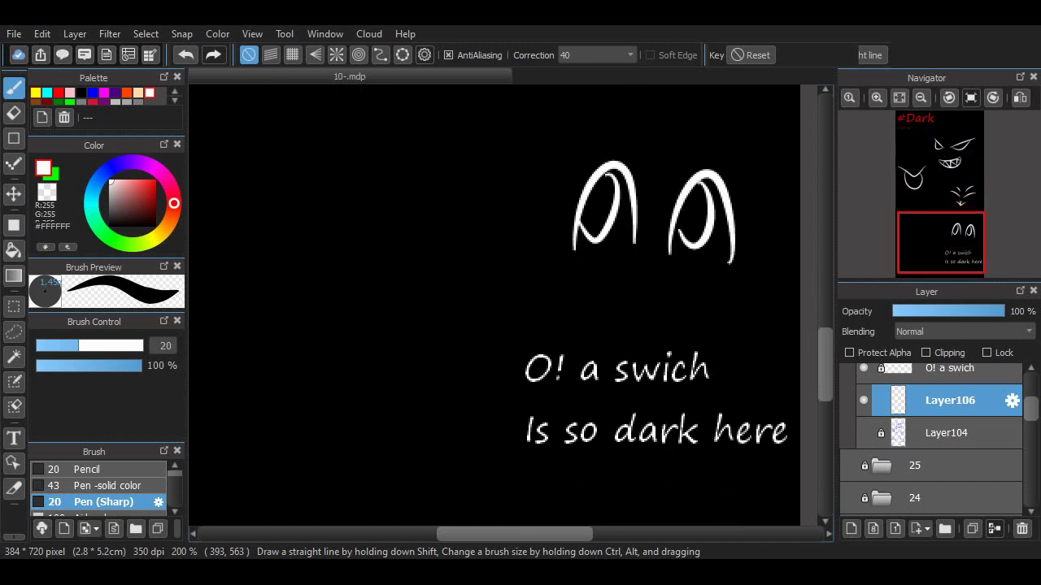
{"action": "left_click", "coordinate": [864, 432]}
Ink the speech bubble's pointed tail toward the tall eyes and its curved top edge above "O! a swich" in white.
{"action": "mouse_move", "coordinate": [693, 298]}
{"action": "left_mouse_down"}
{"action": "mouse_move", "coordinate": [717, 377]}
{"action": "mouse_move", "coordinate": [728, 351]}
{"action": "mouse_move", "coordinate": [721, 372]}
{"action": "mouse_move", "coordinate": [749, 372]}
{"action": "left_mouse_up"}
{"action": "key", "text": "ctrl+z"}
{"action": "key", "text": "ctrl+z"}
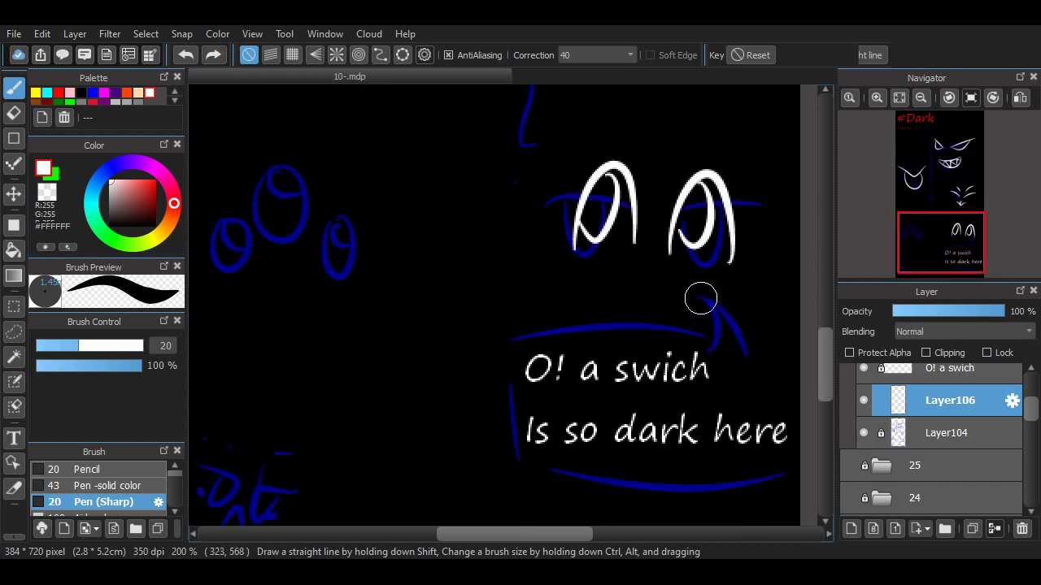
{"action": "mouse_move", "coordinate": [702, 300]}
{"action": "left_mouse_down"}
{"action": "mouse_move", "coordinate": [726, 310]}
{"action": "mouse_move", "coordinate": [746, 376]}
{"action": "left_mouse_up"}
{"action": "mouse_move", "coordinate": [702, 332]}
{"action": "left_mouse_down"}
{"action": "mouse_move", "coordinate": [641, 318]}
{"action": "mouse_move", "coordinate": [512, 352]}
{"action": "left_mouse_up"}
{"action": "key", "text": "ctrl+z"}
{"action": "mouse_move", "coordinate": [701, 330]}
{"action": "left_mouse_down"}
{"action": "mouse_move", "coordinate": [599, 318]}
{"action": "mouse_move", "coordinate": [504, 350]}
{"action": "left_mouse_up"}
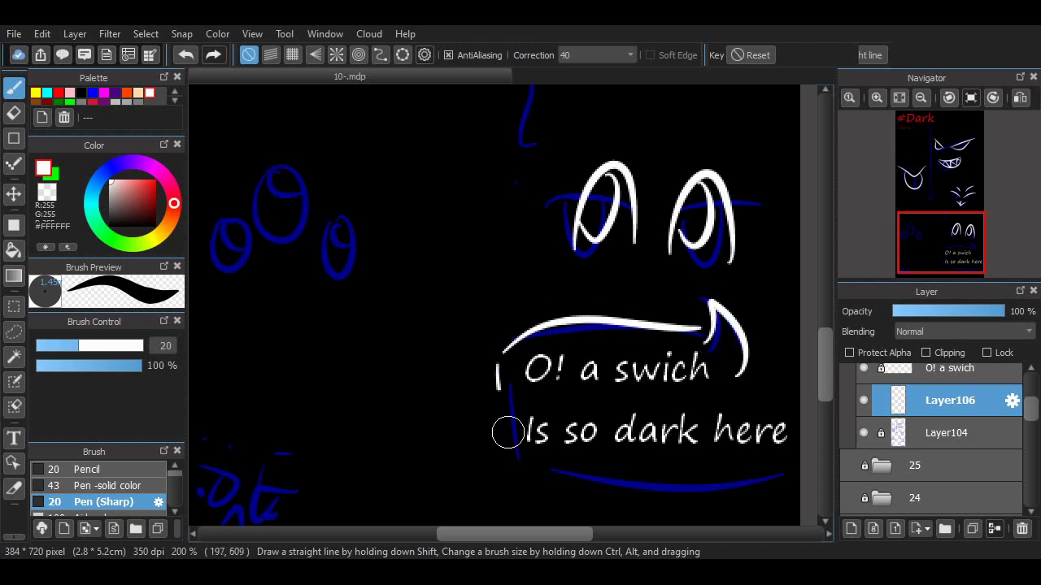
Close the speech bubble in white with rounded left, bottom and right edges around the two dialogue lines.
{"action": "mouse_move", "coordinate": [507, 433]}
{"action": "left_mouse_down"}
{"action": "mouse_move", "coordinate": [609, 470]}
{"action": "mouse_move", "coordinate": [785, 456]}
{"action": "left_mouse_up"}
{"action": "key", "text": "ctrl+z"}
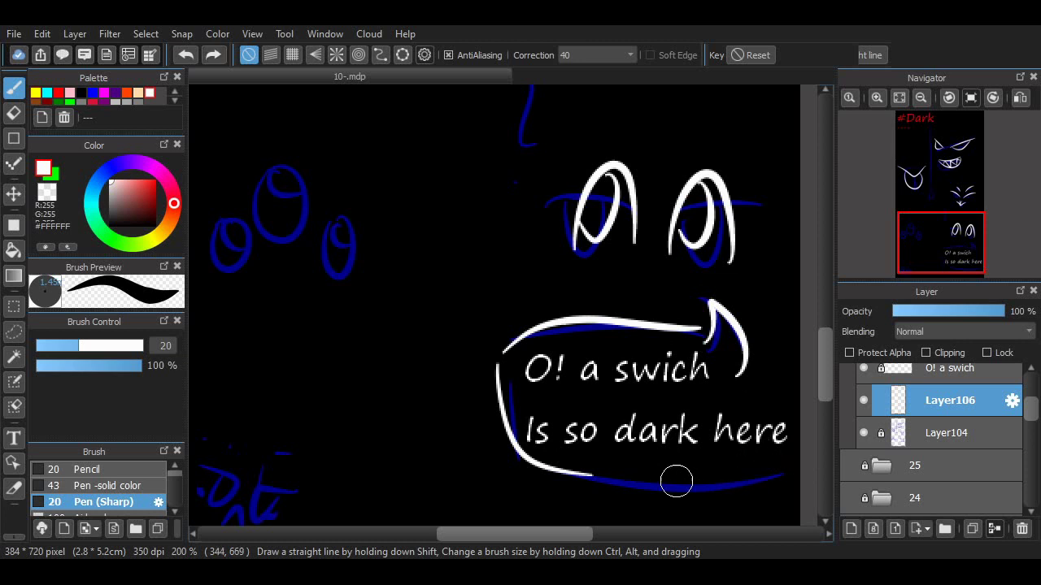
{"action": "mouse_move", "coordinate": [613, 474]}
{"action": "left_mouse_down"}
{"action": "mouse_move", "coordinate": [697, 470]}
{"action": "mouse_move", "coordinate": [758, 377]}
{"action": "left_mouse_up"}
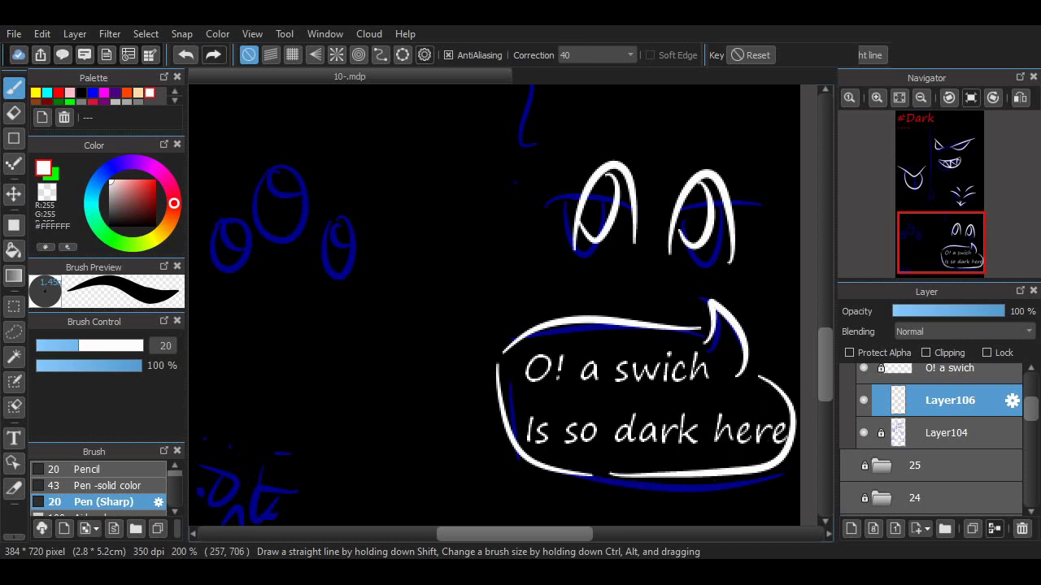
Ink the long pull cord in white from near the "#Dark" title downward, ending in a trapezoid handle below the sketched one.
{"action": "left_click_drag", "start_coordinate": [442, 511], "coordinate": [552, 505]}
{"action": "left_click_drag", "start_coordinate": [825, 347], "coordinate": [825, 289]}
{"action": "left_click", "coordinate": [920, 97]}
{"action": "left_click_drag", "start_coordinate": [478, 534], "coordinate": [505, 534]}
{"action": "left_click_drag", "start_coordinate": [824, 288], "coordinate": [824, 286]}
{"action": "scroll", "coordinate": [755, 297], "scroll_direction": "up", "scroll_amount": 3}
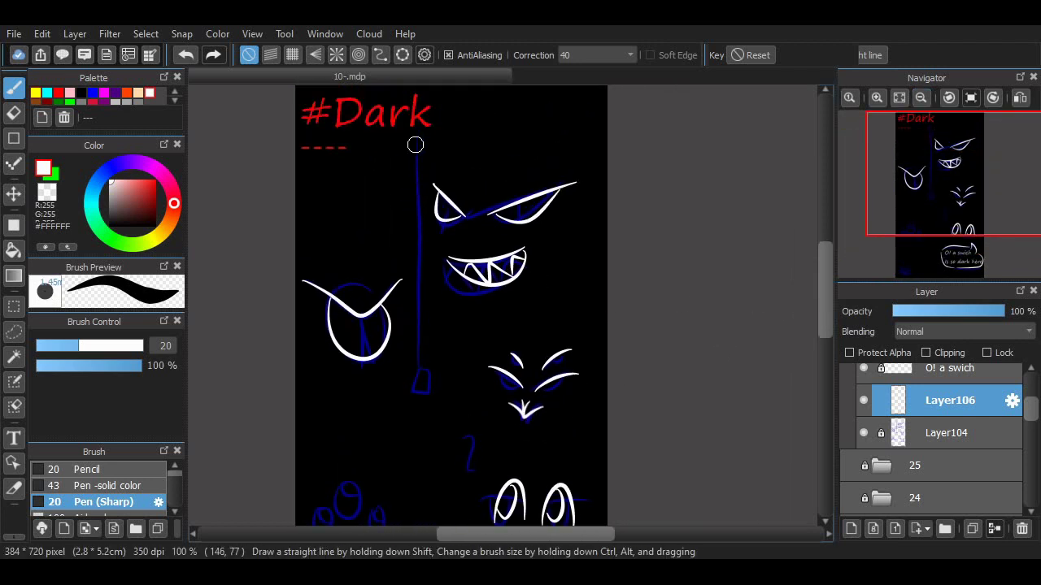
{"action": "left_click_drag", "start_coordinate": [423, 222], "coordinate": [429, 413]}
{"action": "key", "text": "ctrl+z"}
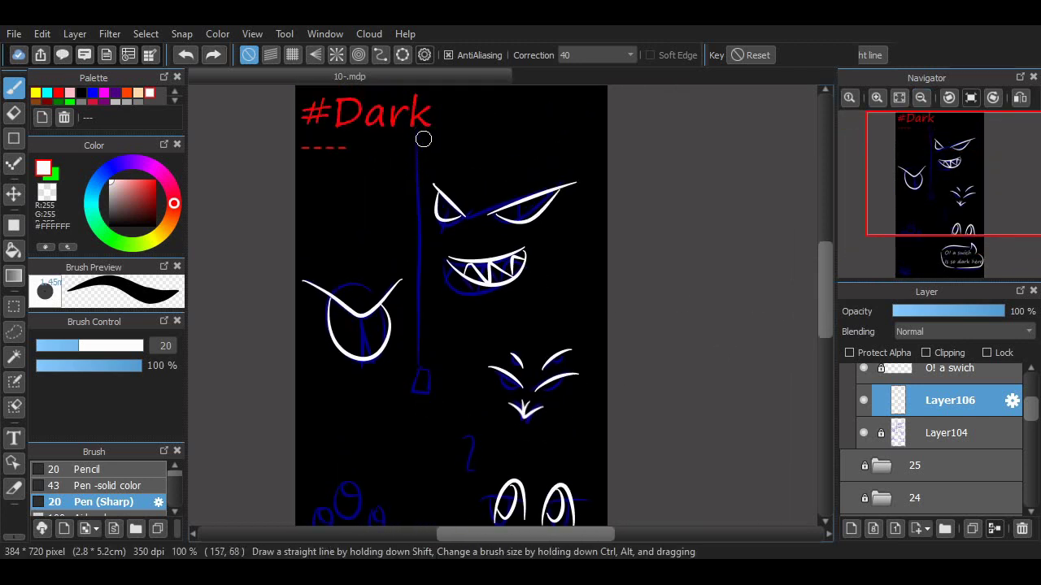
{"action": "left_click_drag", "start_coordinate": [421, 132], "coordinate": [432, 442]}
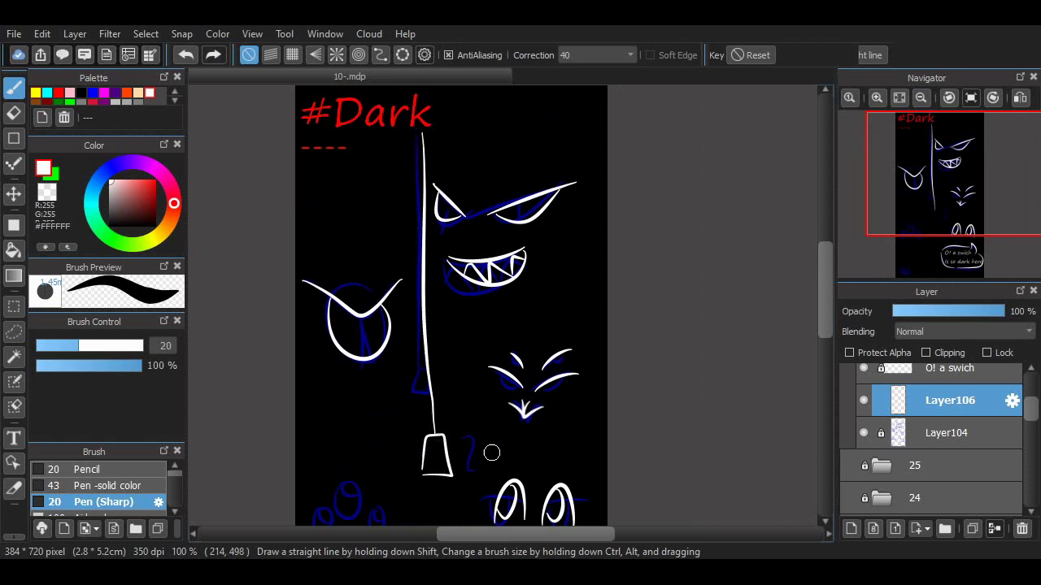
Ink a white exclamation mark with a small round dot between the cord handle and the tall eyes.
{"action": "scroll", "coordinate": [811, 300], "scroll_direction": "down", "scroll_amount": 5}
{"action": "left_click", "coordinate": [876, 97]}
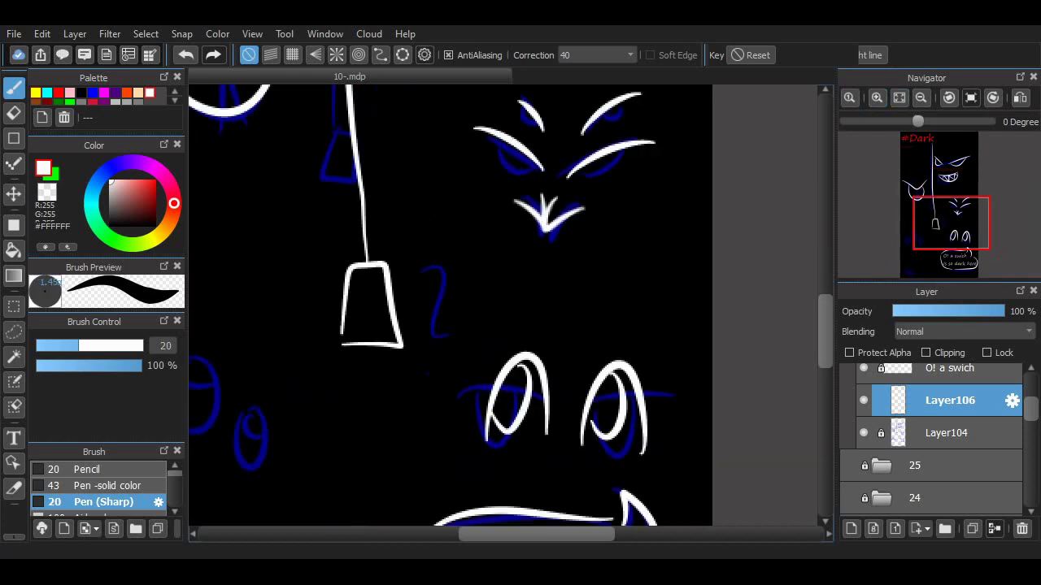
{"action": "mouse_move", "coordinate": [465, 284]}
{"action": "left_mouse_down"}
{"action": "mouse_move", "coordinate": [467, 379]}
{"action": "mouse_move", "coordinate": [478, 377]}
{"action": "mouse_move", "coordinate": [470, 382]}
{"action": "left_mouse_up"}
{"action": "key", "text": "ctrl+z"}
Ink the small peaked mouth of the tiny face in the canvas's lower-left corner in white, working at 400% zoom.
{"action": "left_click_drag", "start_coordinate": [517, 534], "coordinate": [441, 535]}
{"action": "scroll", "coordinate": [595, 379], "scroll_direction": "down", "scroll_amount": 6}
{"action": "left_click", "coordinate": [877, 97]}
{"action": "left_click", "coordinate": [876, 97]}
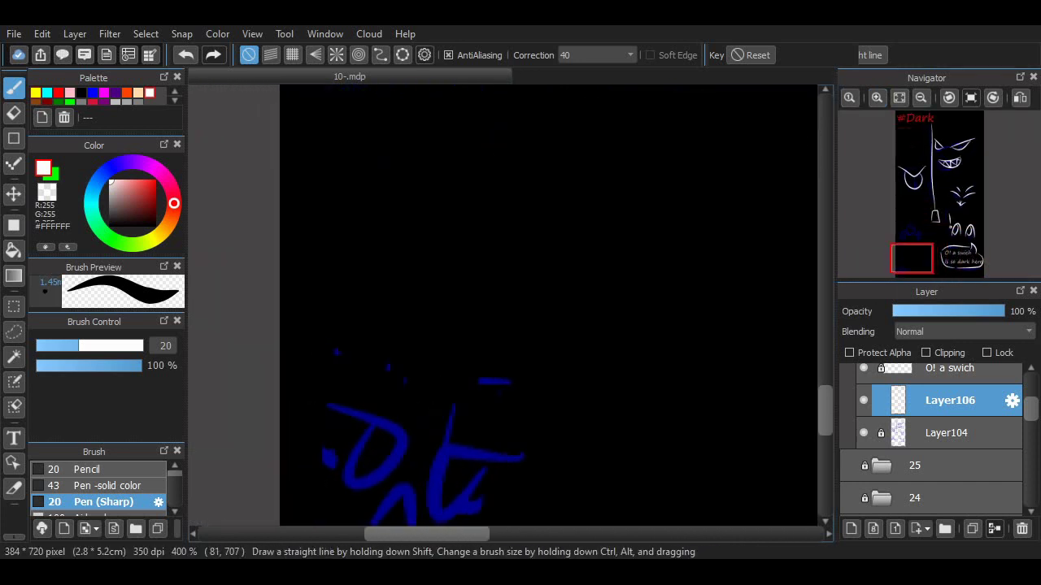
{"action": "scroll", "coordinate": [796, 383], "scroll_direction": "down", "scroll_amount": 3}
{"action": "mouse_move", "coordinate": [394, 382]}
{"action": "left_mouse_down"}
{"action": "mouse_move", "coordinate": [453, 341]}
{"action": "mouse_move", "coordinate": [462, 408]}
{"action": "left_mouse_up"}
{"action": "left_click_drag", "start_coordinate": [424, 374], "coordinate": [465, 395]}
{"action": "key", "text": "ctrl+z"}
{"action": "key", "text": "ctrl+z"}
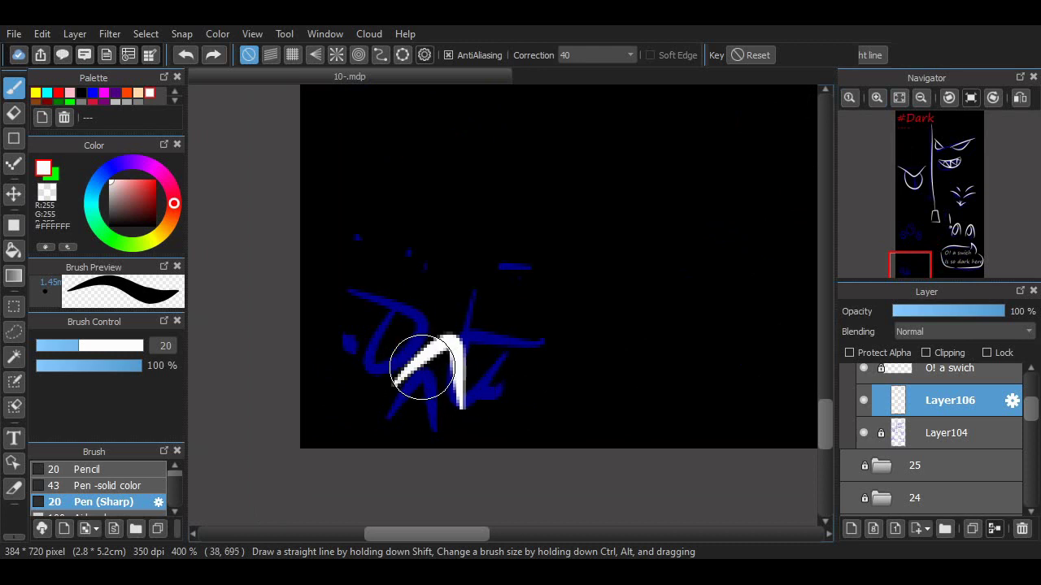
{"action": "left_click_drag", "start_coordinate": [422, 367], "coordinate": [464, 386]}
{"action": "key", "text": "ctrl+z"}
Ink two narrow oval eyes with slanted brow strokes in white above the tiny face's peaked mouth.
{"action": "mouse_move", "coordinate": [382, 209]}
{"action": "left_mouse_down"}
{"action": "mouse_move", "coordinate": [440, 276]}
{"action": "mouse_move", "coordinate": [411, 256]}
{"action": "left_mouse_up"}
{"action": "left_click_drag", "start_coordinate": [578, 260], "coordinate": [541, 248]}
{"action": "key", "text": "ctrl+z"}
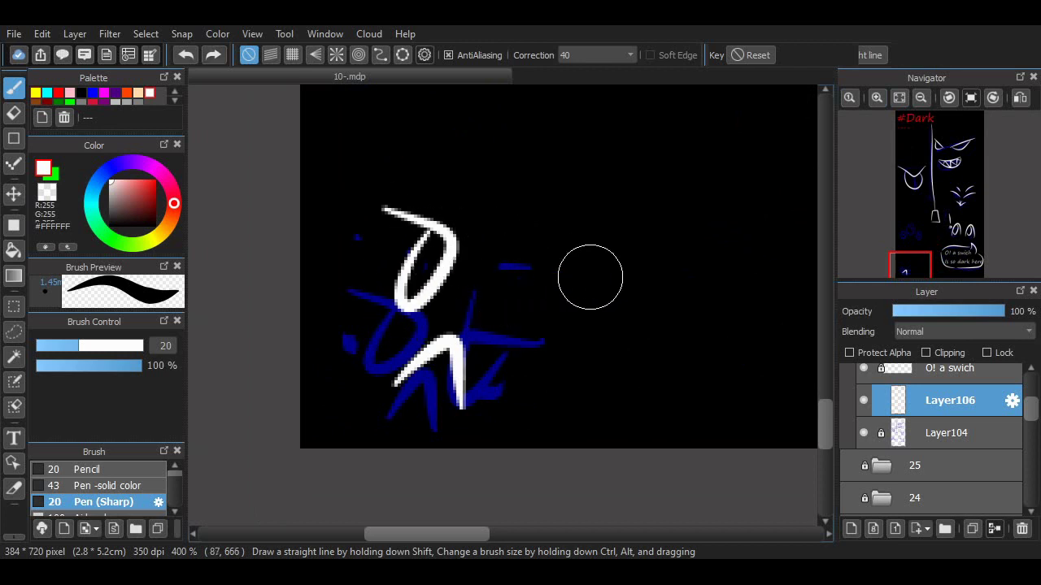
{"action": "mouse_move", "coordinate": [597, 274]}
{"action": "left_mouse_down"}
{"action": "mouse_move", "coordinate": [549, 249]}
{"action": "mouse_move", "coordinate": [500, 335]}
{"action": "mouse_move", "coordinate": [547, 269]}
{"action": "mouse_move", "coordinate": [560, 297]}
{"action": "left_mouse_up"}
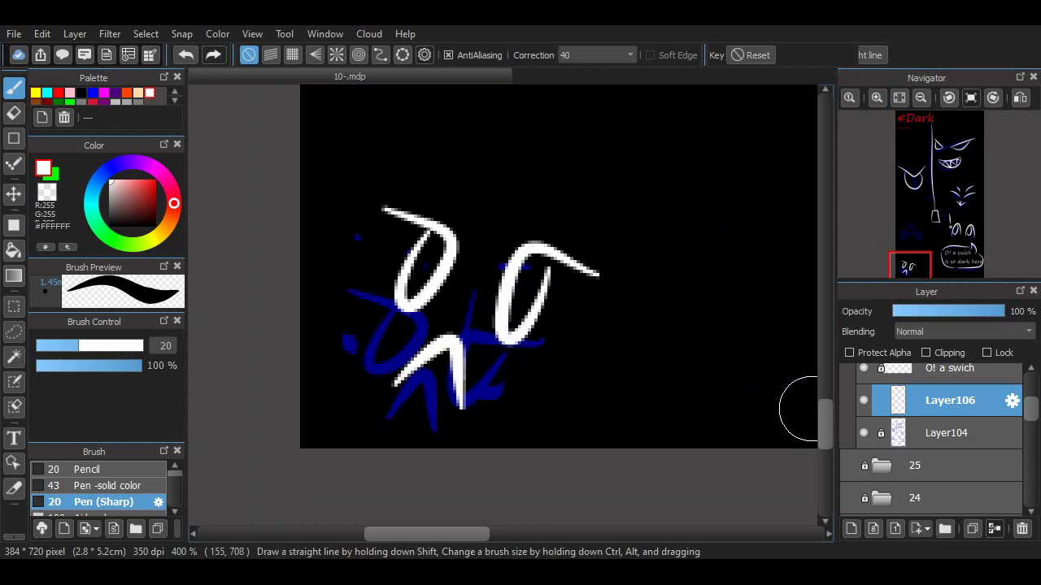
Ink the outlines of the three oval eyes left of the cord handle in white, with the middle one raised, at 300% zoom.
{"action": "mouse_move", "coordinate": [824, 416]}
{"action": "left_mouse_down"}
{"action": "mouse_move", "coordinate": [824, 340]}
{"action": "mouse_move", "coordinate": [824, 355]}
{"action": "left_mouse_up"}
{"action": "left_click", "coordinate": [920, 97]}
{"action": "mouse_move", "coordinate": [413, 337]}
{"action": "left_mouse_down"}
{"action": "mouse_move", "coordinate": [442, 340]}
{"action": "mouse_move", "coordinate": [391, 385]}
{"action": "mouse_move", "coordinate": [433, 353]}
{"action": "mouse_move", "coordinate": [414, 428]}
{"action": "mouse_move", "coordinate": [421, 336]}
{"action": "left_mouse_up"}
{"action": "key", "text": "ctrl+z"}
{"action": "mouse_move", "coordinate": [588, 340]}
{"action": "left_mouse_down"}
{"action": "mouse_move", "coordinate": [628, 401]}
{"action": "mouse_move", "coordinate": [603, 334]}
{"action": "left_mouse_up"}
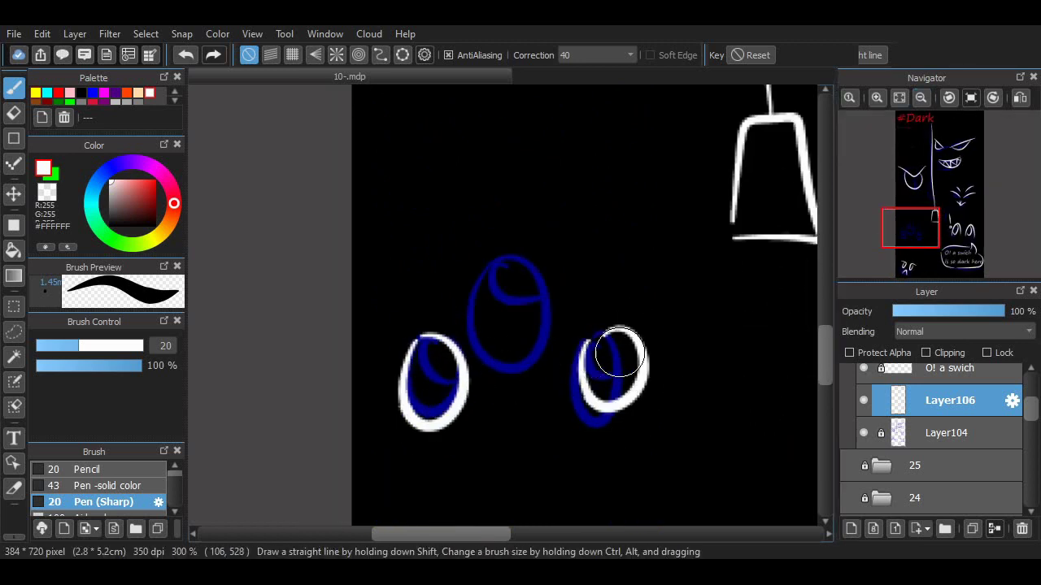
{"action": "mouse_move", "coordinate": [507, 256]}
{"action": "left_mouse_down"}
{"action": "mouse_move", "coordinate": [561, 271]}
{"action": "mouse_move", "coordinate": [516, 271]}
{"action": "mouse_move", "coordinate": [517, 354]}
{"action": "mouse_move", "coordinate": [534, 242]}
{"action": "left_mouse_up"}
{"action": "key", "text": "ctrl+z"}
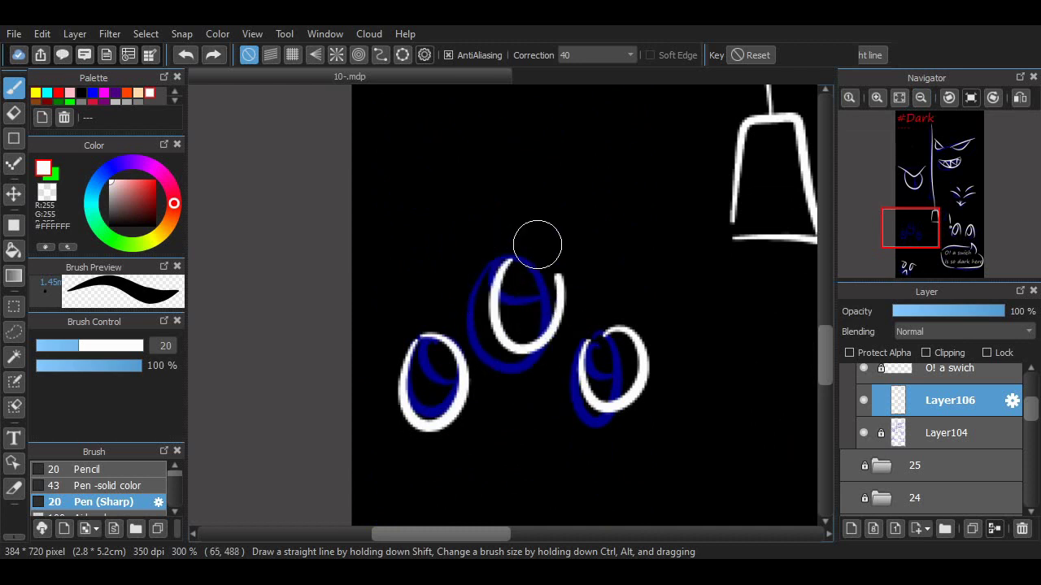
Add a new layer and place it between Layer106 and the Layer104 sketch.
{"action": "left_click_drag", "start_coordinate": [498, 518], "coordinate": [335, 512]}
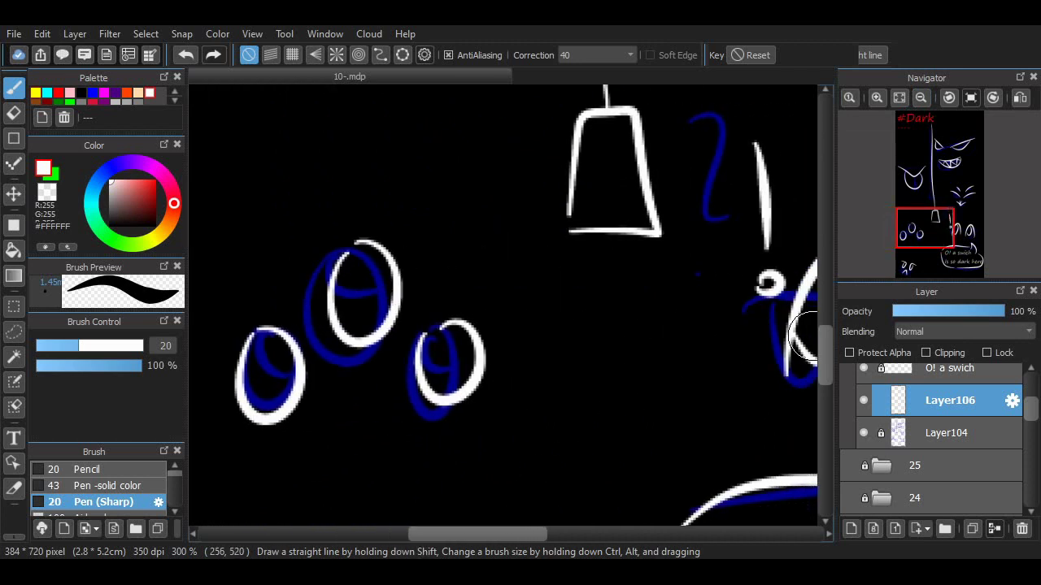
{"action": "left_click", "coordinate": [851, 530]}
{"action": "left_click_drag", "start_coordinate": [950, 401], "coordinate": [950, 444]}
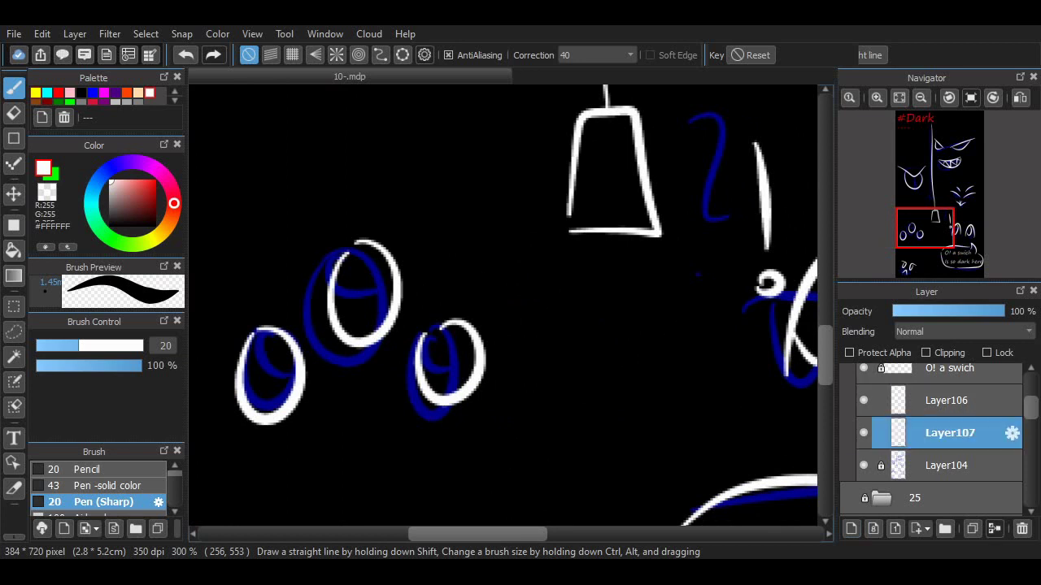
Draw a curved red slit pupil through each of the three oval eyes near the cord handle on Layer107.
{"action": "mouse_move", "coordinate": [348, 246]}
{"action": "left_mouse_down"}
{"action": "mouse_move", "coordinate": [346, 279]}
{"action": "mouse_move", "coordinate": [392, 306]}
{"action": "mouse_move", "coordinate": [366, 277]}
{"action": "mouse_move", "coordinate": [370, 317]}
{"action": "mouse_move", "coordinate": [372, 273]}
{"action": "mouse_move", "coordinate": [374, 374]}
{"action": "left_mouse_up"}
{"action": "key", "text": "ctrl+z"}
{"action": "key", "text": "ctrl+z"}
{"action": "left_click_drag", "start_coordinate": [250, 322], "coordinate": [279, 446]}
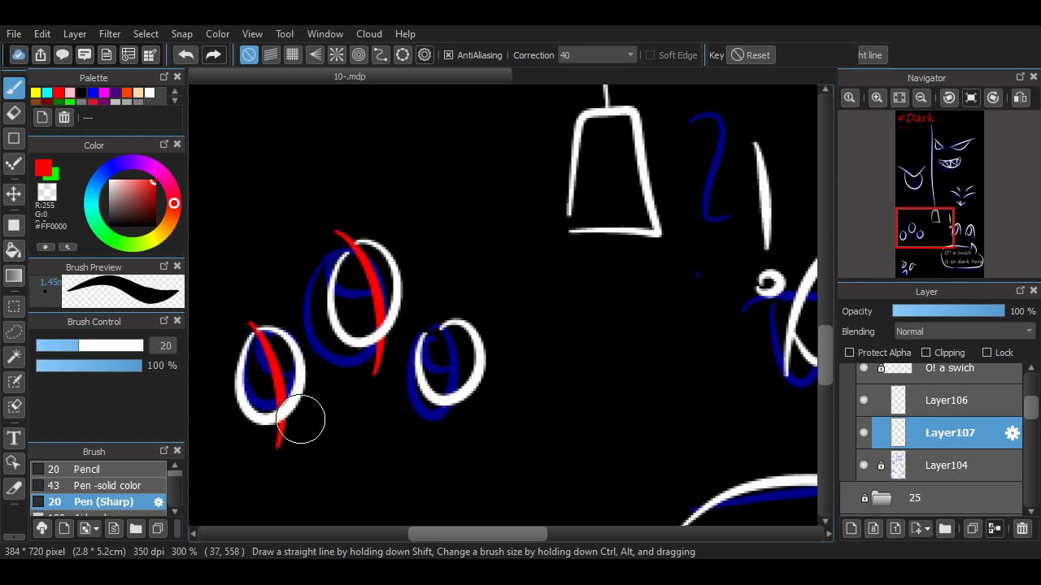
{"action": "left_click_drag", "start_coordinate": [438, 322], "coordinate": [468, 422]}
{"action": "key", "text": "ctrl+z"}
{"action": "left_click_drag", "start_coordinate": [428, 316], "coordinate": [455, 413]}
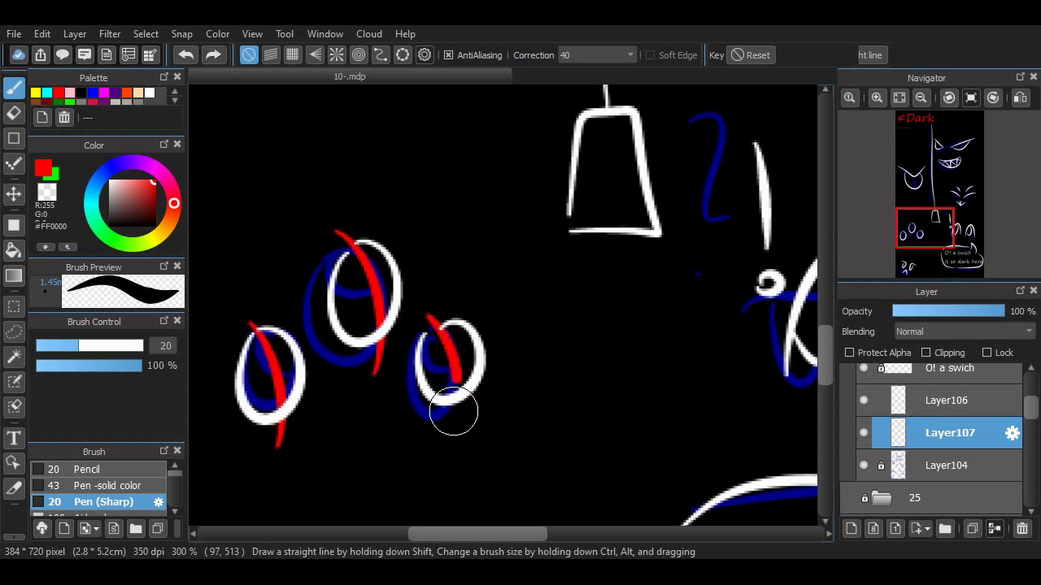
Erase the ends of the red pupils that stick out beyond the three oval eye outlines.
{"action": "left_click", "coordinate": [13, 113]}
{"action": "left_click_drag", "start_coordinate": [360, 225], "coordinate": [336, 228]}
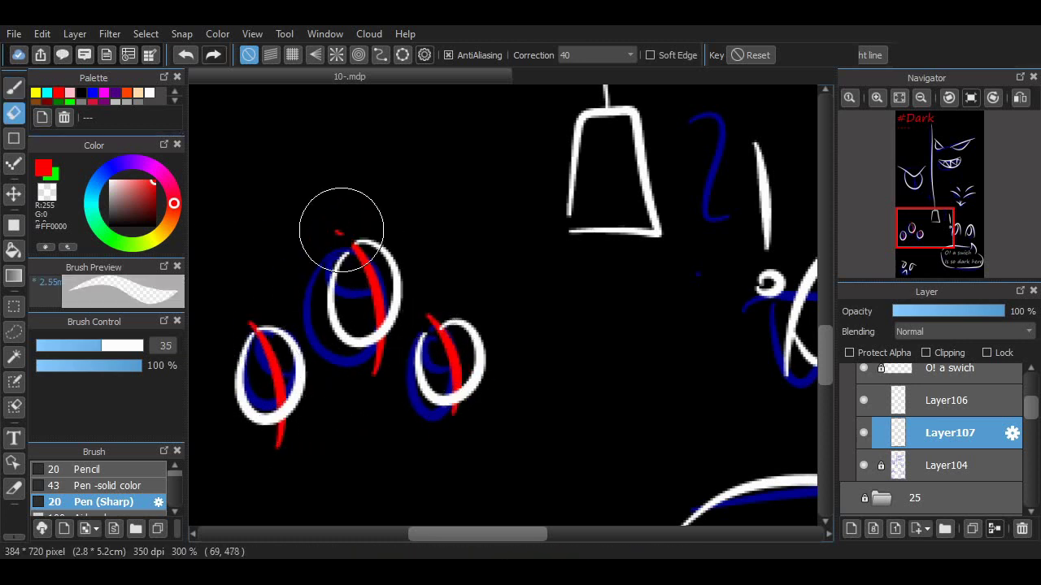
{"action": "left_click_drag", "start_coordinate": [387, 351], "coordinate": [367, 379]}
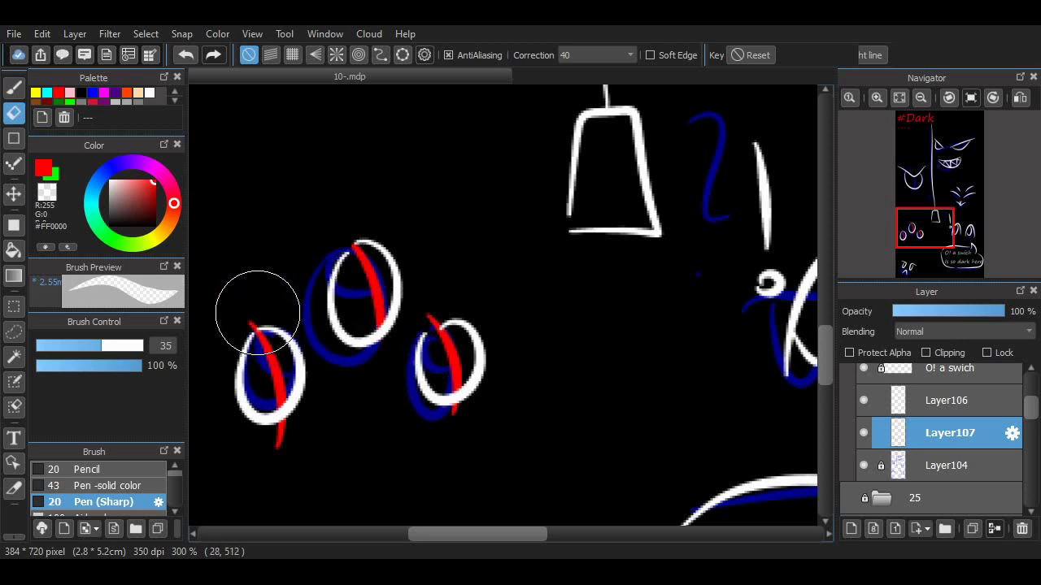
{"action": "left_click_drag", "start_coordinate": [255, 309], "coordinate": [262, 314]}
{"action": "left_click_drag", "start_coordinate": [285, 413], "coordinate": [278, 449]}
{"action": "left_click", "coordinate": [428, 319]}
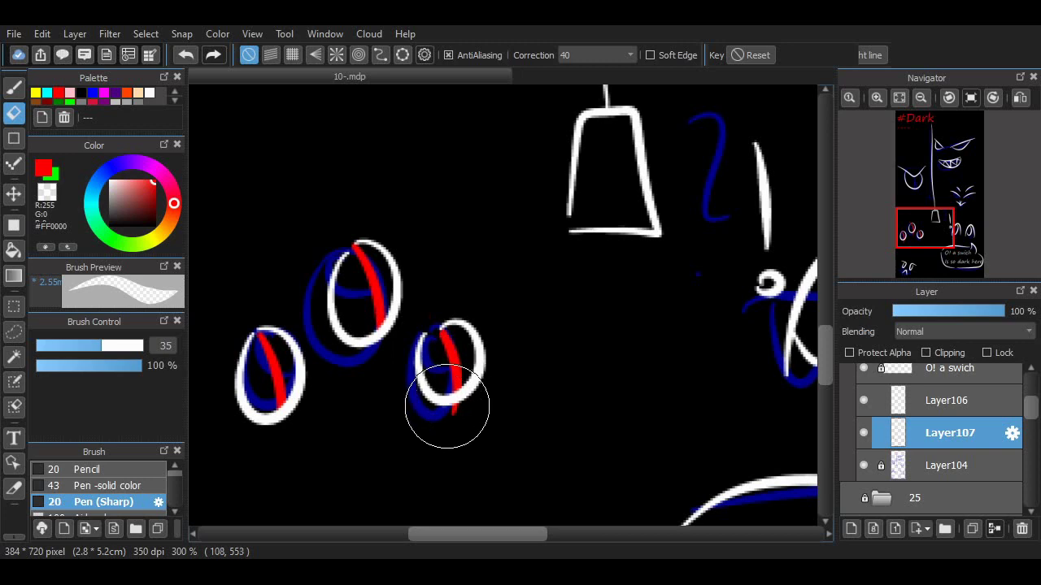
{"action": "left_click", "coordinate": [449, 411]}
Draw red crescent eyes with spoke-like pupil lines under the two right brows of the four-eyed face.
{"action": "left_click_drag", "start_coordinate": [485, 534], "coordinate": [556, 534]}
{"action": "left_click_drag", "start_coordinate": [825, 340], "coordinate": [825, 252]}
{"action": "scroll", "coordinate": [505, 305], "scroll_direction": "down", "scroll_amount": 3}
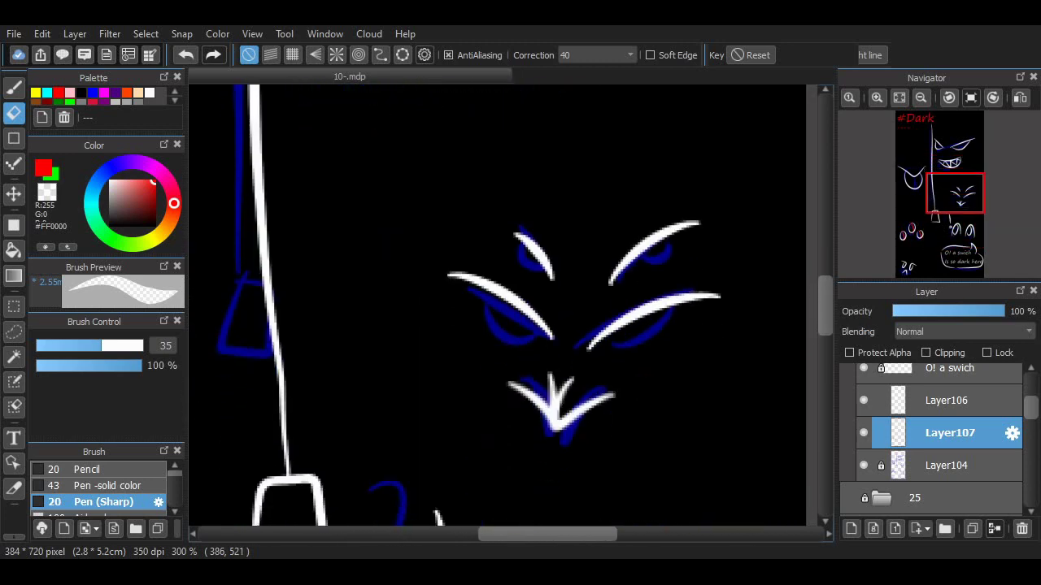
{"action": "key", "text": "b"}
{"action": "mouse_move", "coordinate": [631, 266]}
{"action": "left_mouse_down"}
{"action": "mouse_move", "coordinate": [648, 269]}
{"action": "mouse_move", "coordinate": [669, 242]}
{"action": "mouse_move", "coordinate": [656, 276]}
{"action": "mouse_move", "coordinate": [681, 237]}
{"action": "left_mouse_up"}
{"action": "key", "text": "ctrl+z"}
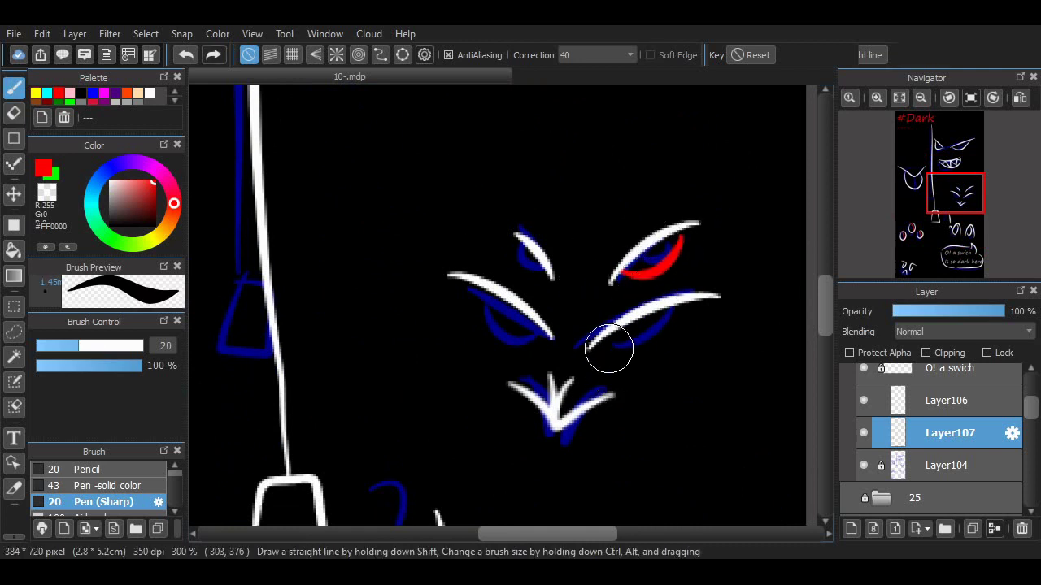
{"action": "mouse_move", "coordinate": [608, 348]}
{"action": "left_mouse_down"}
{"action": "mouse_move", "coordinate": [659, 343]}
{"action": "mouse_move", "coordinate": [672, 313]}
{"action": "left_mouse_up"}
{"action": "key", "text": "ctrl+z"}
{"action": "mouse_move", "coordinate": [613, 349]}
{"action": "left_mouse_down"}
{"action": "mouse_move", "coordinate": [678, 311]}
{"action": "mouse_move", "coordinate": [645, 318]}
{"action": "left_mouse_up"}
{"action": "left_click_drag", "start_coordinate": [643, 242], "coordinate": [653, 245]}
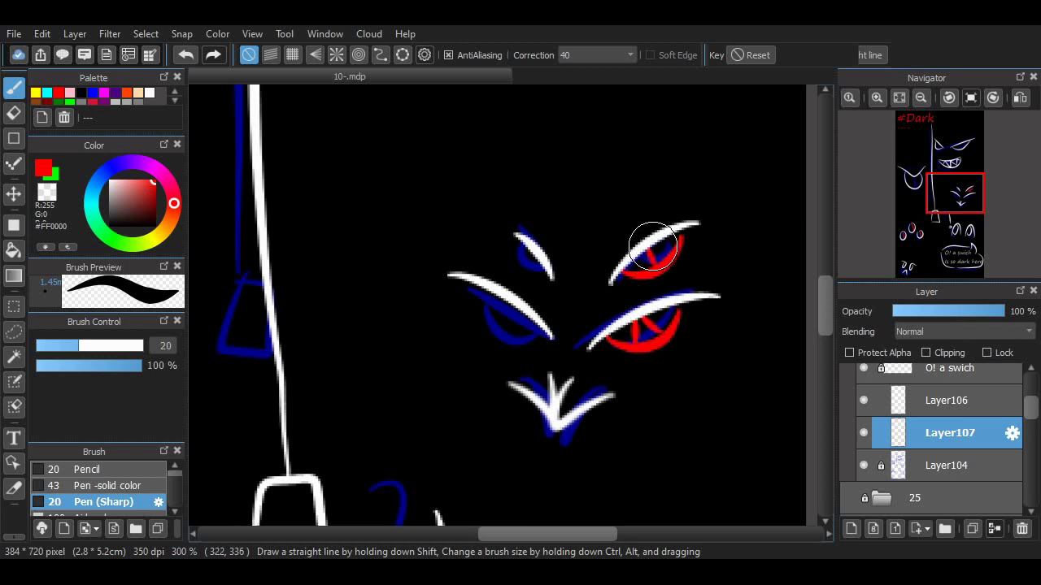
Draw matching red crescent eyes with inner pupil lines under the two left brows of the four-eyed face.
{"action": "left_click_drag", "start_coordinate": [515, 242], "coordinate": [529, 252]}
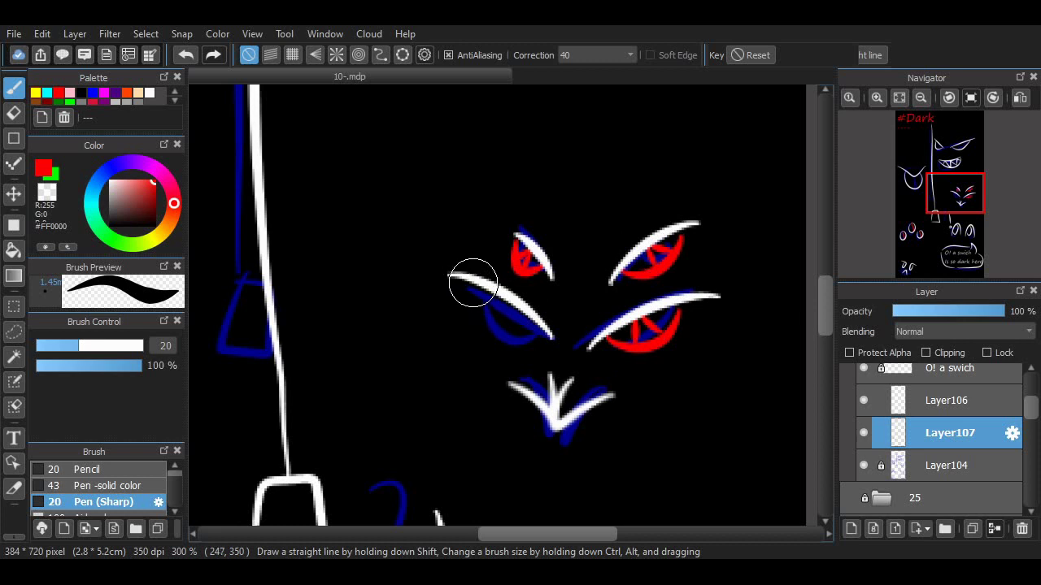
{"action": "mouse_move", "coordinate": [472, 283]}
{"action": "left_mouse_down"}
{"action": "mouse_move", "coordinate": [502, 339]}
{"action": "mouse_move", "coordinate": [536, 330]}
{"action": "mouse_move", "coordinate": [511, 310]}
{"action": "mouse_move", "coordinate": [485, 310]}
{"action": "mouse_move", "coordinate": [501, 298]}
{"action": "mouse_move", "coordinate": [515, 329]}
{"action": "mouse_move", "coordinate": [485, 315]}
{"action": "mouse_move", "coordinate": [508, 297]}
{"action": "mouse_move", "coordinate": [498, 321]}
{"action": "mouse_move", "coordinate": [485, 315]}
{"action": "mouse_move", "coordinate": [509, 301]}
{"action": "left_mouse_up"}
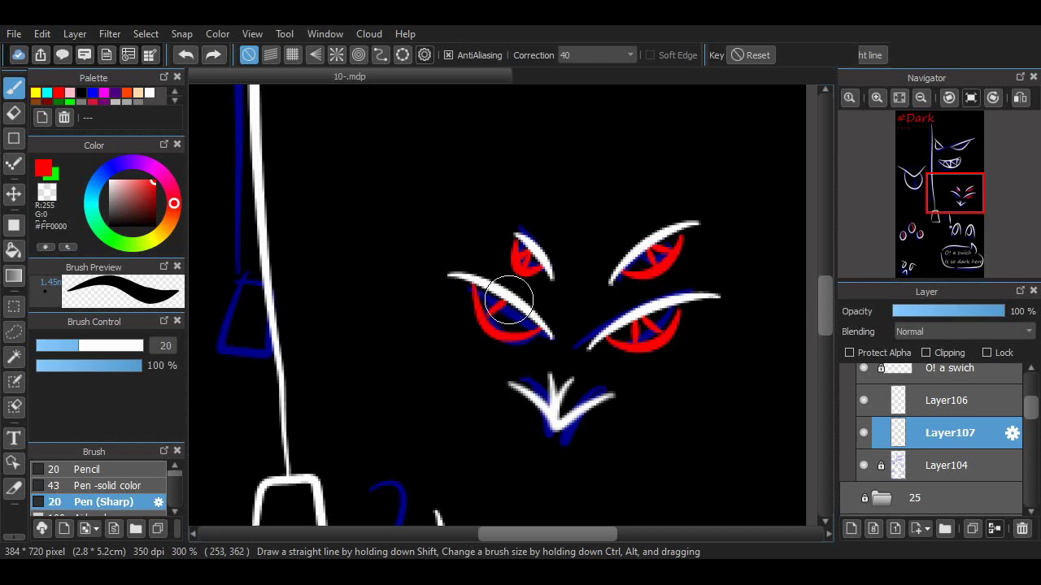
{"action": "key", "text": "ctrl+z"}
{"action": "key", "text": "ctrl+z"}
{"action": "key", "text": "ctrl+z"}
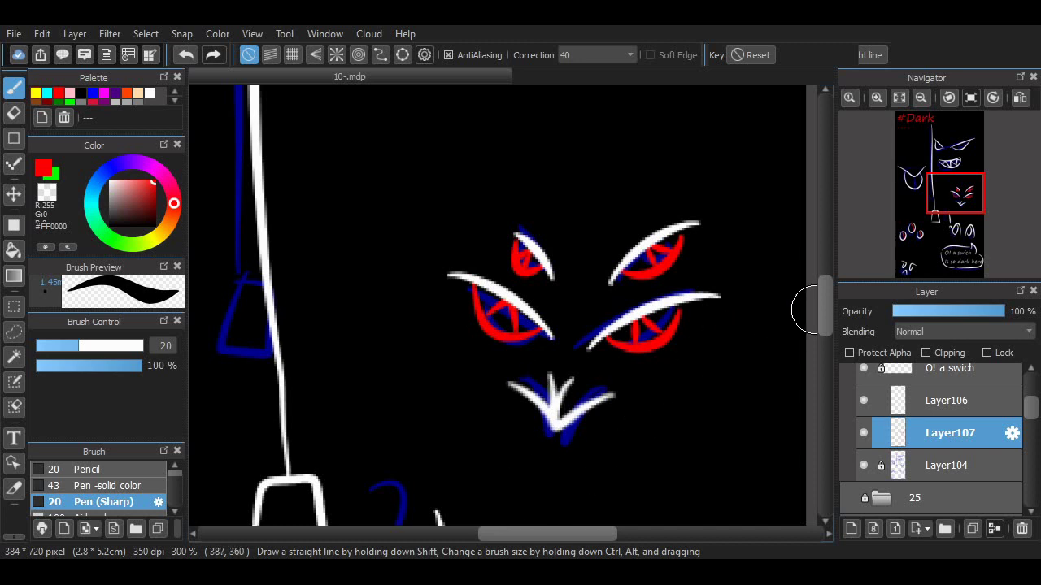
Draw a red slit pupil in each of the two slanted eyes above the toothy grin.
{"action": "scroll", "coordinate": [809, 309], "scroll_direction": "up", "scroll_amount": 8}
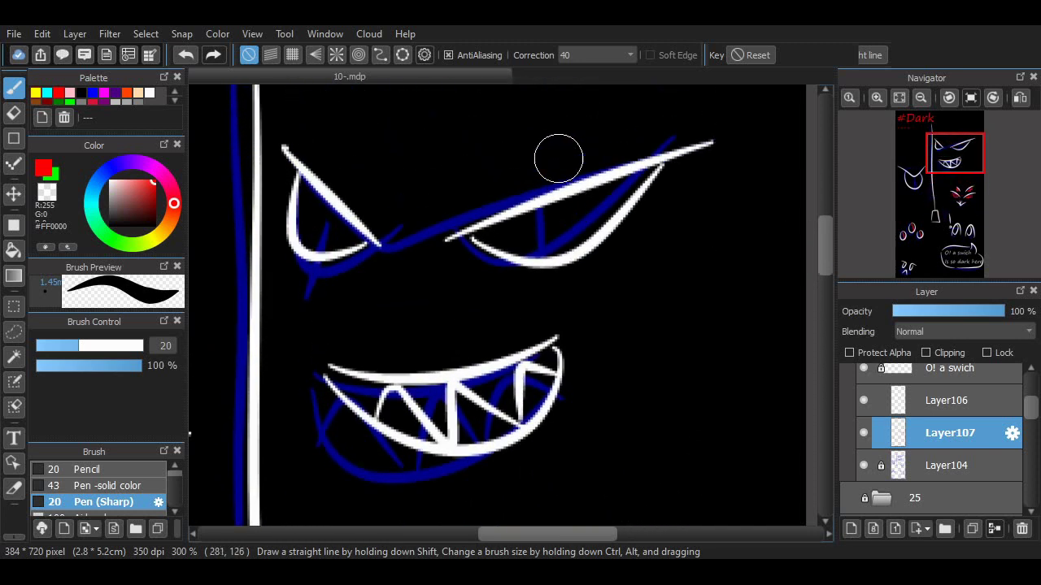
{"action": "left_click_drag", "start_coordinate": [560, 200], "coordinate": [579, 283]}
{"action": "key", "text": "ctrl+z"}
{"action": "left_click_drag", "start_coordinate": [560, 201], "coordinate": [576, 249]}
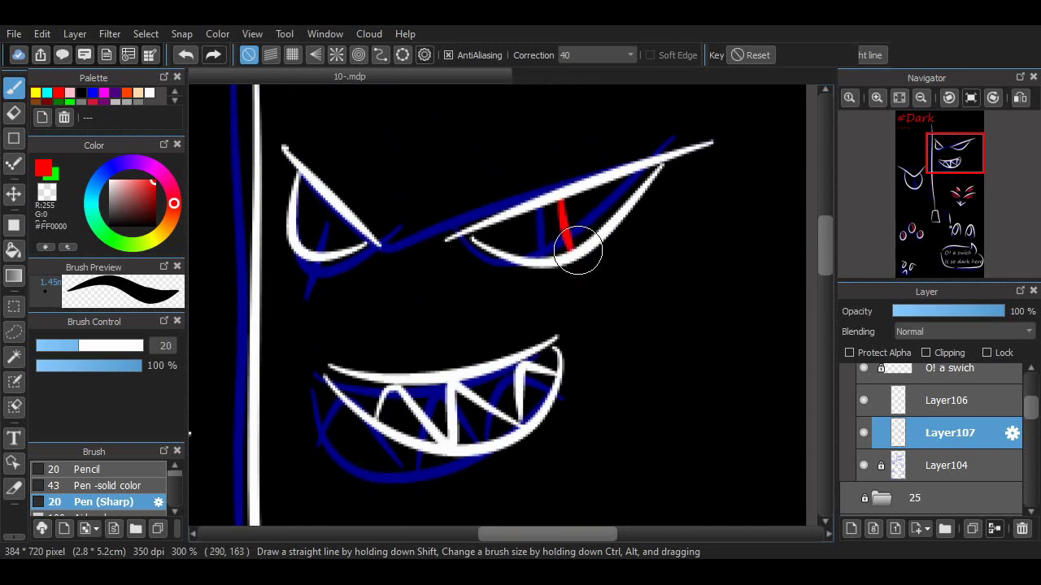
{"action": "left_click_drag", "start_coordinate": [325, 204], "coordinate": [312, 243]}
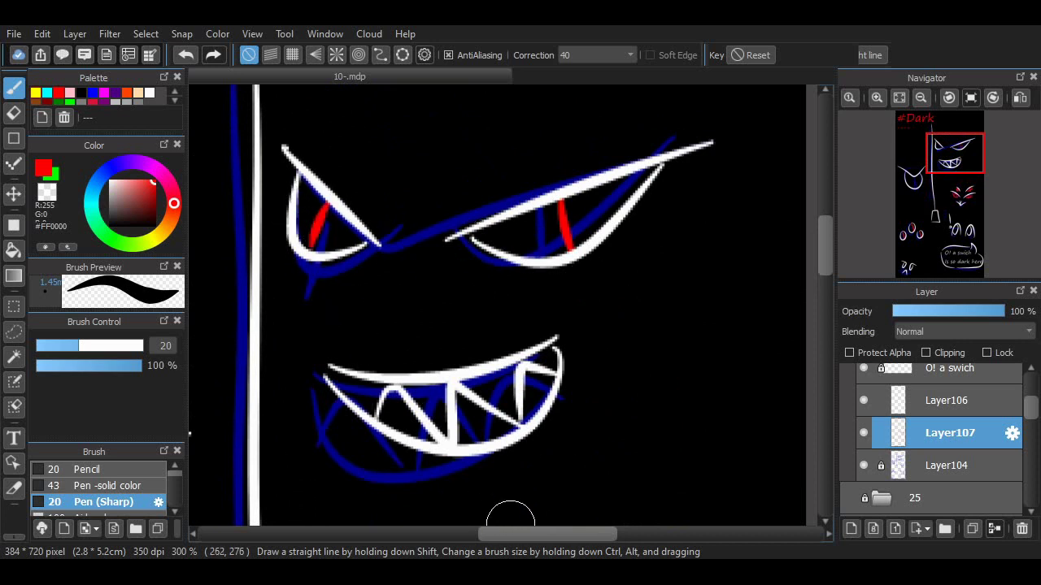
Draw a long curved red slit pupil down the middle of the large single eye left of the cord.
{"action": "left_click_drag", "start_coordinate": [512, 534], "coordinate": [422, 535]}
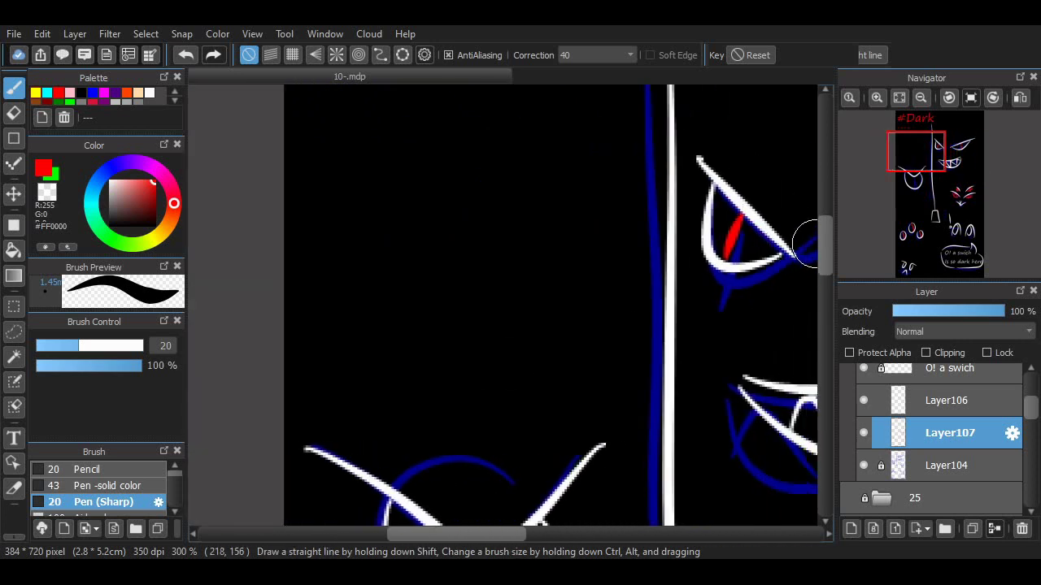
{"action": "scroll", "coordinate": [813, 244], "scroll_direction": "down", "scroll_amount": 5}
{"action": "mouse_move", "coordinate": [485, 190]}
{"action": "left_mouse_down"}
{"action": "mouse_move", "coordinate": [468, 317]}
{"action": "mouse_move", "coordinate": [493, 237]}
{"action": "mouse_move", "coordinate": [517, 322]}
{"action": "left_mouse_up"}
{"action": "key", "text": "ctrl+z"}
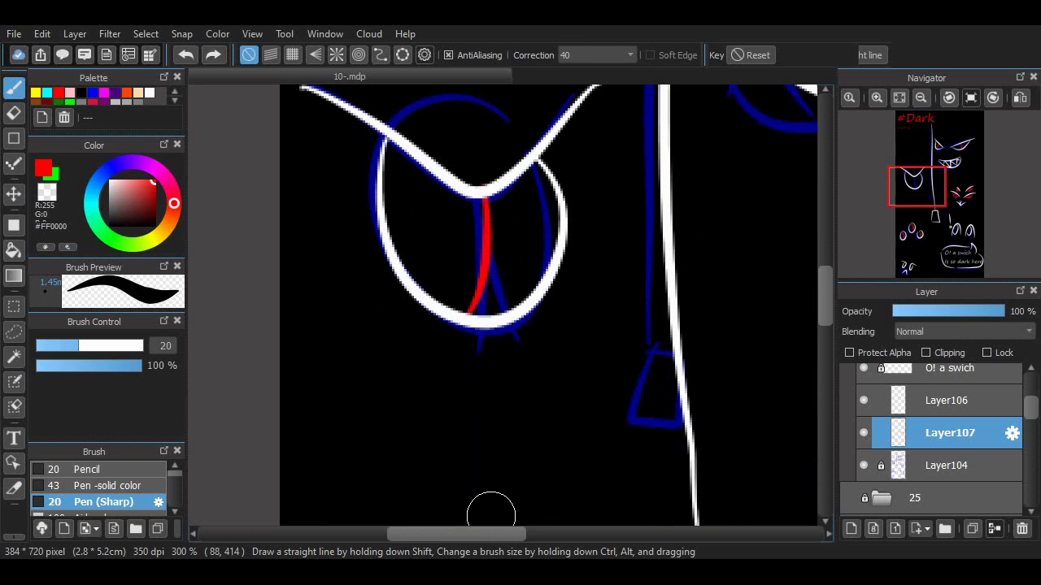
Hide the blue Layer104 sketch and review the inked drawing across the whole canvas.
{"action": "left_click", "coordinate": [899, 98]}
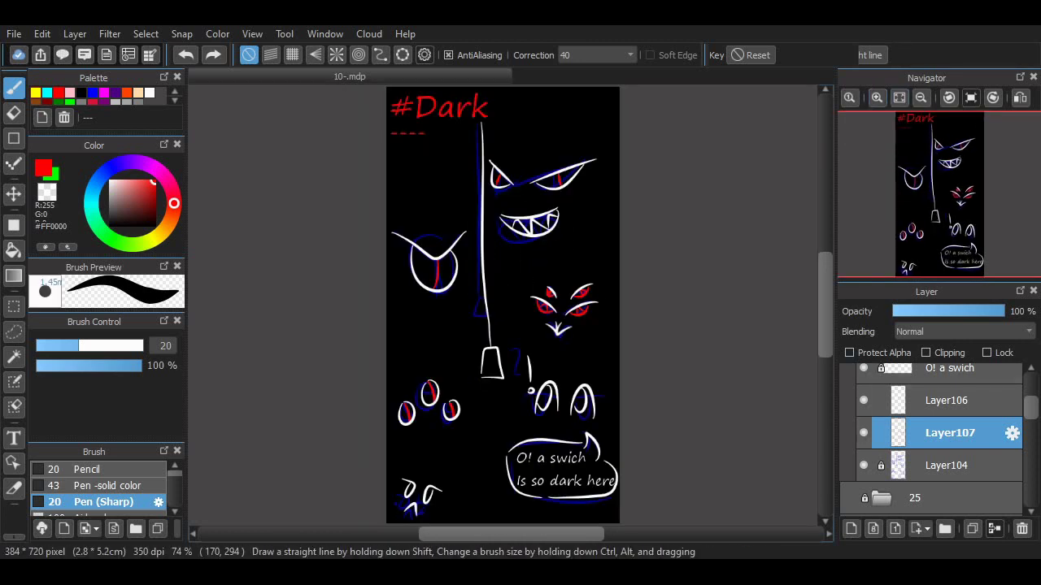
{"action": "left_click", "coordinate": [864, 466]}
{"action": "left_click_drag", "start_coordinate": [586, 533], "coordinate": [606, 533]}
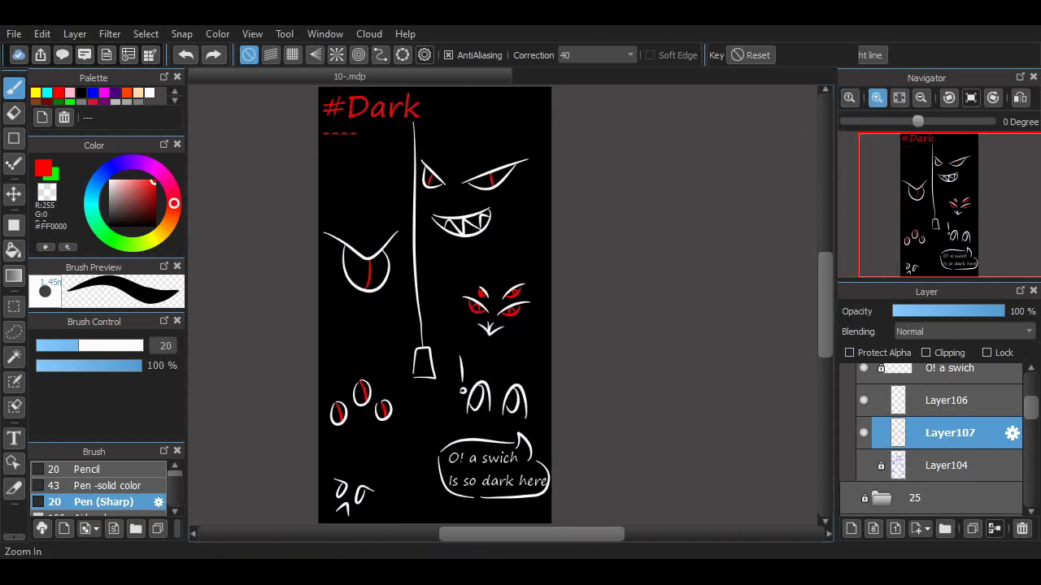
{"action": "left_click", "coordinate": [877, 98]}
{"action": "left_click_drag", "start_coordinate": [824, 294], "coordinate": [824, 318]}
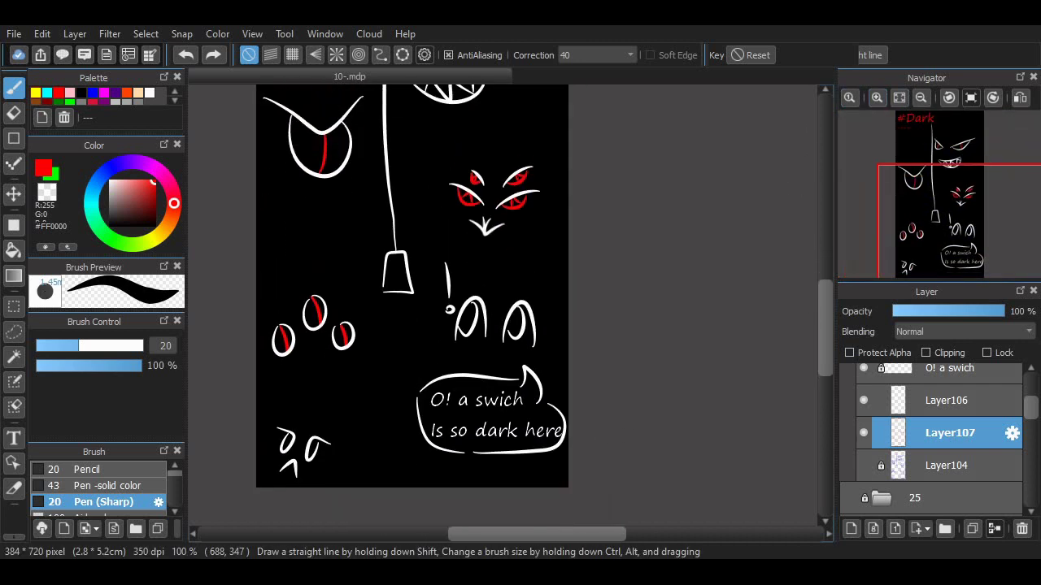
{"action": "scroll", "coordinate": [812, 287], "scroll_direction": "up", "scroll_amount": 5}
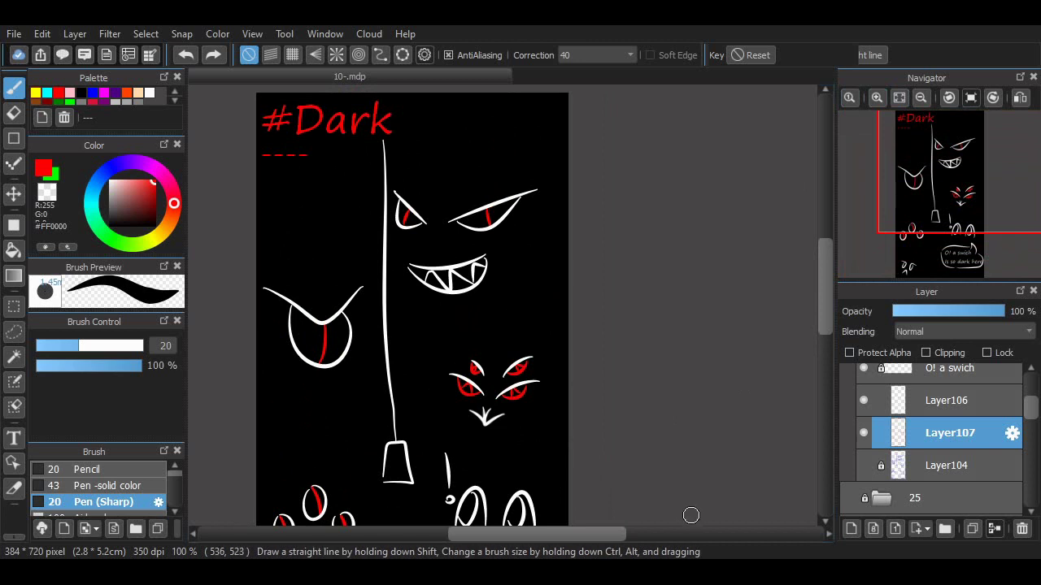
{"action": "scroll", "coordinate": [550, 514], "scroll_direction": "left", "scroll_amount": 3}
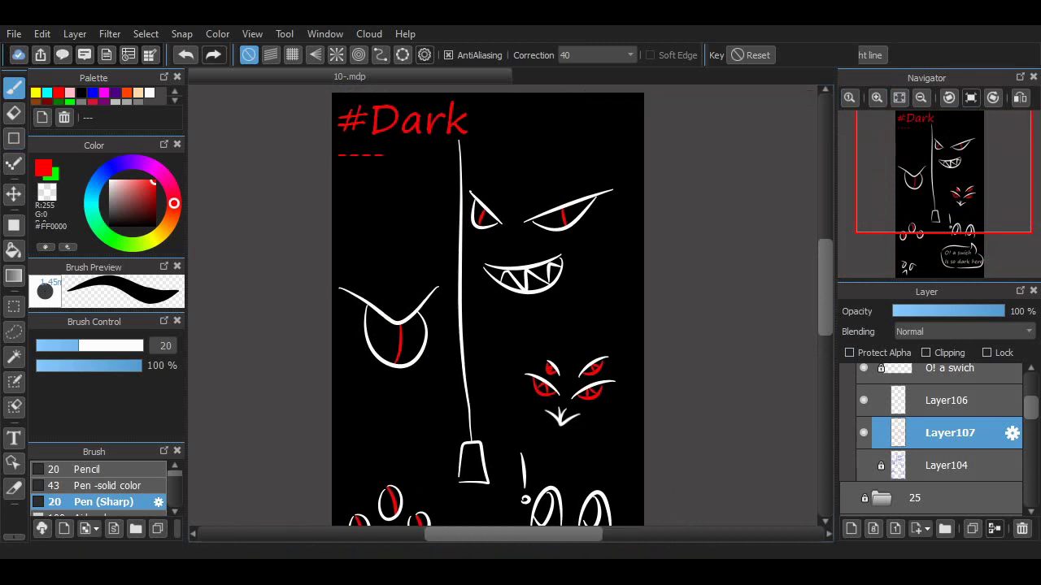
Make Layer106 the active layer with white as the drawing colour, viewing the grinning face at 200% zoom.
{"action": "left_click", "coordinate": [949, 400]}
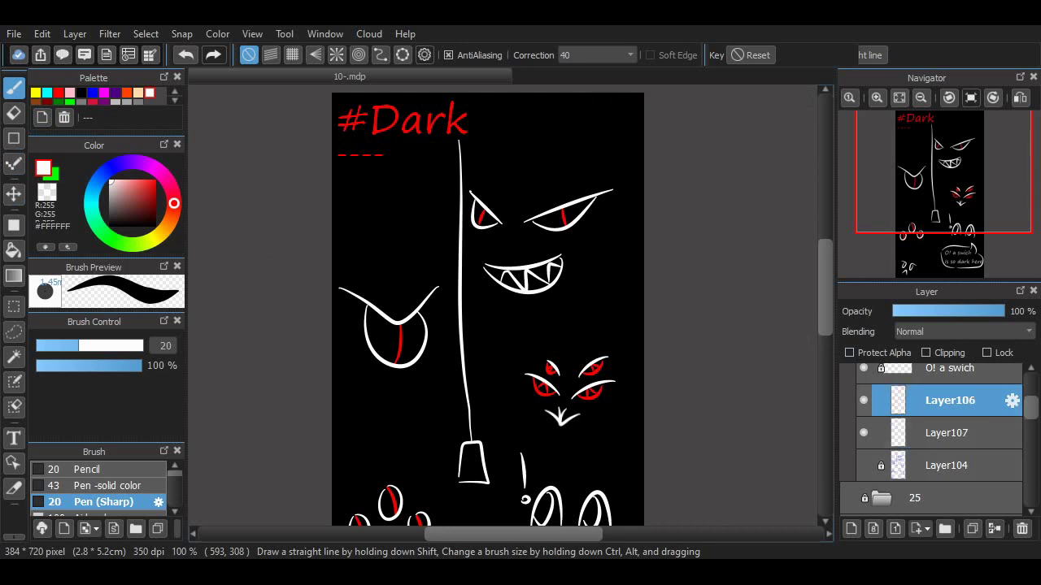
{"action": "left_click", "coordinate": [863, 400]}
{"action": "left_click", "coordinate": [863, 400]}
{"action": "left_click", "coordinate": [877, 98]}
{"action": "left_click", "coordinate": [876, 97]}
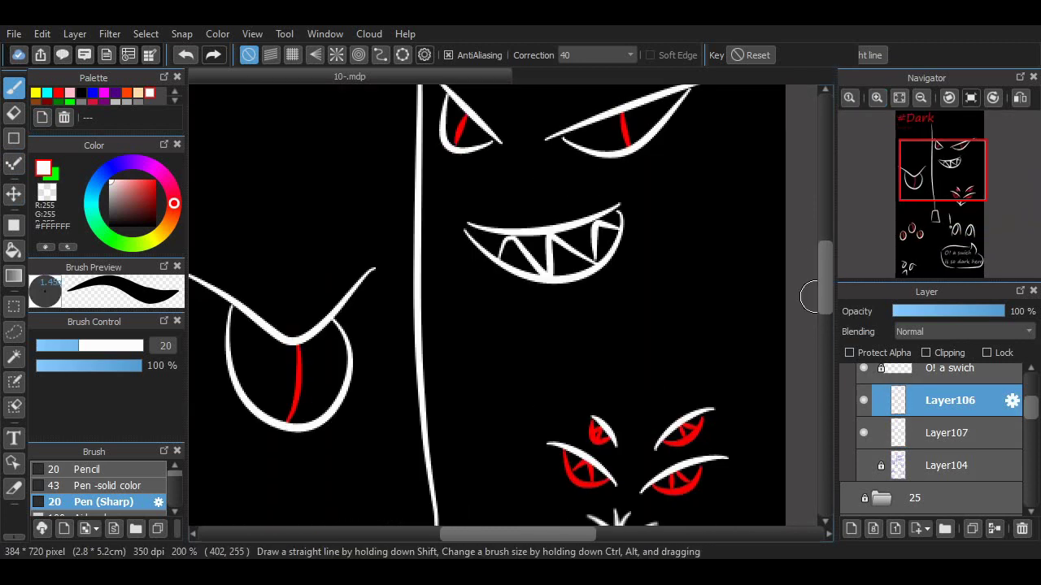
{"action": "left_click_drag", "start_coordinate": [824, 295], "coordinate": [824, 275]}
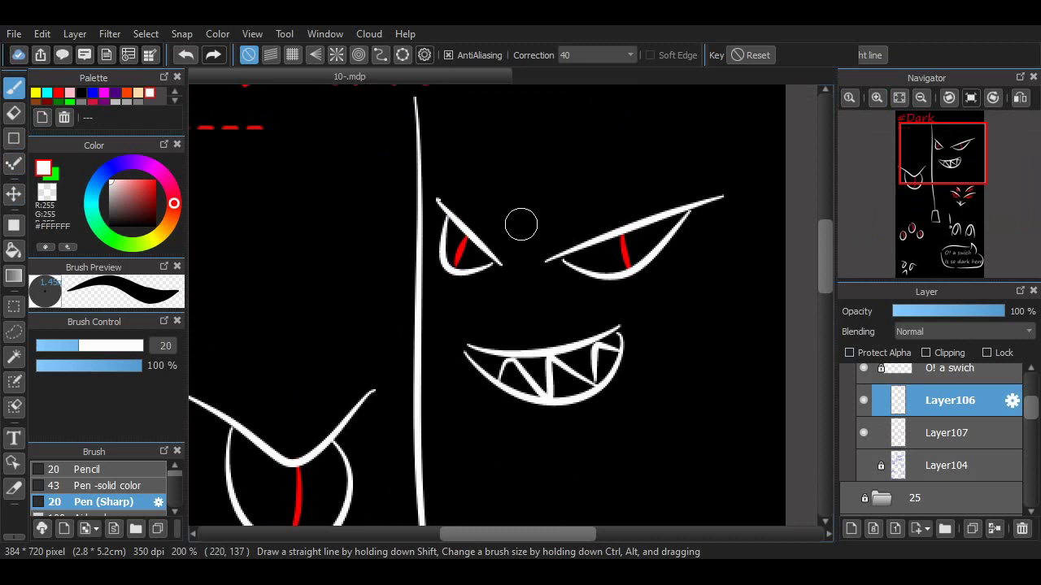
{"action": "mouse_move", "coordinate": [632, 184]}
{"action": "left_mouse_down"}
{"action": "mouse_move", "coordinate": [743, 99]}
{"action": "mouse_move", "coordinate": [720, 188]}
{"action": "left_mouse_up"}
{"action": "scroll", "coordinate": [804, 234], "scroll_direction": "up", "scroll_amount": 2}
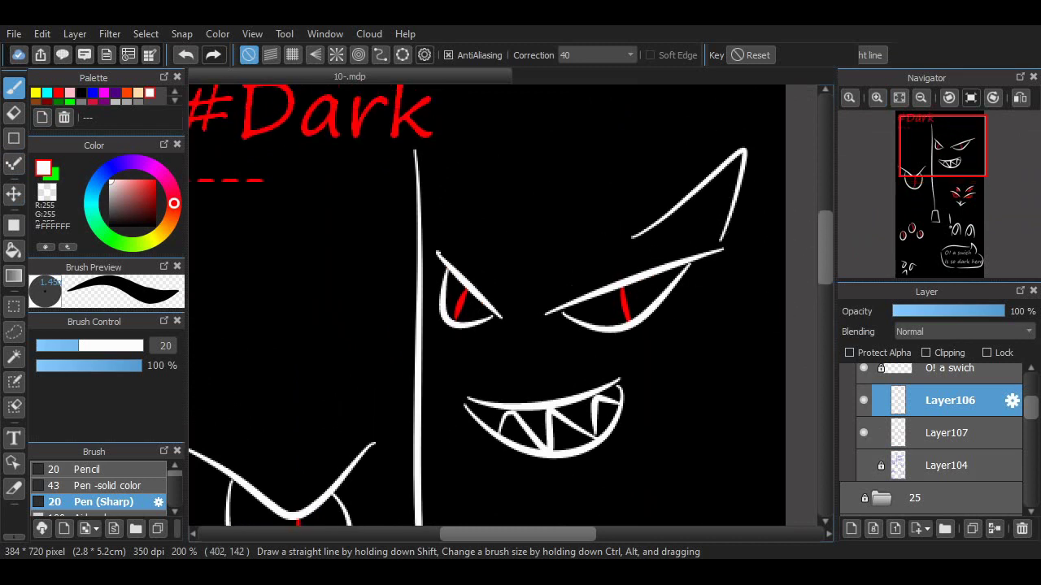
{"action": "key", "text": "ctrl+z"}
{"action": "mouse_move", "coordinate": [655, 231]}
{"action": "left_mouse_down"}
{"action": "mouse_move", "coordinate": [692, 203]}
{"action": "mouse_move", "coordinate": [697, 128]}
{"action": "left_mouse_up"}
{"action": "key", "text": "ctrl+z"}
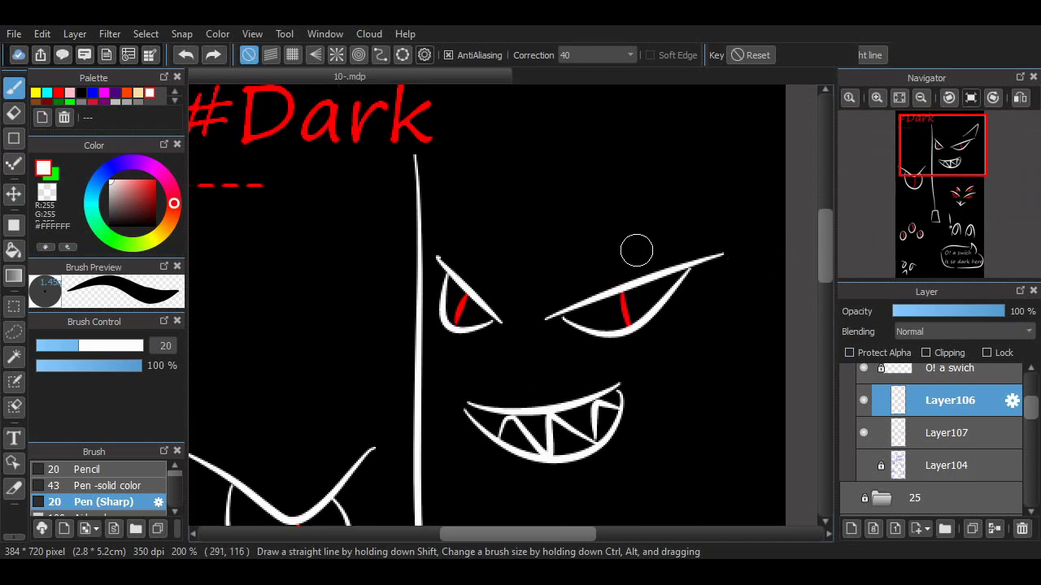
Draw two curved, pointed horns in white above the slanted eyes of the grinning face.
{"action": "left_click_drag", "start_coordinate": [636, 249], "coordinate": [712, 153]}
{"action": "left_click_drag", "start_coordinate": [750, 205], "coordinate": [756, 251]}
{"action": "mouse_move", "coordinate": [440, 238]}
{"action": "left_mouse_down"}
{"action": "mouse_move", "coordinate": [544, 156]}
{"action": "mouse_move", "coordinate": [521, 252]}
{"action": "left_mouse_up"}
Draw a pointed, angular horn in white above the V-shaped brow of the large single eye.
{"action": "left_click_drag", "start_coordinate": [529, 534], "coordinate": [499, 534]}
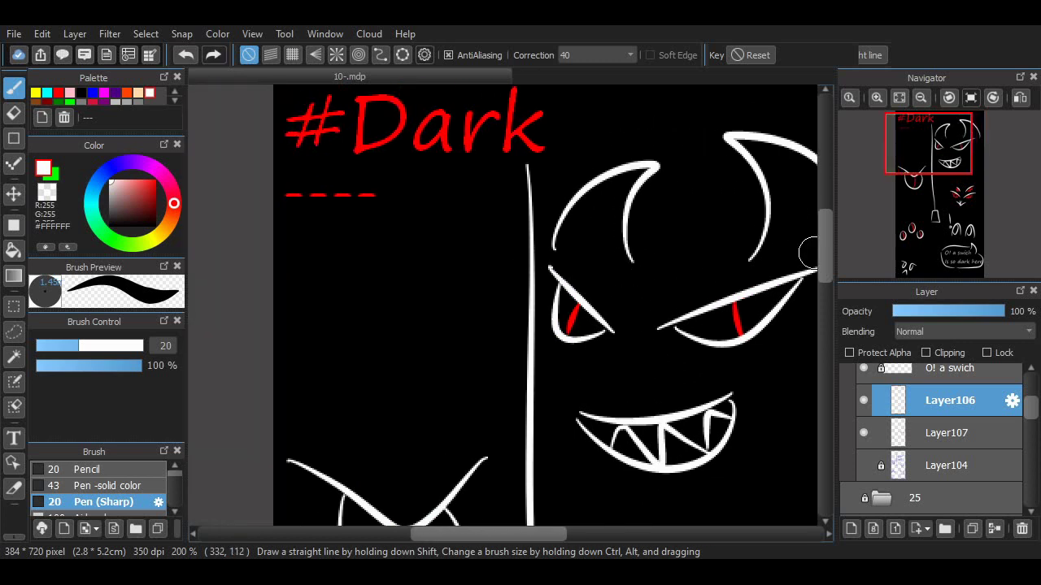
{"action": "left_click_drag", "start_coordinate": [824, 260], "coordinate": [824, 305]}
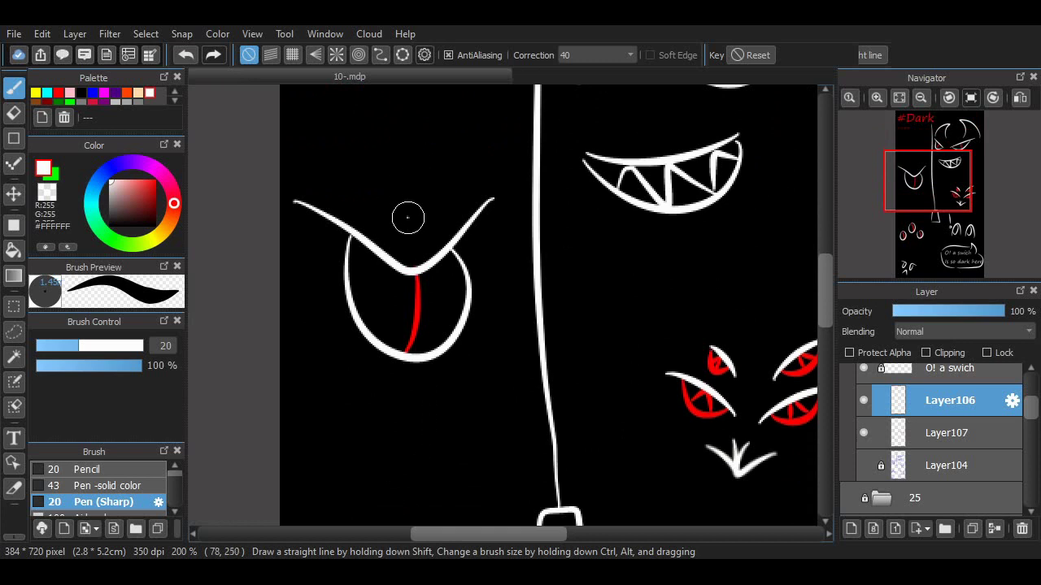
{"action": "mouse_move", "coordinate": [408, 217]}
{"action": "left_mouse_down"}
{"action": "mouse_move", "coordinate": [460, 126]}
{"action": "mouse_move", "coordinate": [376, 170]}
{"action": "left_mouse_up"}
Draw a short curved white stroke on each side of the four-eyed face's pointed mouth.
{"action": "scroll", "coordinate": [470, 521], "scroll_direction": "right", "scroll_amount": 3}
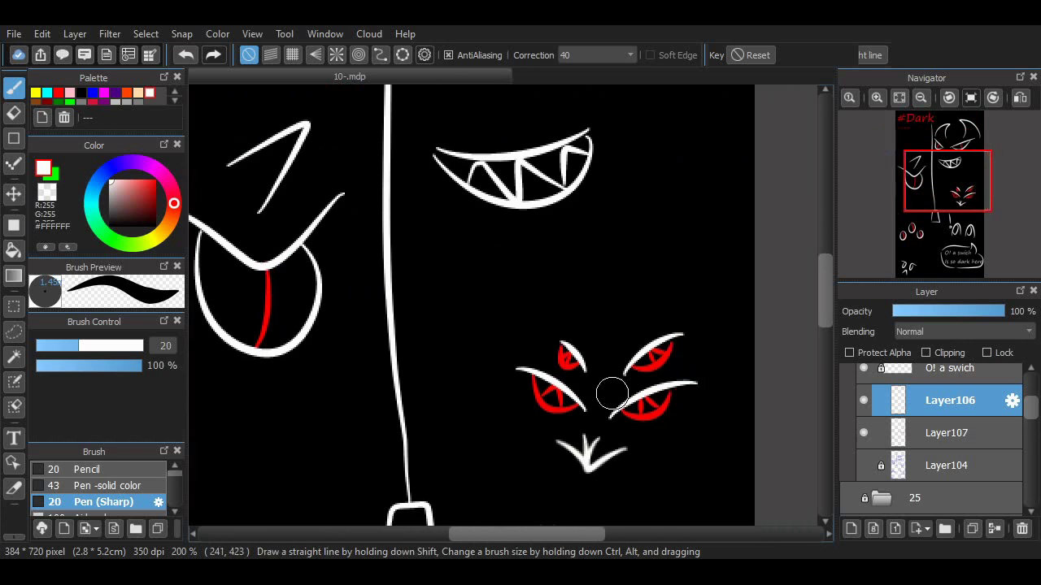
{"action": "scroll", "coordinate": [811, 261], "scroll_direction": "down", "scroll_amount": 3}
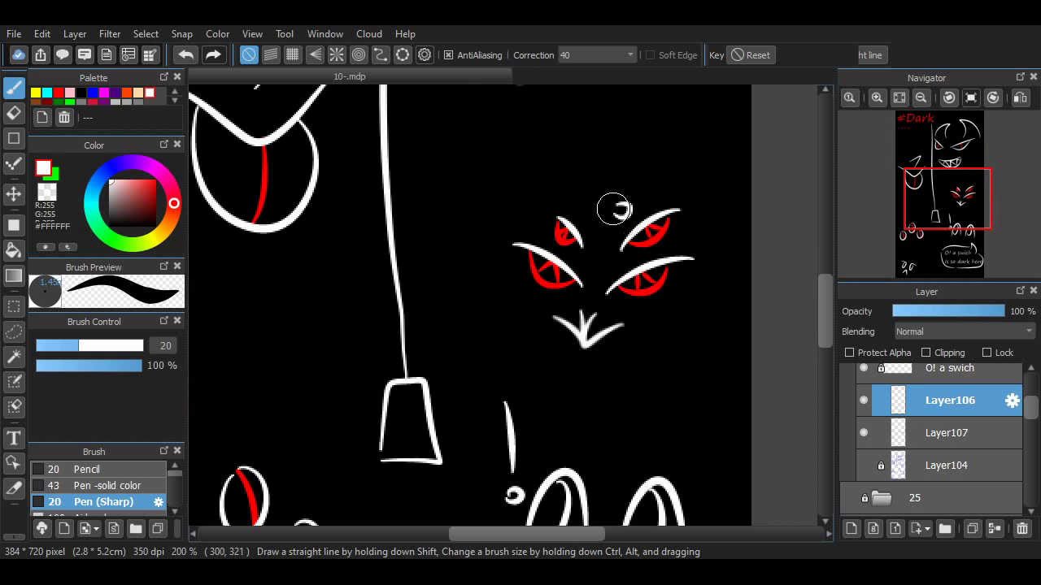
{"action": "key", "text": "ctrl+z"}
{"action": "key", "text": "ctrl+z"}
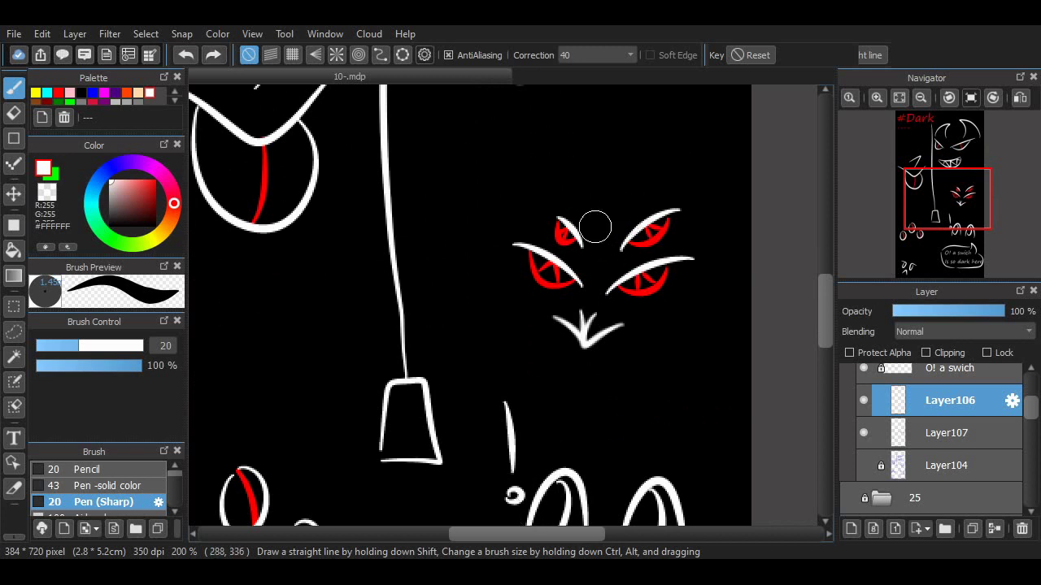
{"action": "left_click_drag", "start_coordinate": [624, 331], "coordinate": [636, 318]}
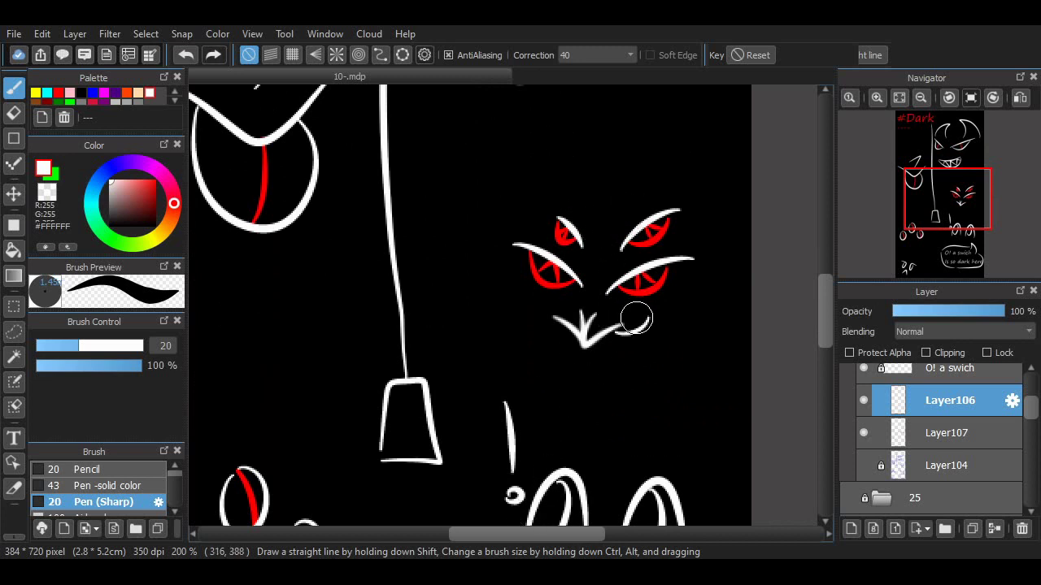
{"action": "scroll", "coordinate": [549, 504], "scroll_direction": "left", "scroll_amount": 2}
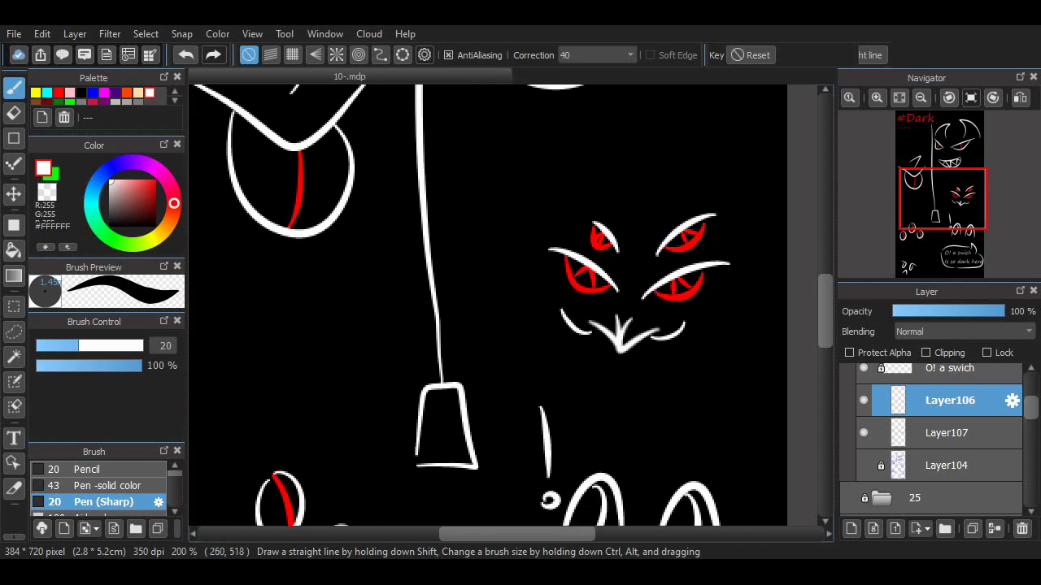
Draw a V-shaped white mouth line below the three oval eyes with red pupils.
{"action": "scroll", "coordinate": [809, 289], "scroll_direction": "down", "scroll_amount": 6}
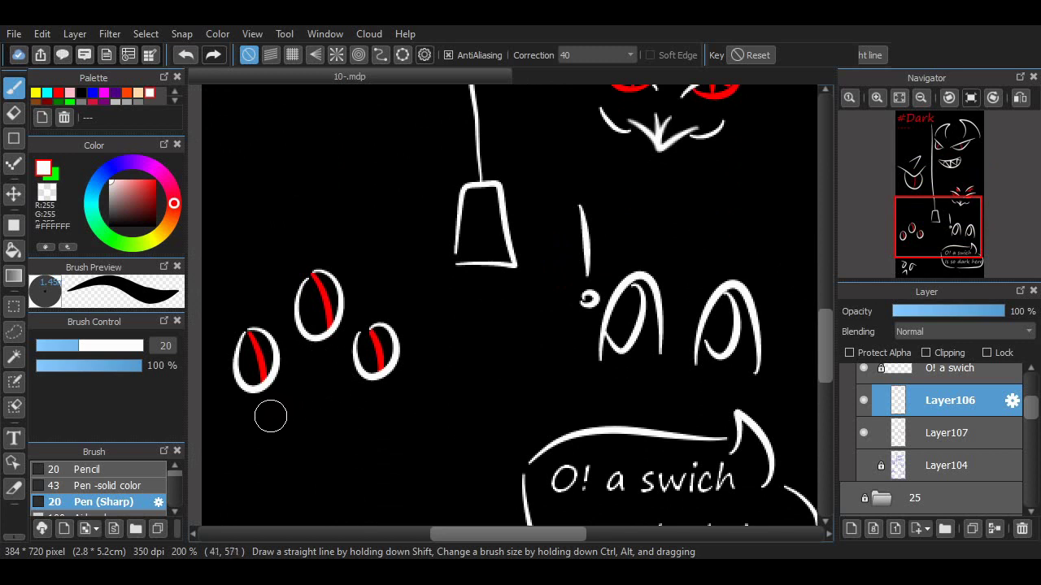
{"action": "mouse_move", "coordinate": [283, 411]}
{"action": "left_mouse_down"}
{"action": "mouse_move", "coordinate": [367, 476]}
{"action": "mouse_move", "coordinate": [383, 407]}
{"action": "left_mouse_up"}
{"action": "key", "text": "ctrl+z"}
{"action": "mouse_move", "coordinate": [273, 410]}
{"action": "left_mouse_down"}
{"action": "mouse_move", "coordinate": [340, 435]}
{"action": "mouse_move", "coordinate": [363, 416]}
{"action": "left_mouse_up"}
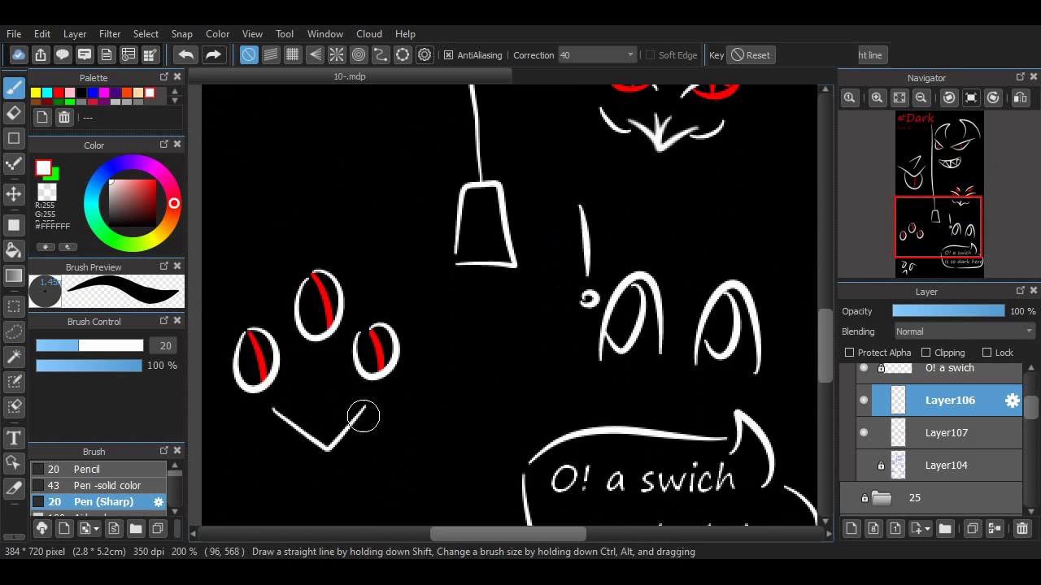
Undo the V-shaped mouth line below the three oval eyes.
{"action": "key", "text": "ctrl+z"}
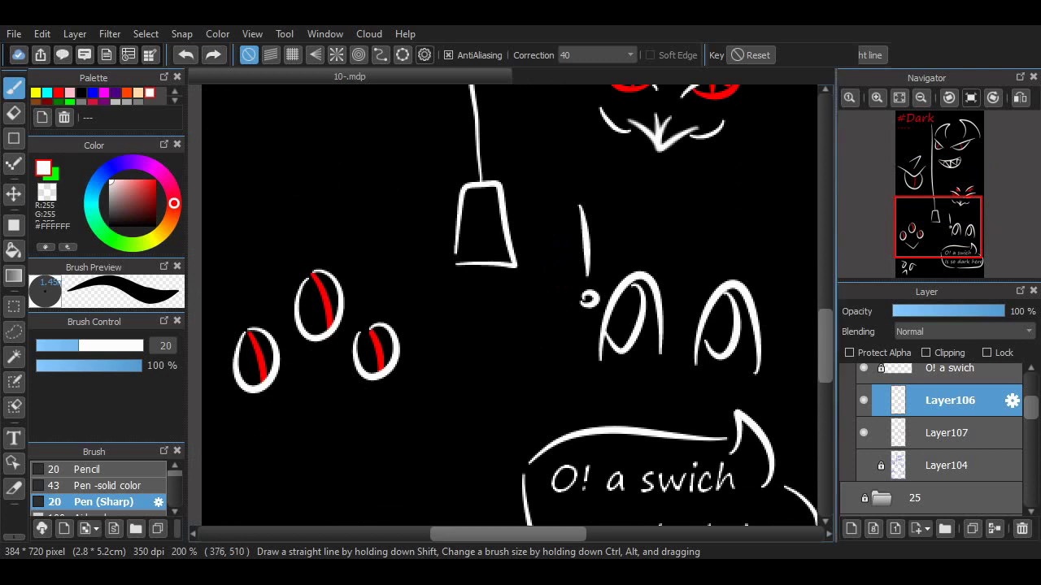
{"action": "scroll", "coordinate": [807, 315], "scroll_direction": "down", "scroll_amount": 4}
{"action": "left_click_drag", "start_coordinate": [826, 363], "coordinate": [825, 366]}
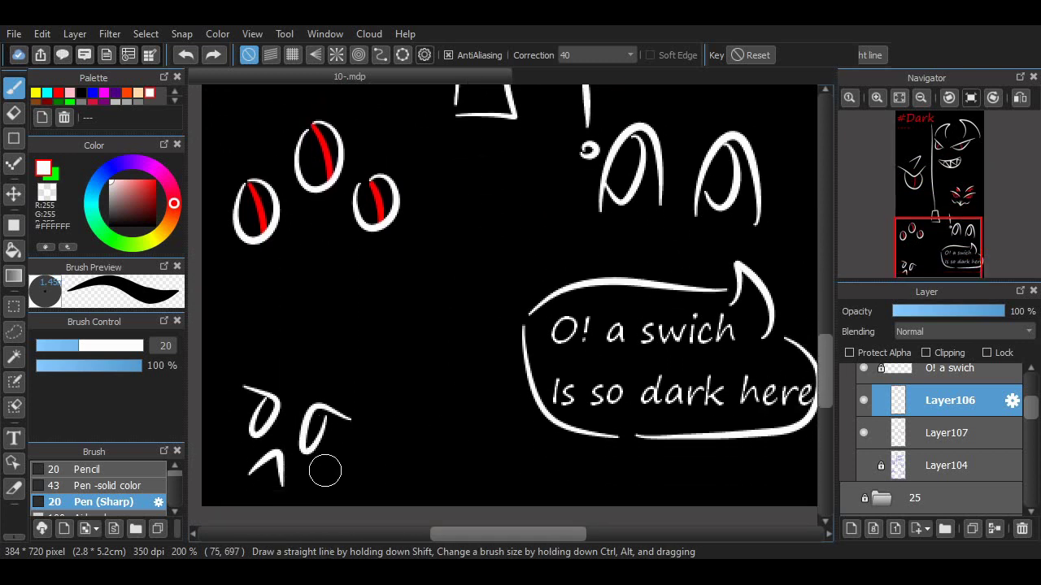
{"action": "mouse_move", "coordinate": [341, 459]}
{"action": "left_mouse_down"}
{"action": "mouse_move", "coordinate": [336, 490]}
{"action": "mouse_move", "coordinate": [390, 466]}
{"action": "mouse_move", "coordinate": [331, 496]}
{"action": "mouse_move", "coordinate": [345, 471]}
{"action": "mouse_move", "coordinate": [352, 490]}
{"action": "mouse_move", "coordinate": [380, 485]}
{"action": "left_mouse_up"}
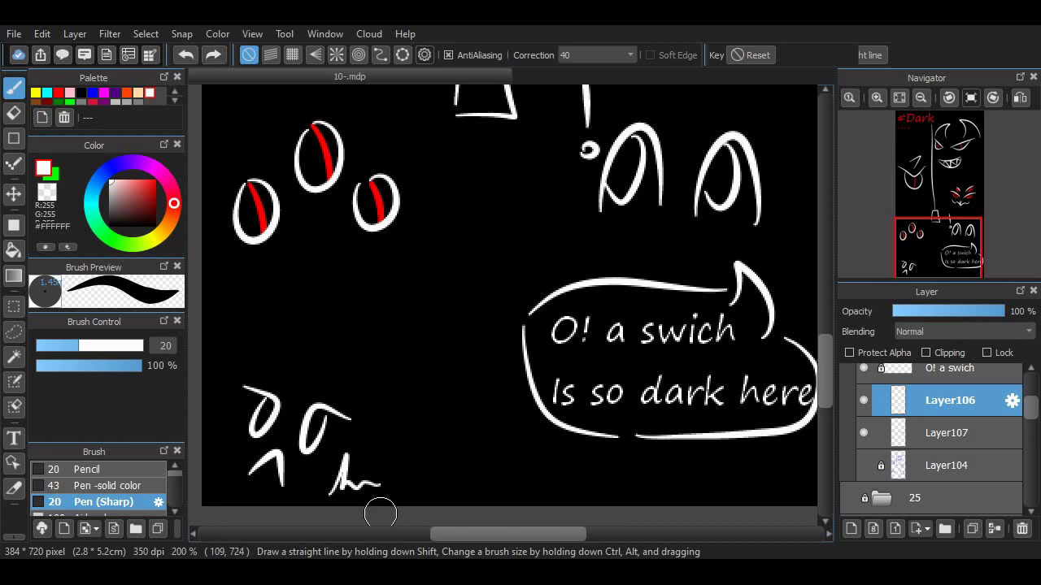
{"action": "key", "text": "ctrl+z"}
{"action": "mouse_move", "coordinate": [362, 523]}
{"action": "left_mouse_down"}
{"action": "mouse_move", "coordinate": [352, 518]}
{"action": "mouse_move", "coordinate": [391, 518]}
{"action": "left_mouse_up"}
Write a white number 3 beside the mouth of the grinning horned face.
{"action": "scroll", "coordinate": [778, 345], "scroll_direction": "up", "scroll_amount": 10}
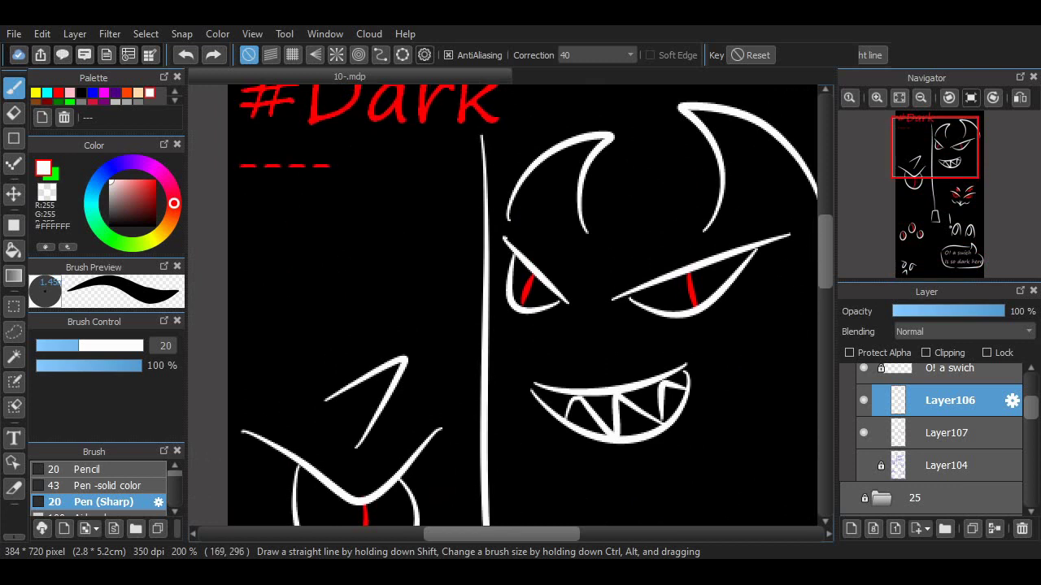
{"action": "mouse_move", "coordinate": [502, 524]}
{"action": "left_mouse_down"}
{"action": "mouse_move", "coordinate": [408, 521]}
{"action": "mouse_move", "coordinate": [483, 521]}
{"action": "left_mouse_up"}
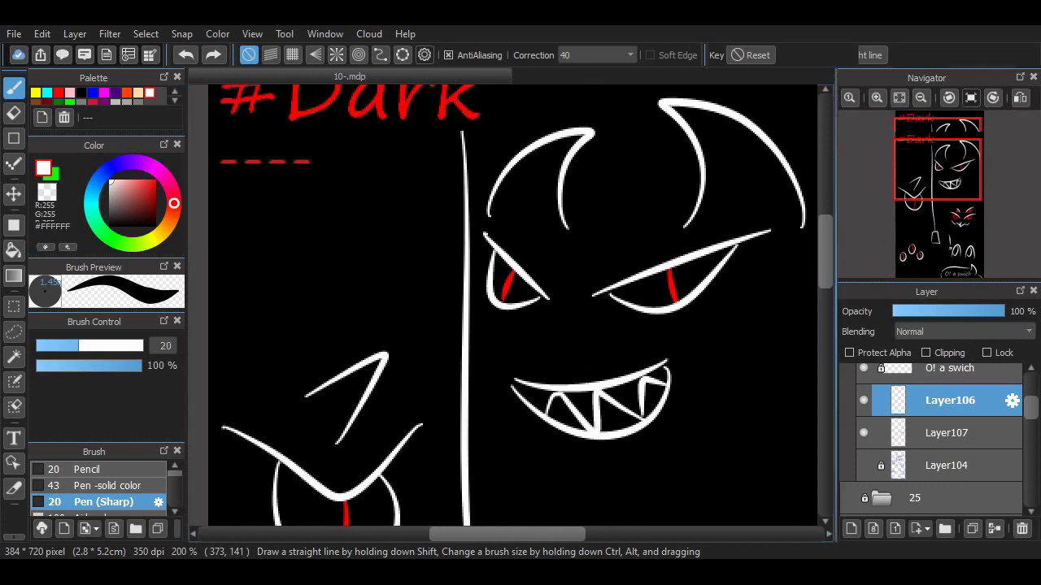
{"action": "left_click_drag", "start_coordinate": [708, 351], "coordinate": [747, 378]}
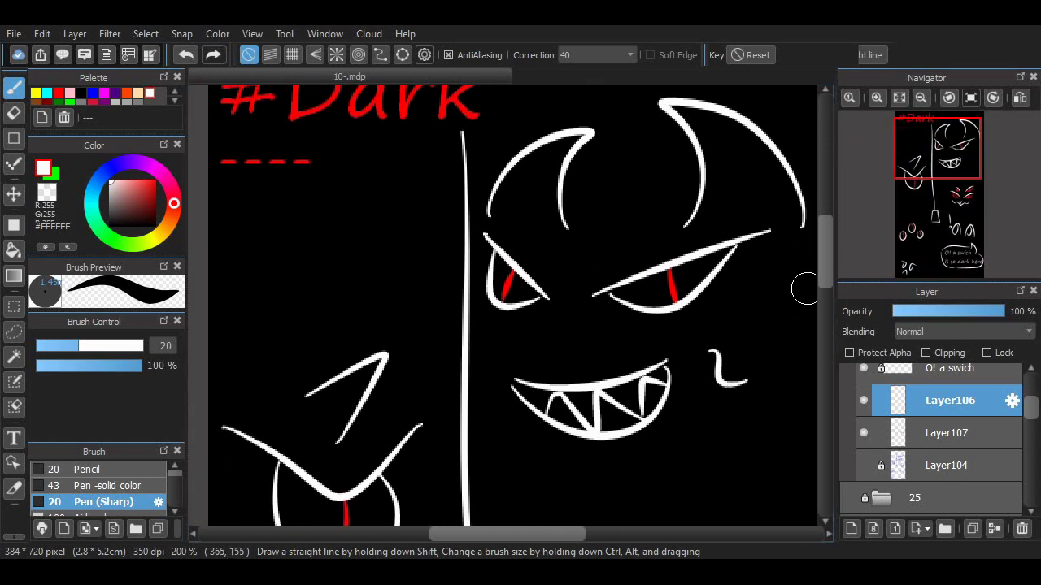
{"action": "left_click_drag", "start_coordinate": [727, 333], "coordinate": [742, 356]}
Write a white number 2 below the large single eye and a 1 beside the four-eyed face.
{"action": "scroll", "coordinate": [422, 302], "scroll_direction": "down", "scroll_amount": 5}
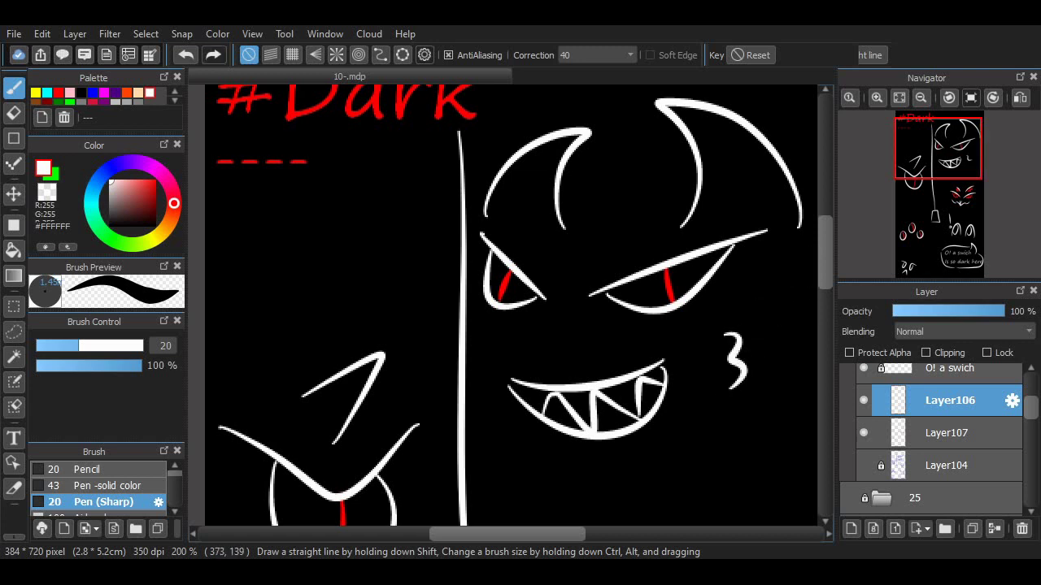
{"action": "left_click_drag", "start_coordinate": [266, 314], "coordinate": [309, 350]}
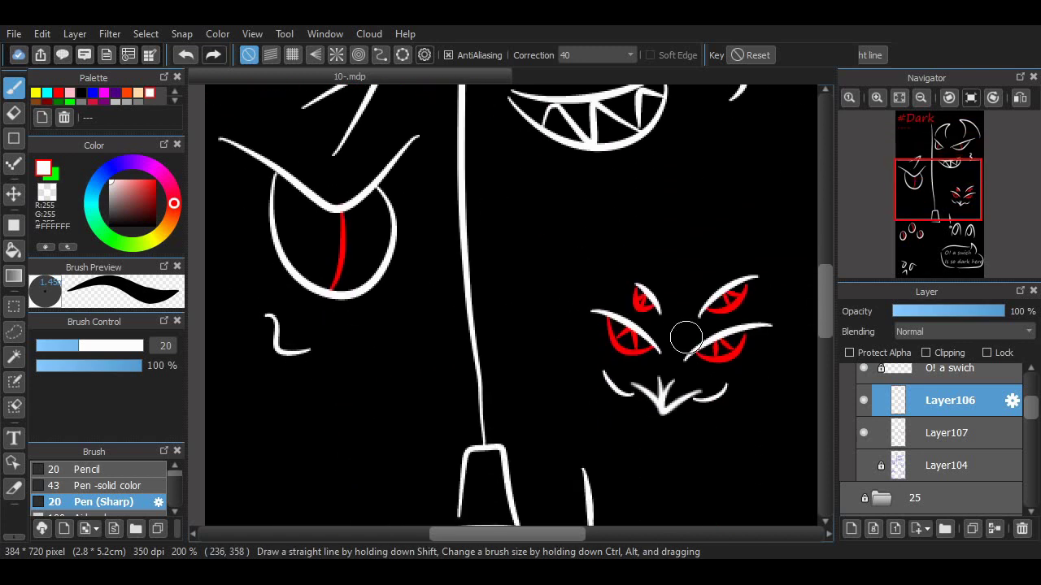
{"action": "scroll", "coordinate": [510, 305], "scroll_direction": "down", "scroll_amount": 5}
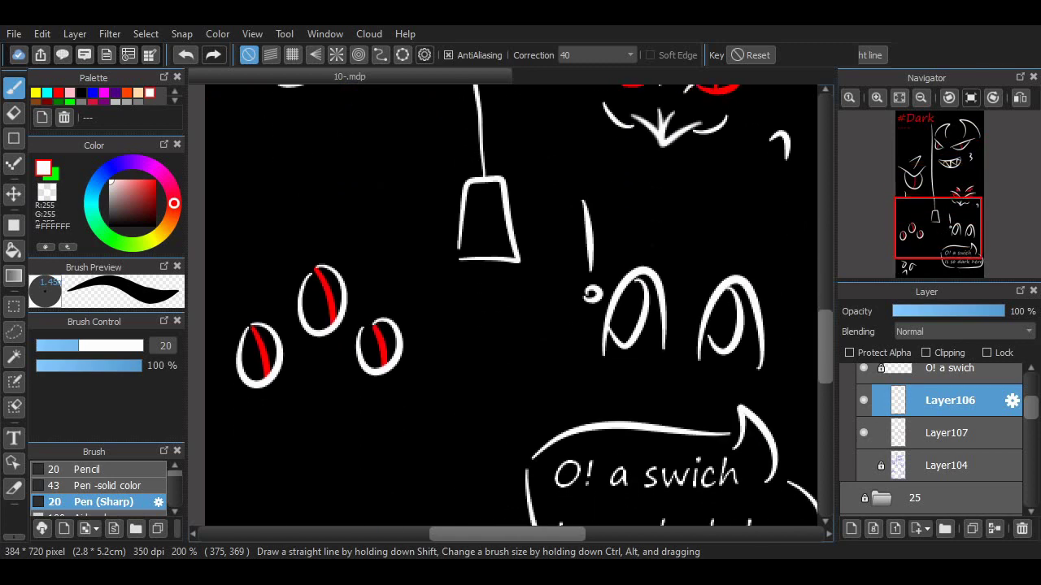
{"action": "scroll", "coordinate": [510, 304], "scroll_direction": "up", "scroll_amount": 4}
{"action": "scroll", "coordinate": [511, 305], "scroll_direction": "down", "scroll_amount": 3}
{"action": "scroll", "coordinate": [931, 439], "scroll_direction": "up", "scroll_amount": 2}
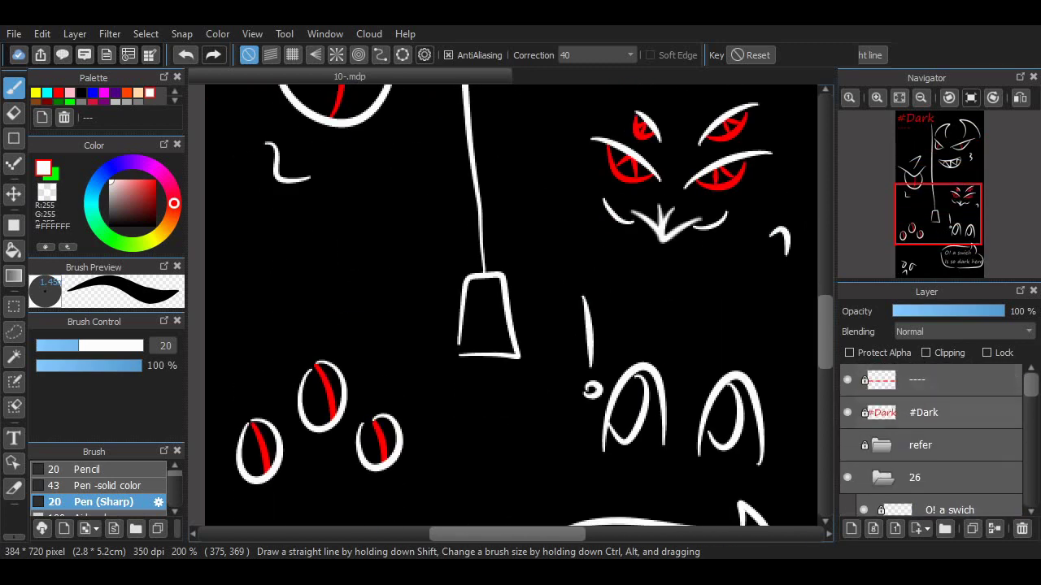
Replace the dashed placeholder text below the "#Dark" title with "Perfect Jumpscare" on two lines in red.
{"action": "left_click", "coordinate": [931, 380]}
{"action": "scroll", "coordinate": [511, 305], "scroll_direction": "down", "scroll_amount": 1}
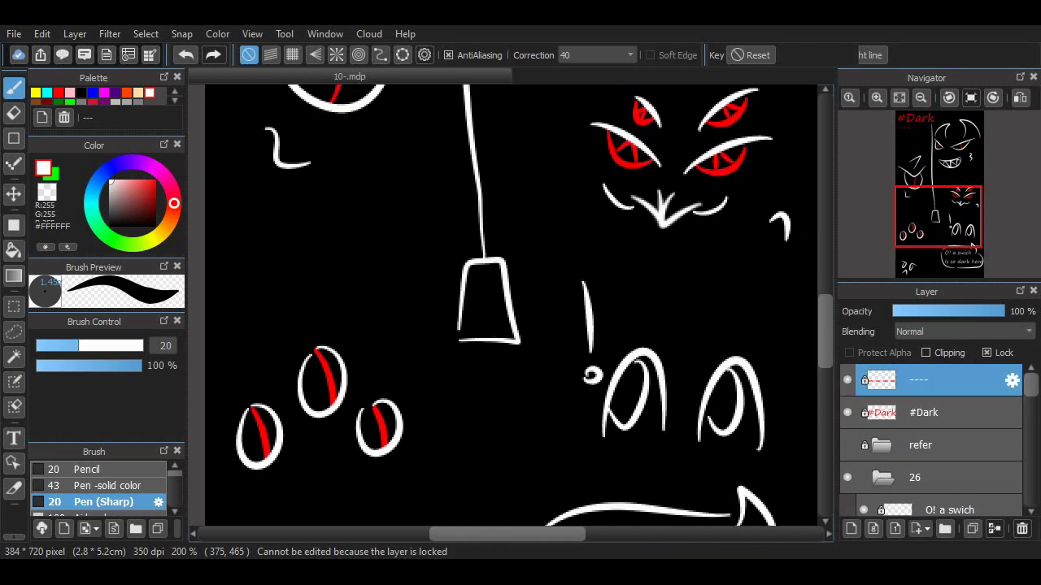
{"action": "scroll", "coordinate": [510, 305], "scroll_direction": "up", "scroll_amount": 6}
{"action": "scroll", "coordinate": [511, 305], "scroll_direction": "up", "scroll_amount": 3}
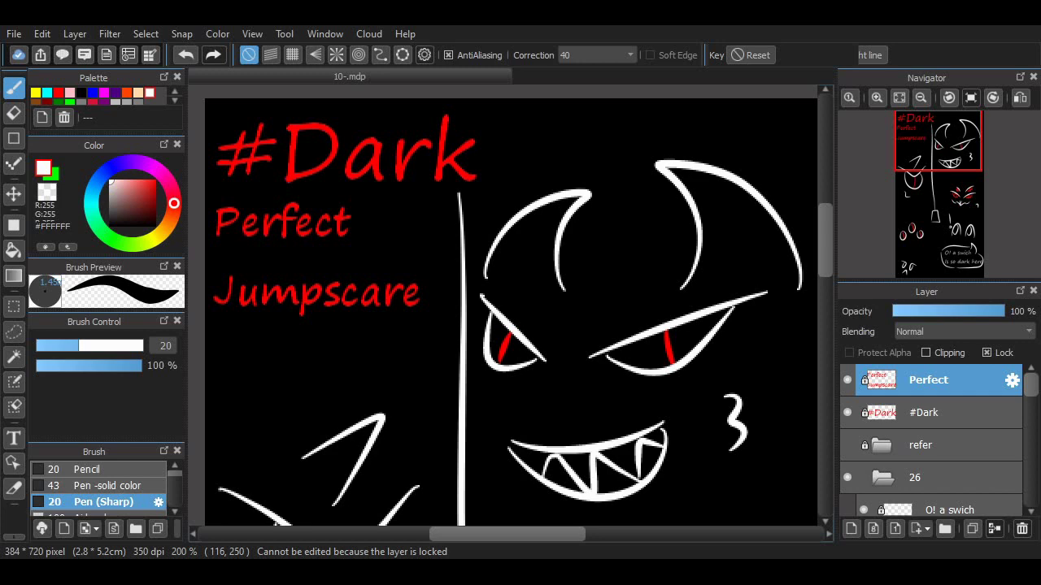
Look over the whole comic canvas, from the red title and numbered monster faces down to the speech bubble.
{"action": "scroll", "coordinate": [429, 388], "scroll_direction": "down", "scroll_amount": 4}
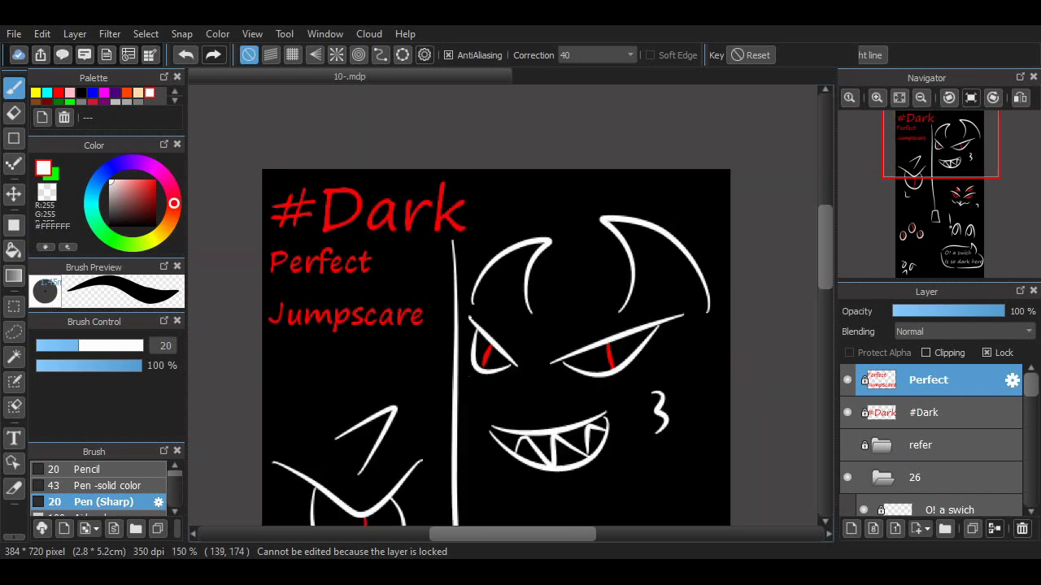
{"action": "scroll", "coordinate": [437, 410], "scroll_direction": "up", "scroll_amount": 1}
{"action": "left_click_drag", "start_coordinate": [825, 261], "coordinate": [825, 297]}
{"action": "scroll", "coordinate": [520, 306], "scroll_direction": "down", "scroll_amount": 6}
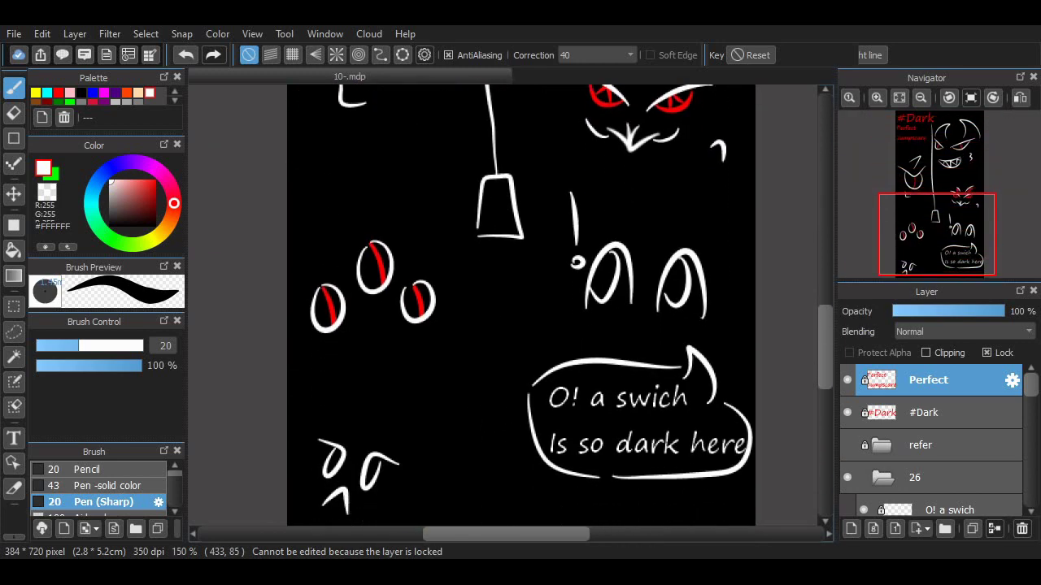
{"action": "scroll", "coordinate": [520, 305], "scroll_direction": "up", "scroll_amount": 3}
{"action": "scroll", "coordinate": [520, 305], "scroll_direction": "up", "scroll_amount": 3}
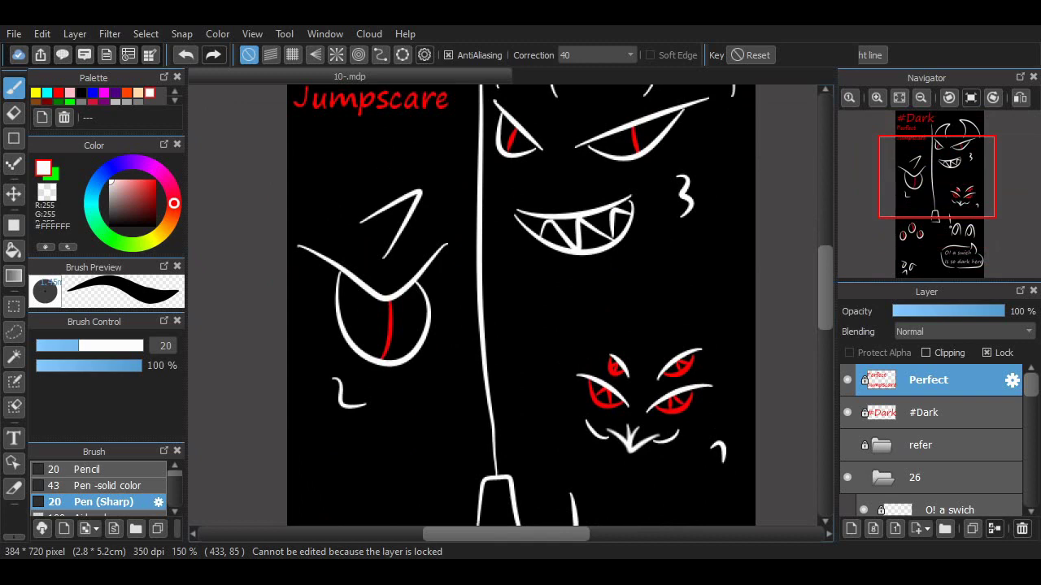
{"action": "left_click_drag", "start_coordinate": [825, 288], "coordinate": [825, 317]}
{"action": "scroll", "coordinate": [611, 181], "scroll_direction": "down", "scroll_amount": 2}
{"action": "scroll", "coordinate": [564, 215], "scroll_direction": "up", "scroll_amount": 1}
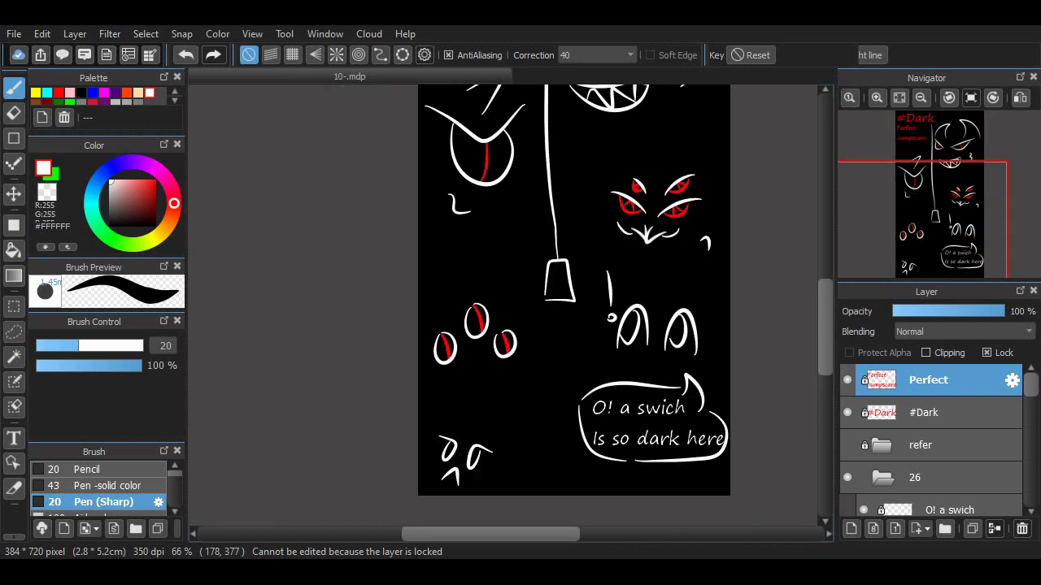
{"action": "scroll", "coordinate": [609, 404], "scroll_direction": "up", "scroll_amount": 3}
{"action": "scroll", "coordinate": [535, 419], "scroll_direction": "down", "scroll_amount": 3}
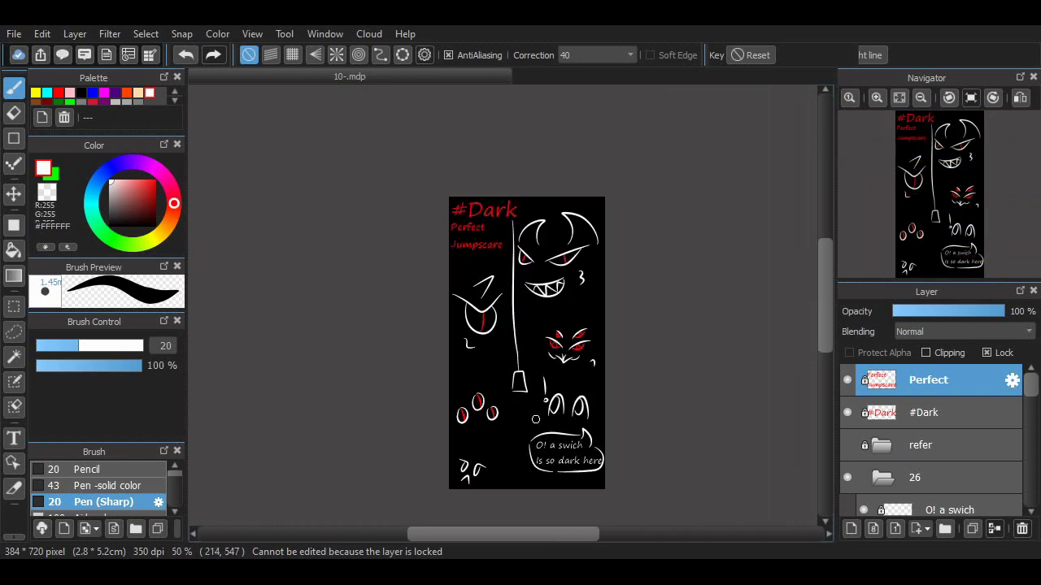
{"action": "scroll", "coordinate": [518, 275], "scroll_direction": "up", "scroll_amount": 3}
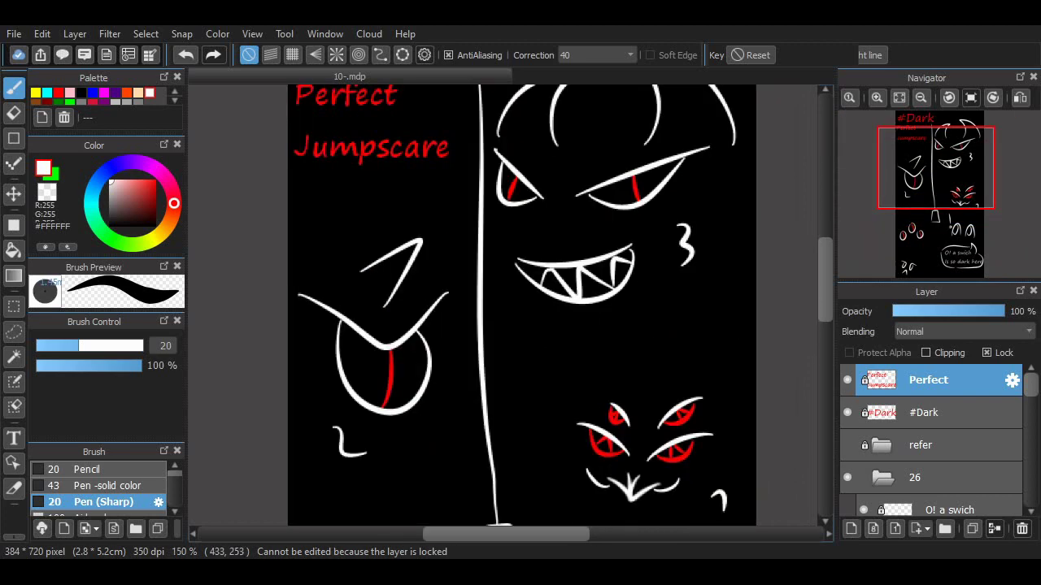
{"action": "scroll", "coordinate": [522, 304], "scroll_direction": "up", "scroll_amount": 2}
{"action": "scroll", "coordinate": [522, 304], "scroll_direction": "down", "scroll_amount": 6}
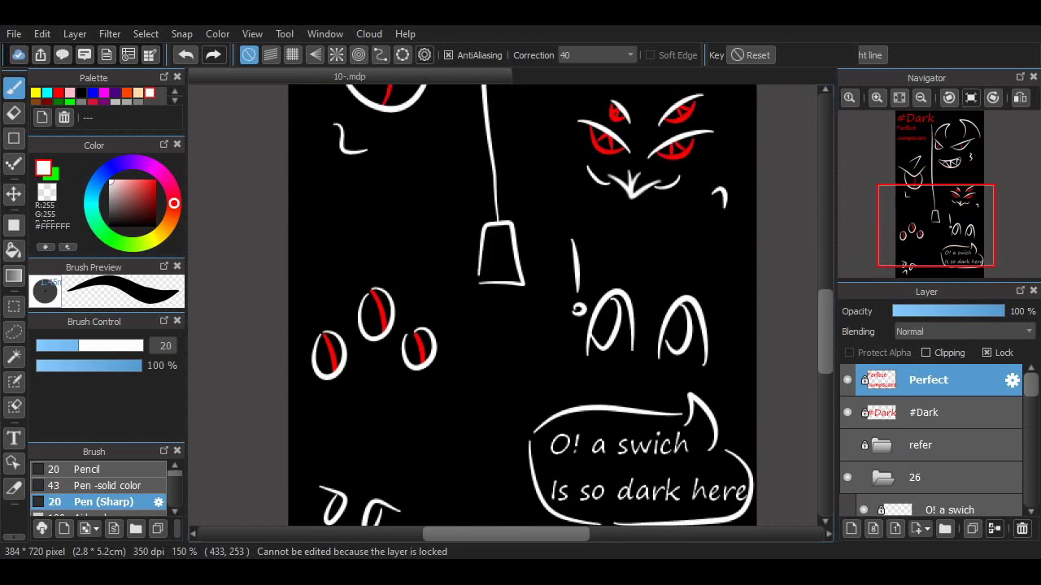
{"action": "left_click_drag", "start_coordinate": [824, 332], "coordinate": [825, 336]}
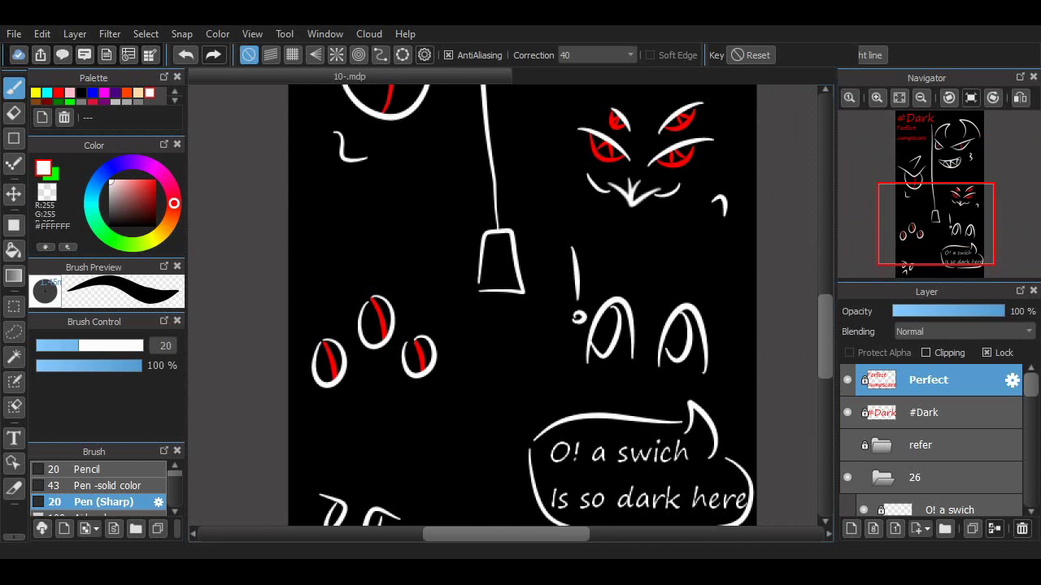